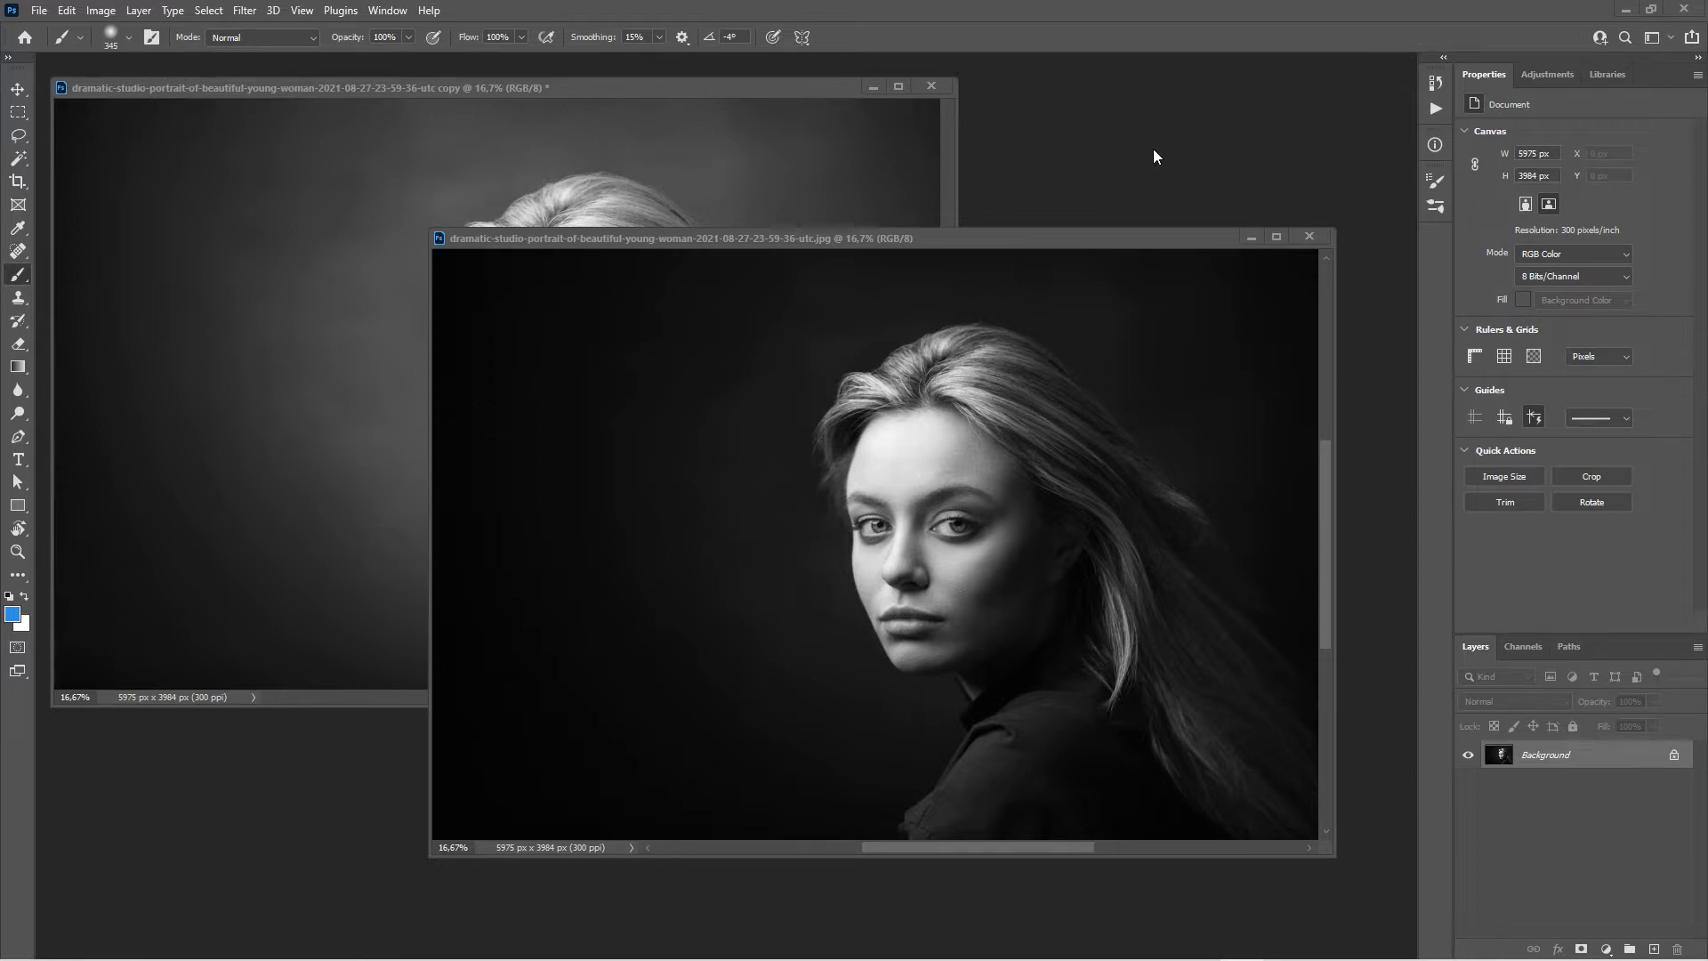
Step: Reposition both portrait windows so the original sits right, partly overlapping the copy
left_click_drag(970, 236, 1003, 242)
left_click(697, 83)
mouse_move(653, 84)
left_mouse_down()
mouse_move(681, 84)
mouse_move(601, 85)
mouse_move(644, 96)
left_mouse_up()
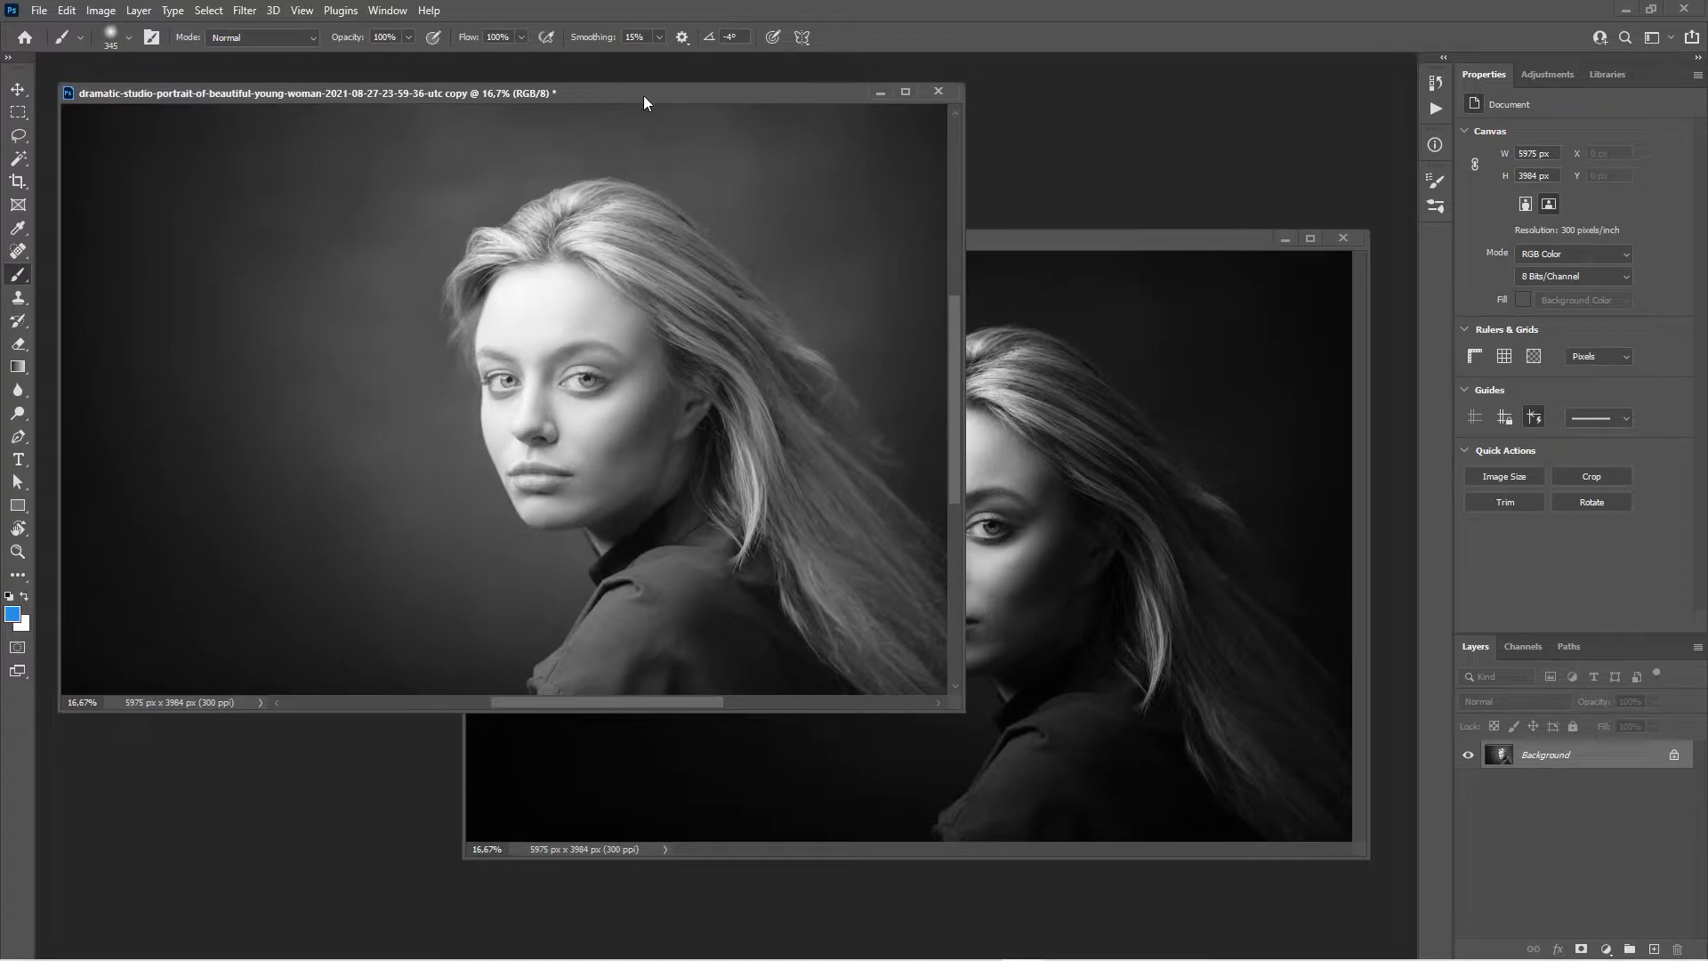
left_click(1021, 240)
left_click_drag(1018, 238, 1047, 245)
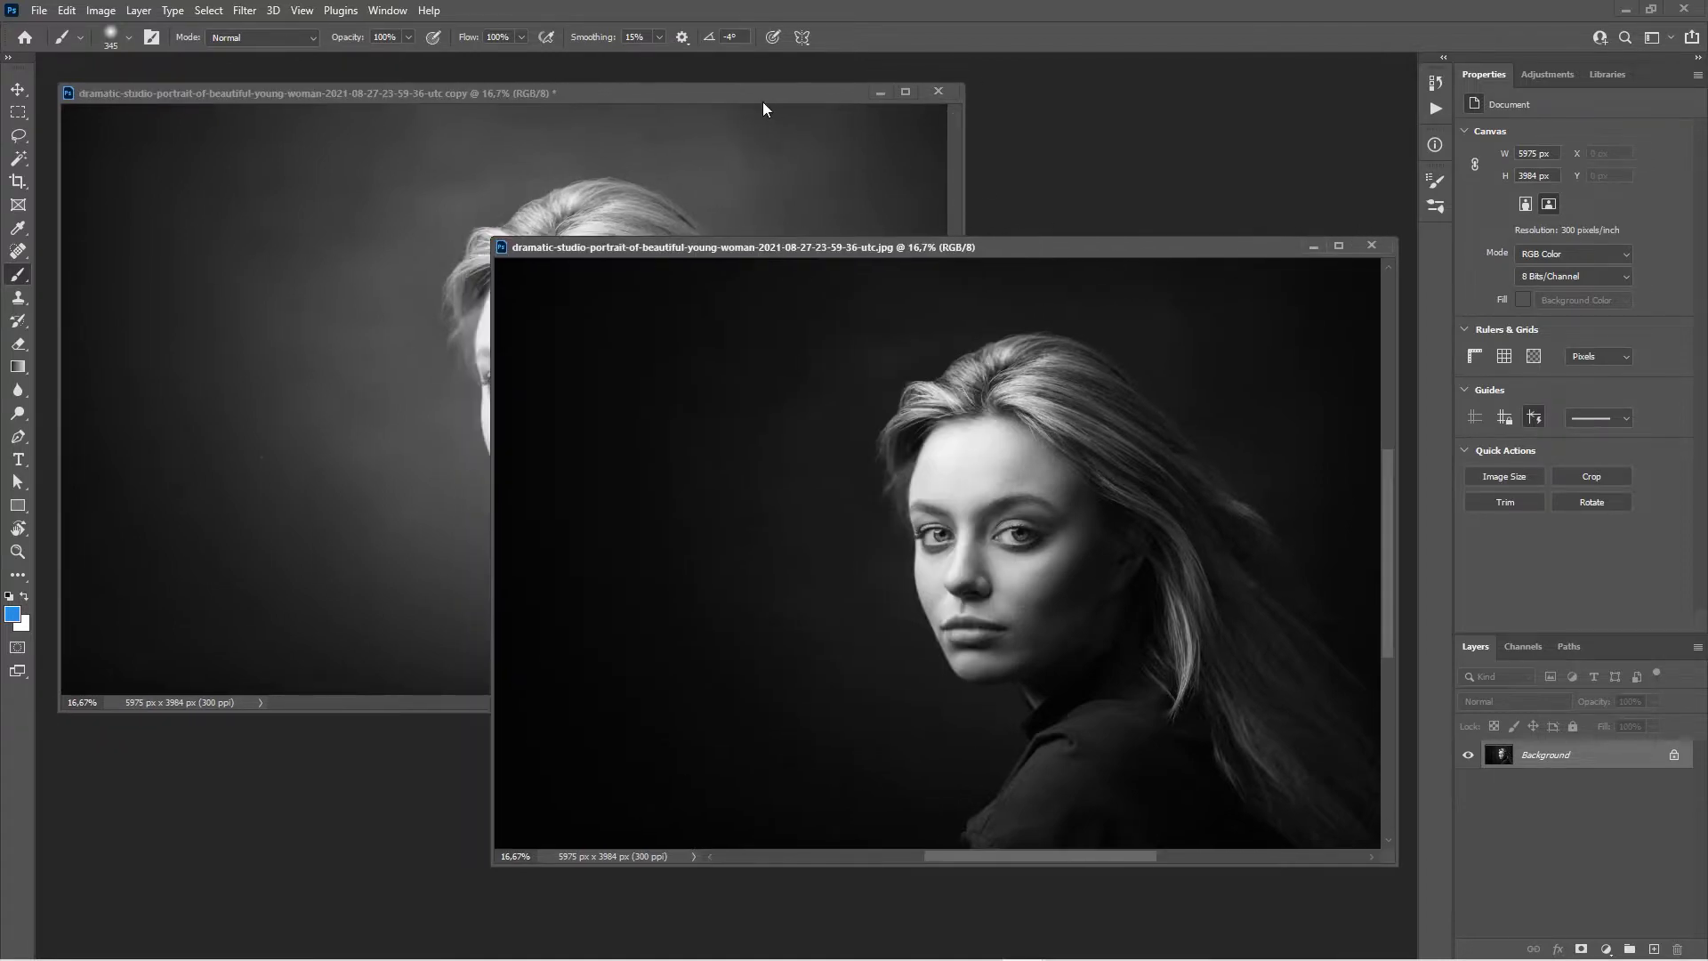
Step: Zoom the copy in on the eye and apply Window > Arrange > Match All
left_click(738, 94)
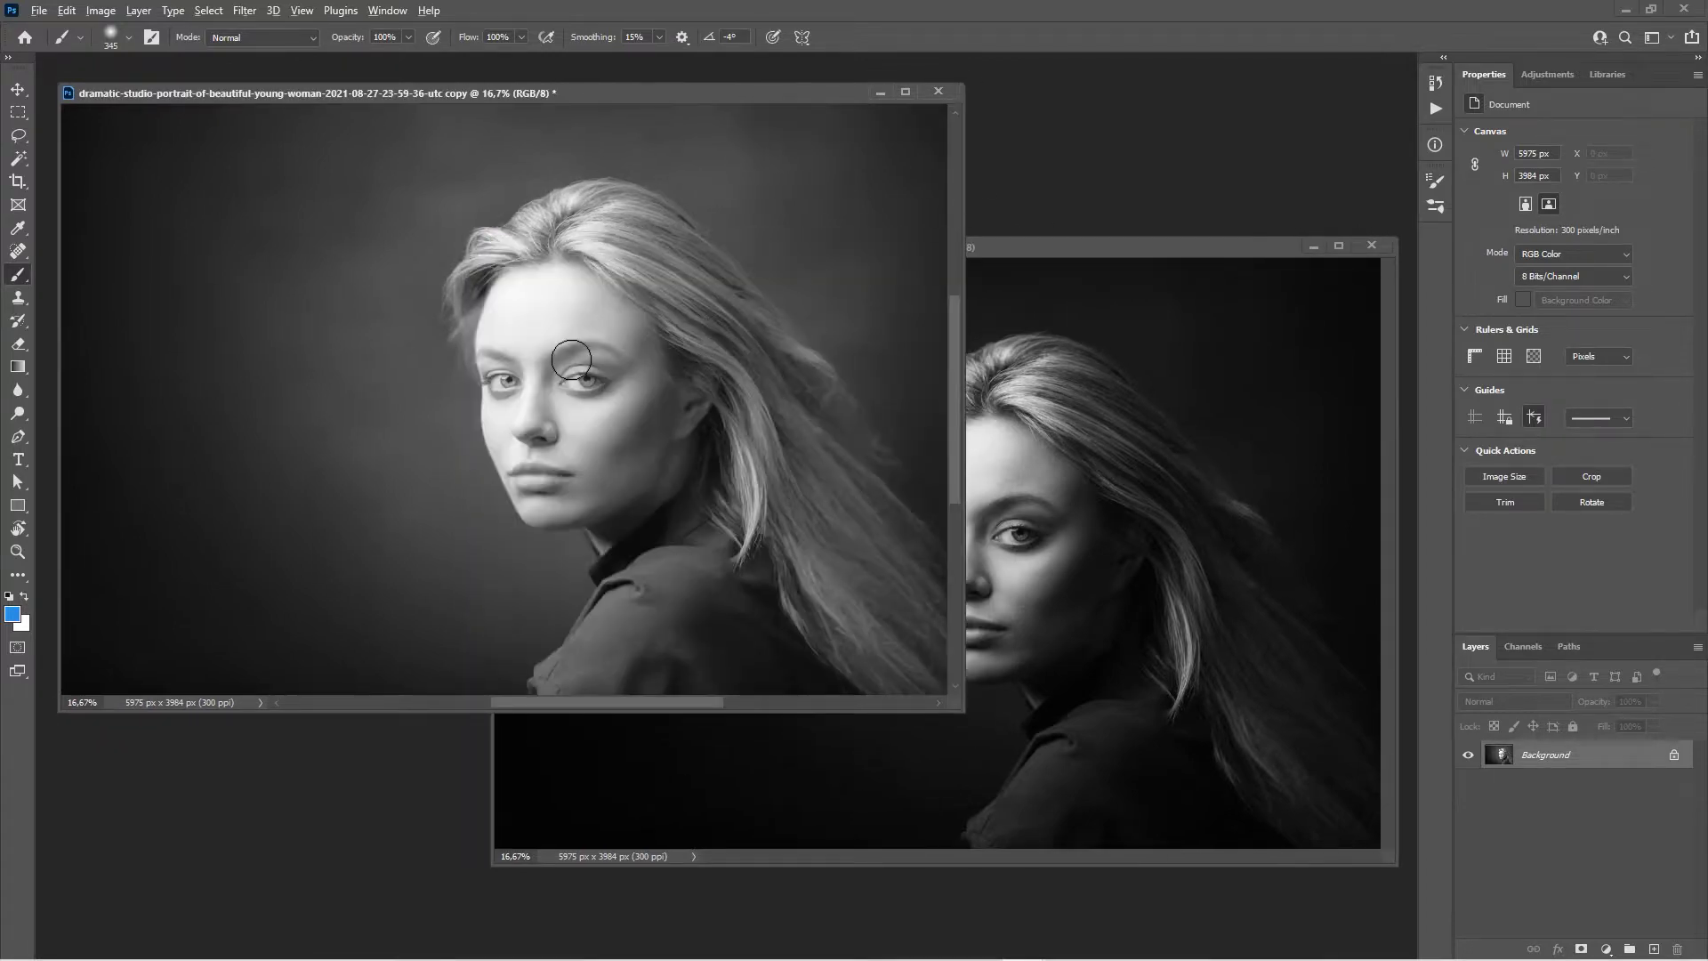
scroll(571, 359, "up", 3)
scroll(540, 343, "up", 2)
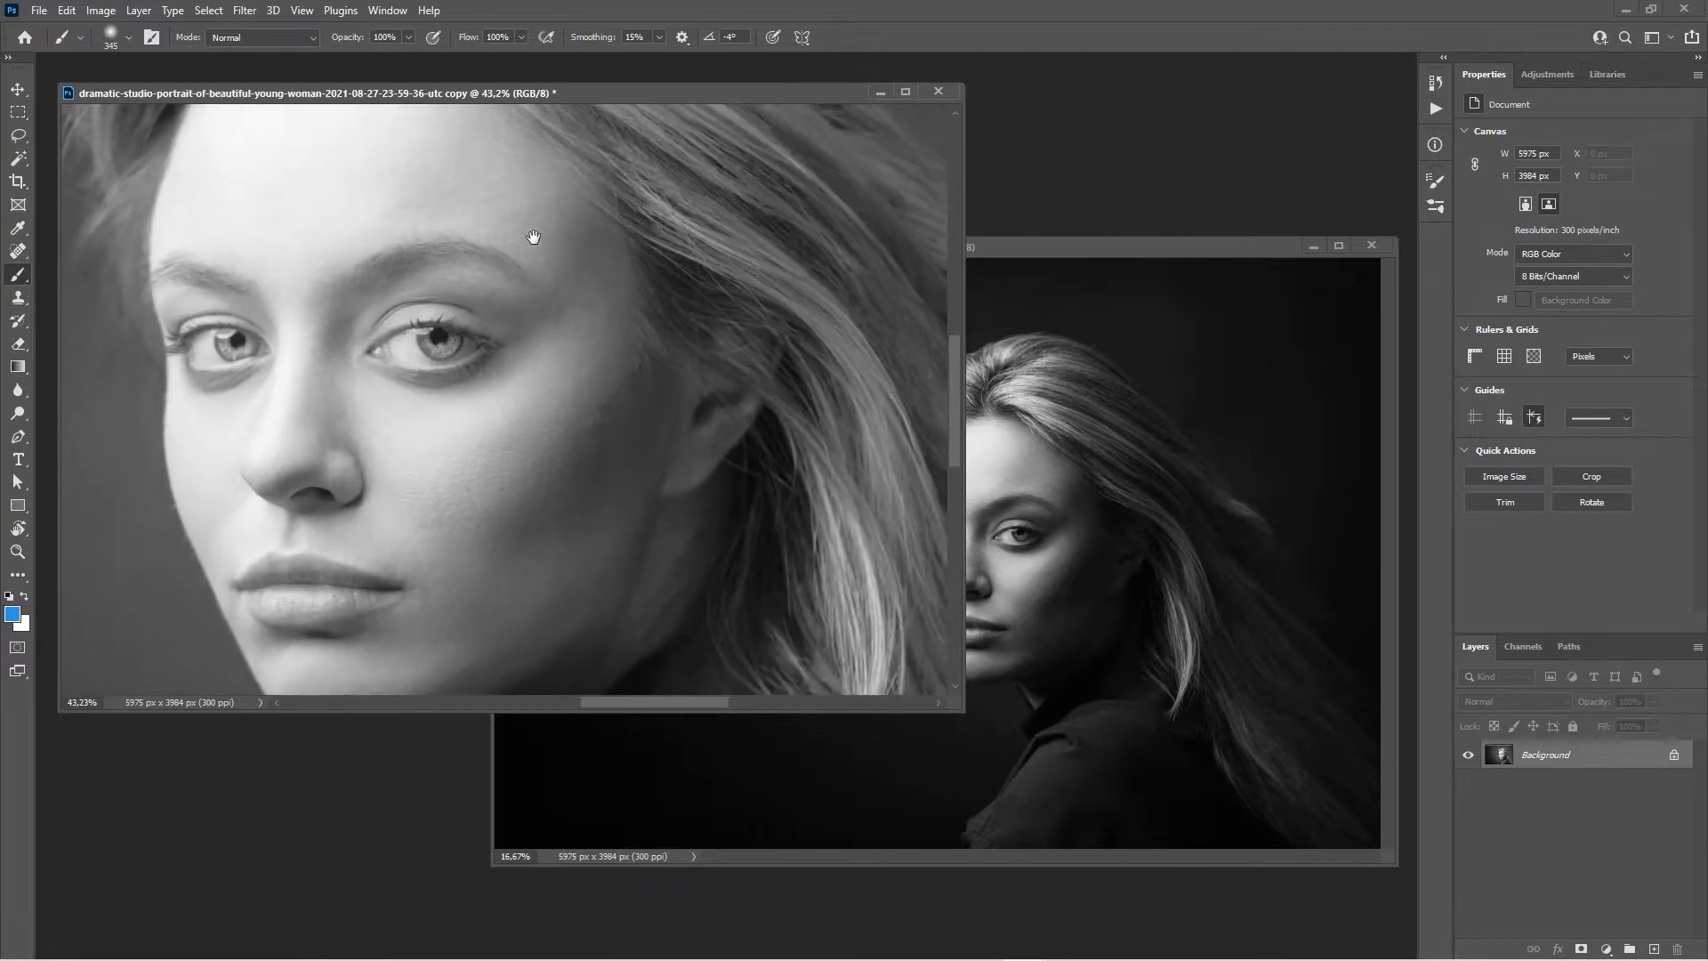
left_click(397, 16)
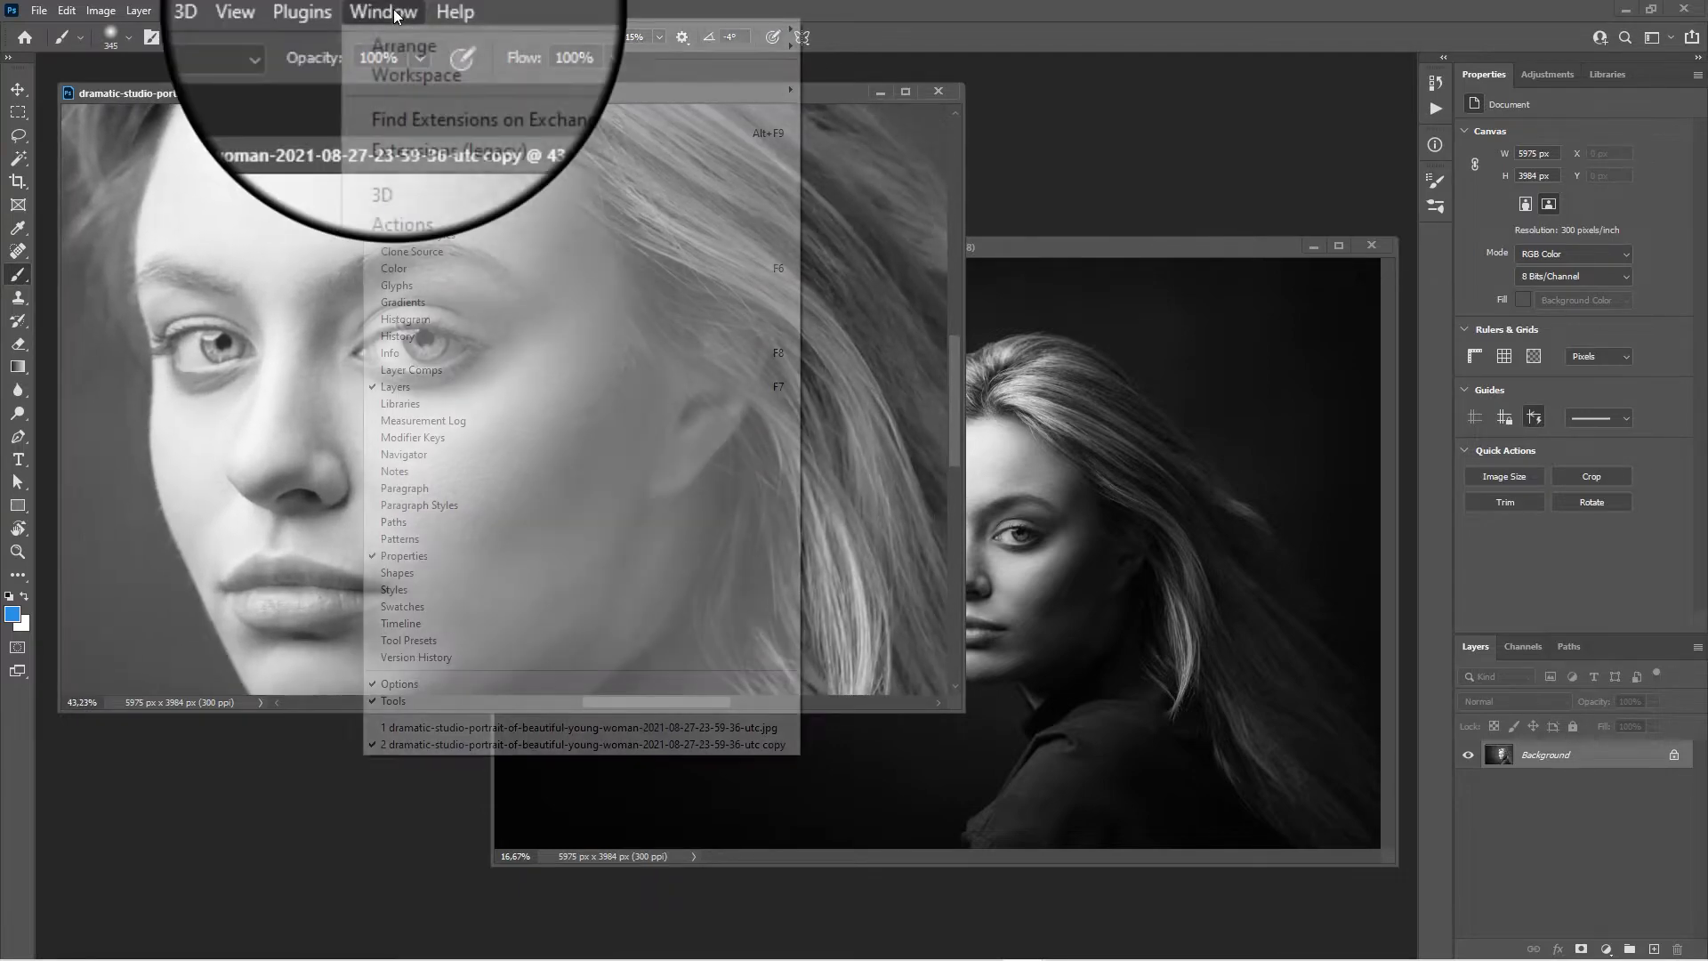
mouse_move(400, 34)
left_click(856, 337)
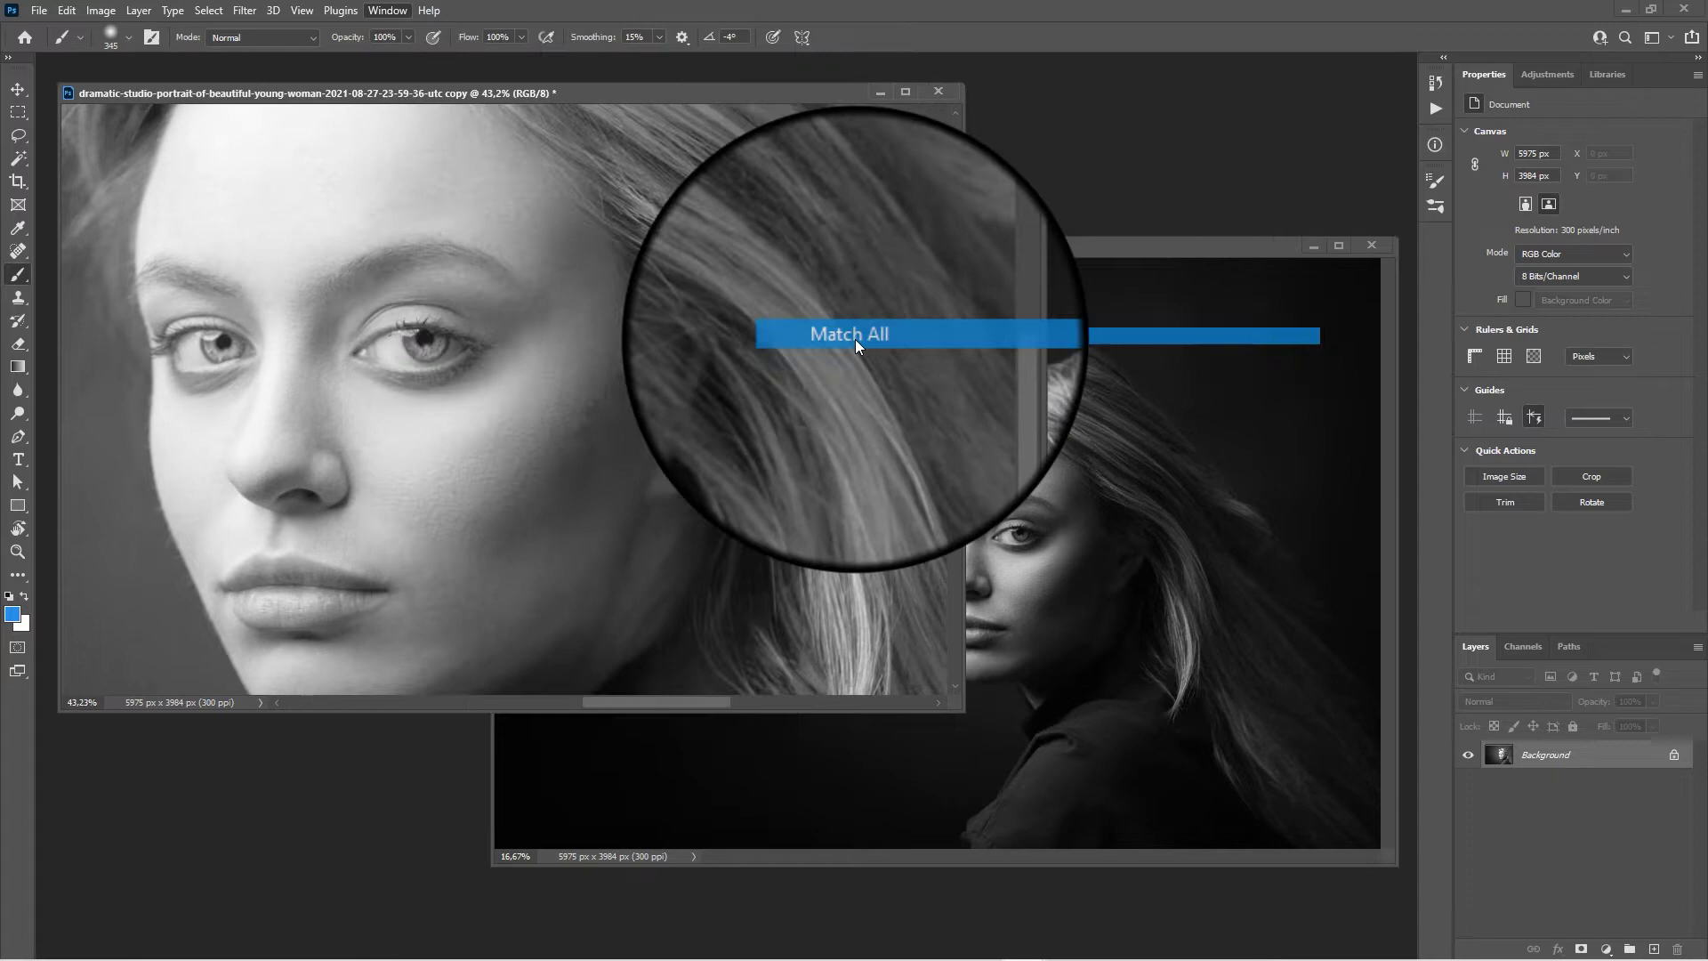
Step: Zoom the copy further to 179% on the eye and run Match All again
mouse_move(1041, 247)
left_mouse_down()
mouse_move(1063, 263)
mouse_move(1041, 276)
left_mouse_up()
left_click(1032, 262)
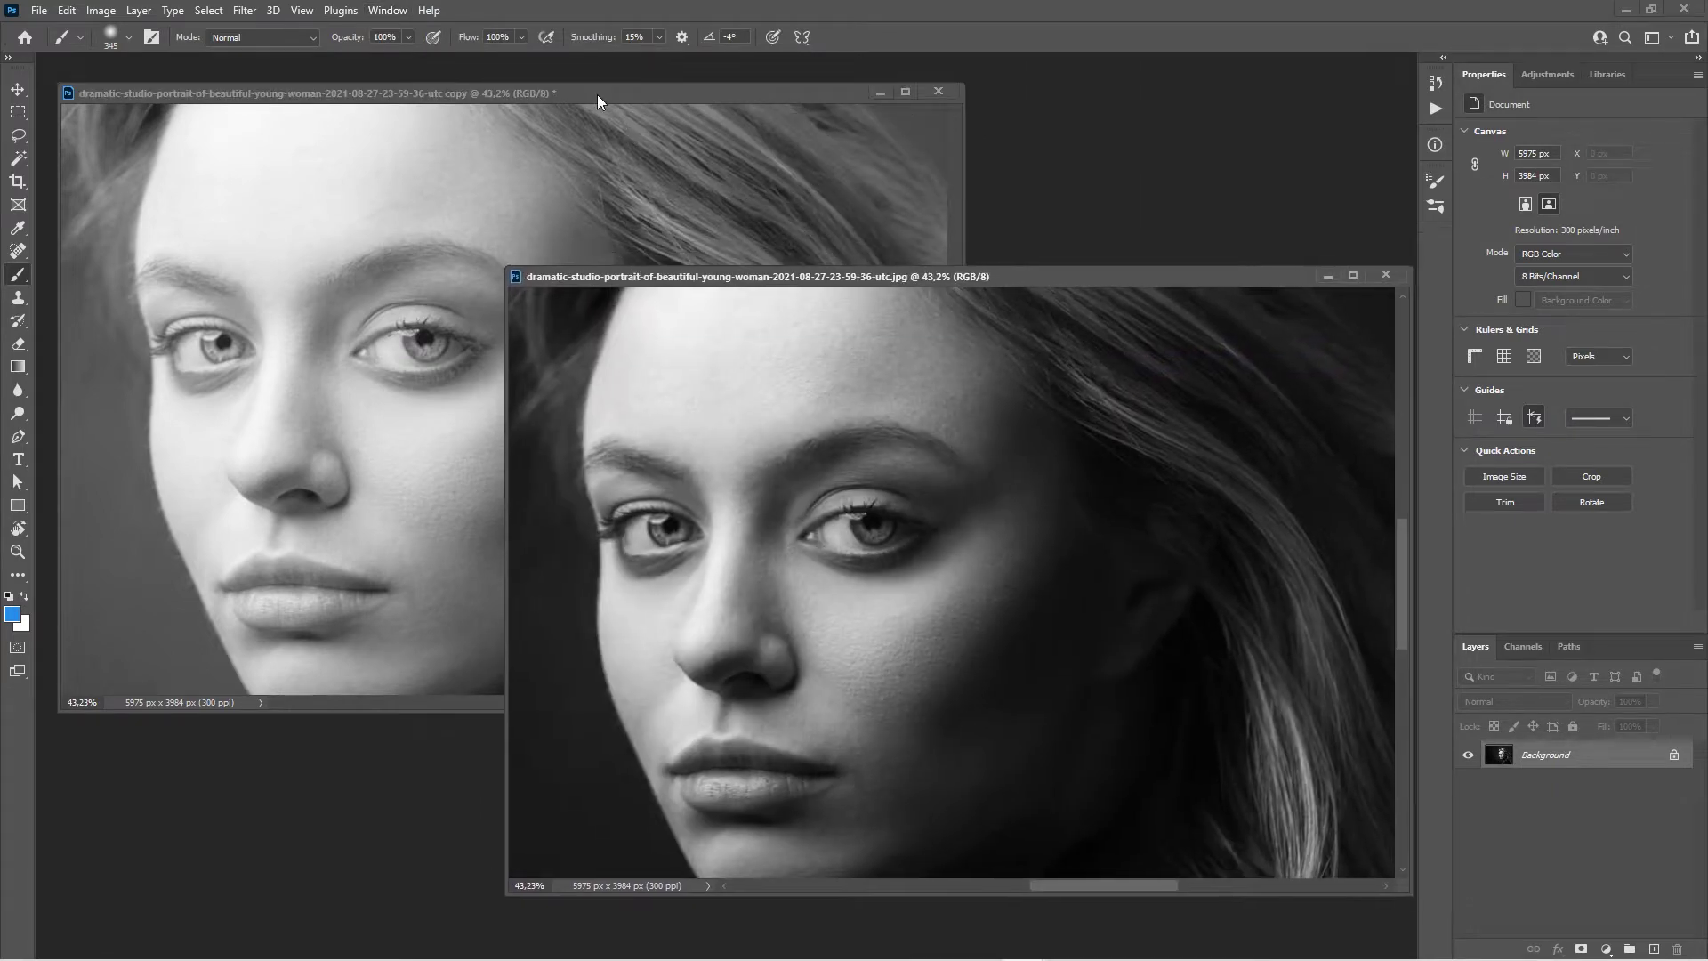
left_click(596, 94)
scroll(418, 356, "up", 8)
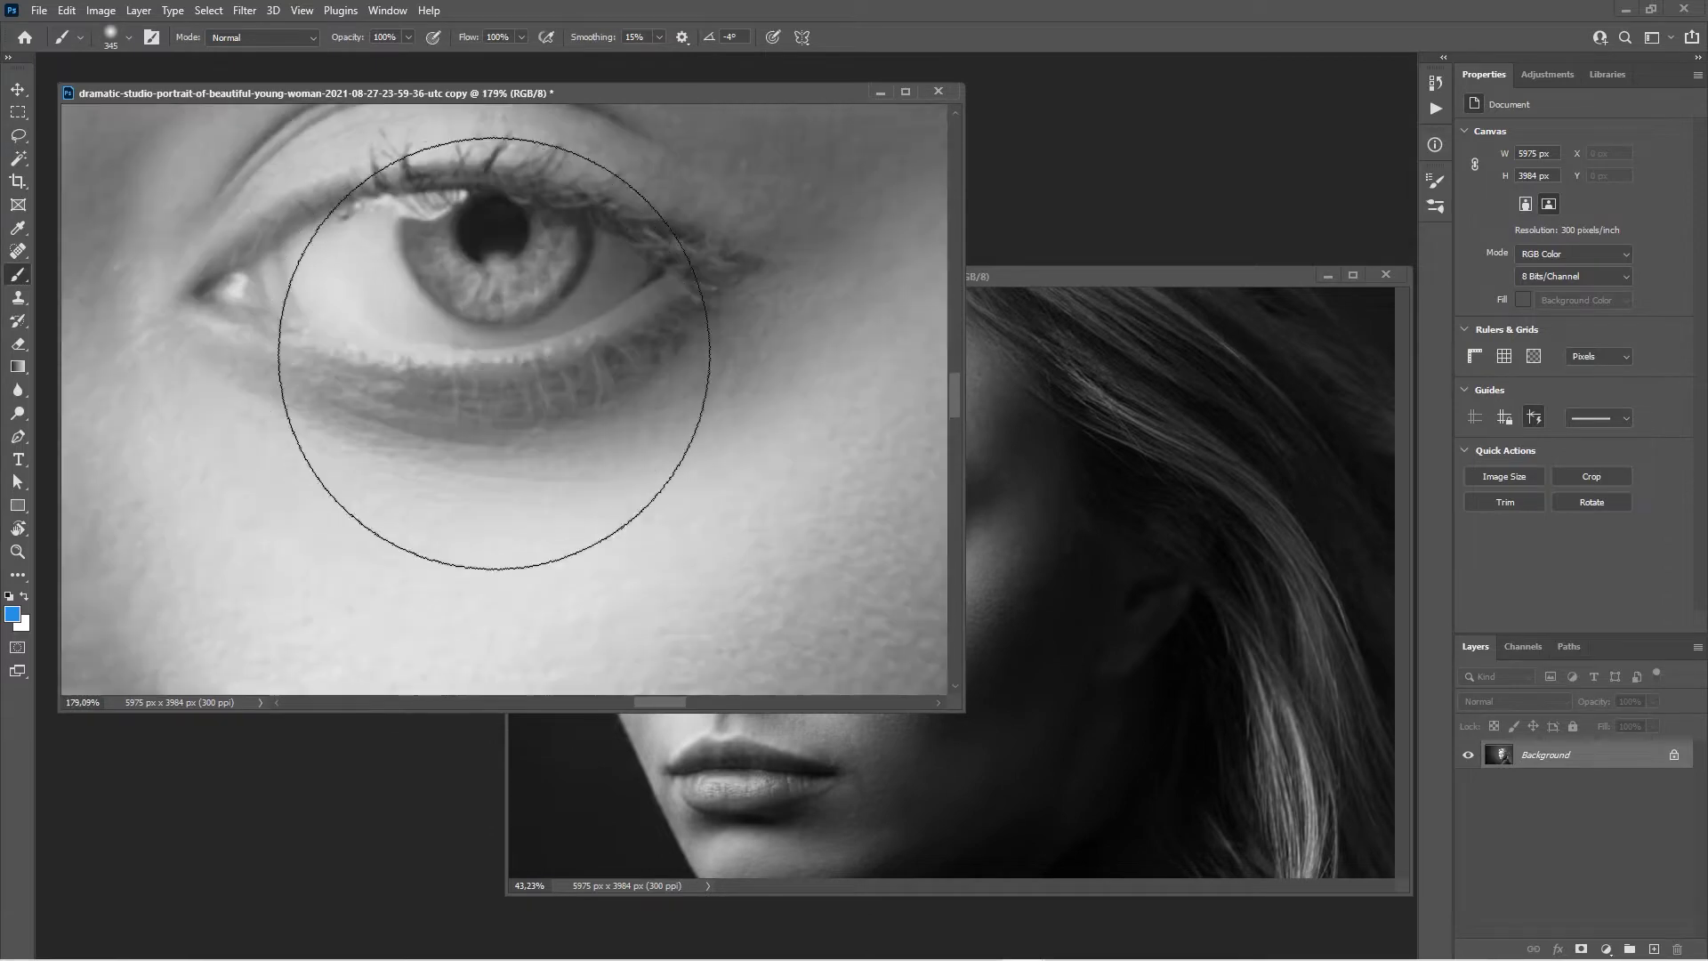
scroll(494, 353, "up", 5)
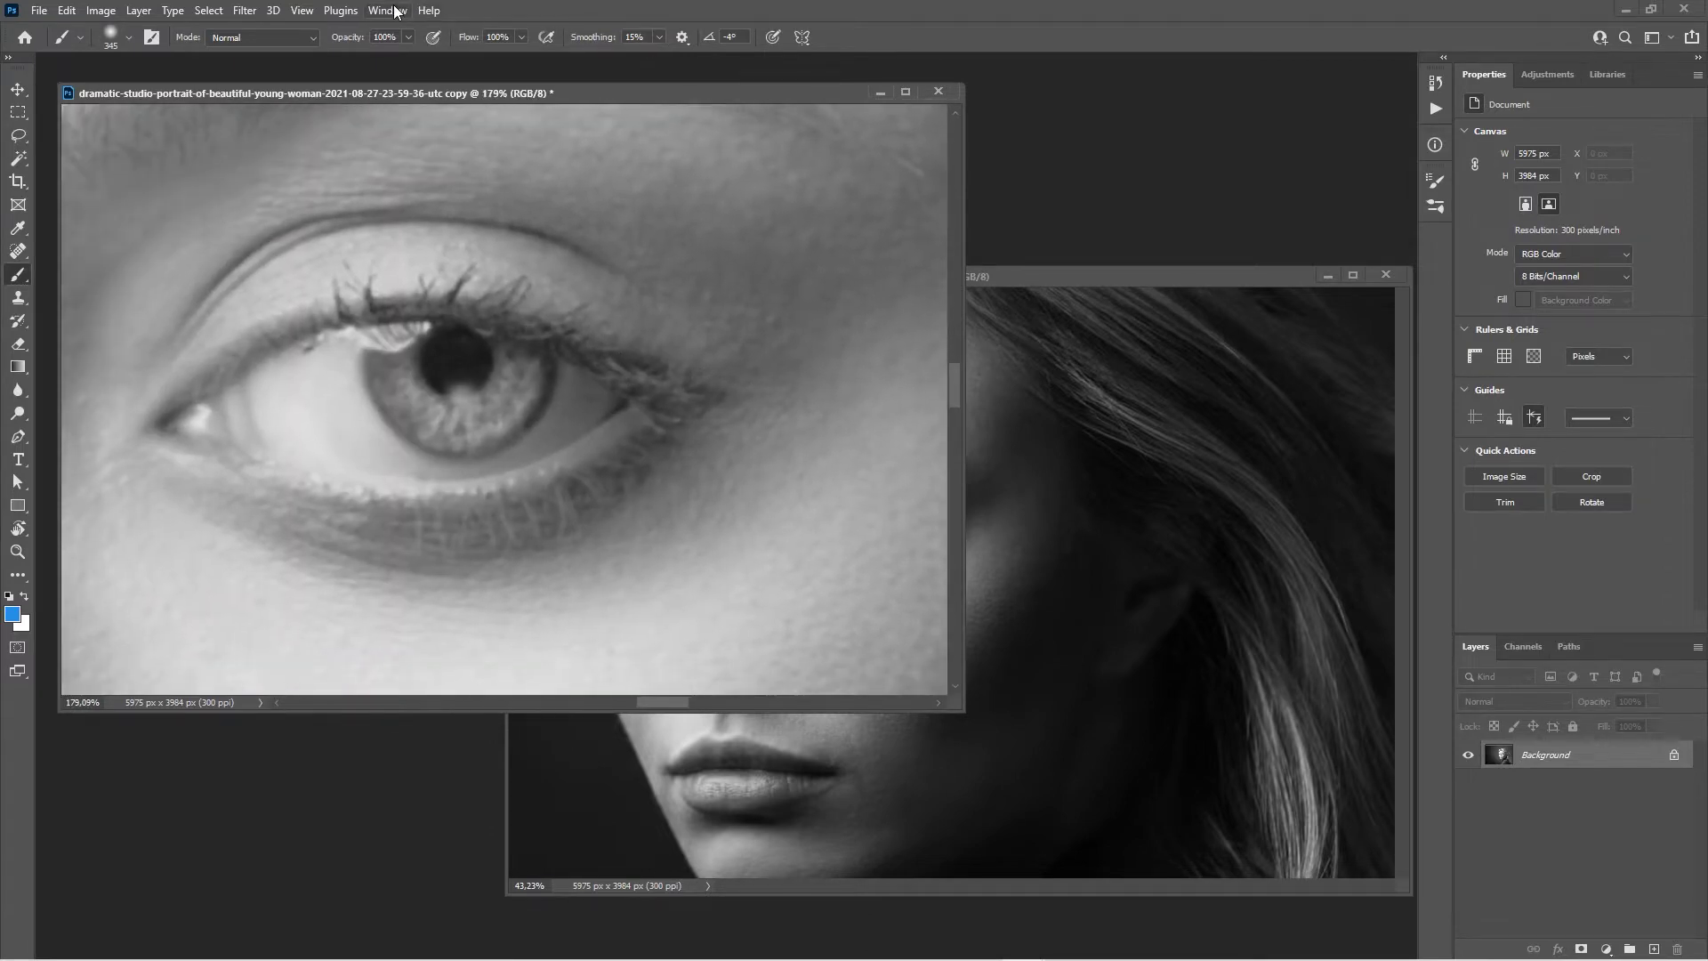
left_click(388, 11)
mouse_move(418, 24)
left_click(898, 349)
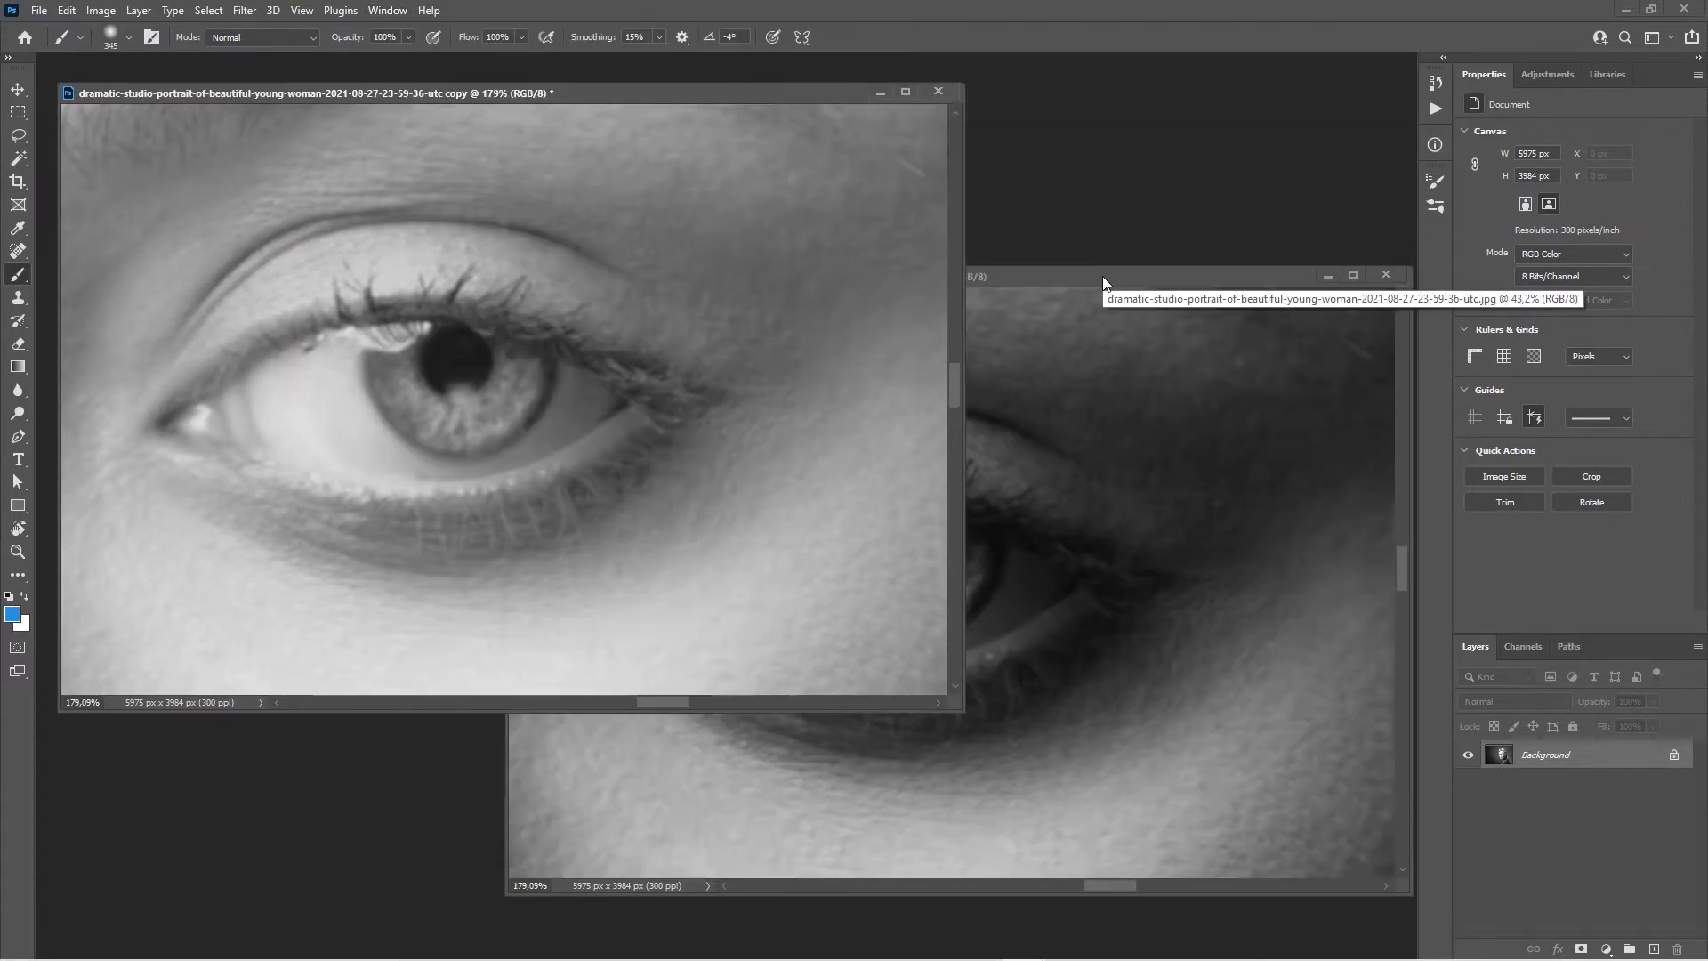
Step: With the jpg window in front, run Match All so the copy matches its view
left_click(1103, 277)
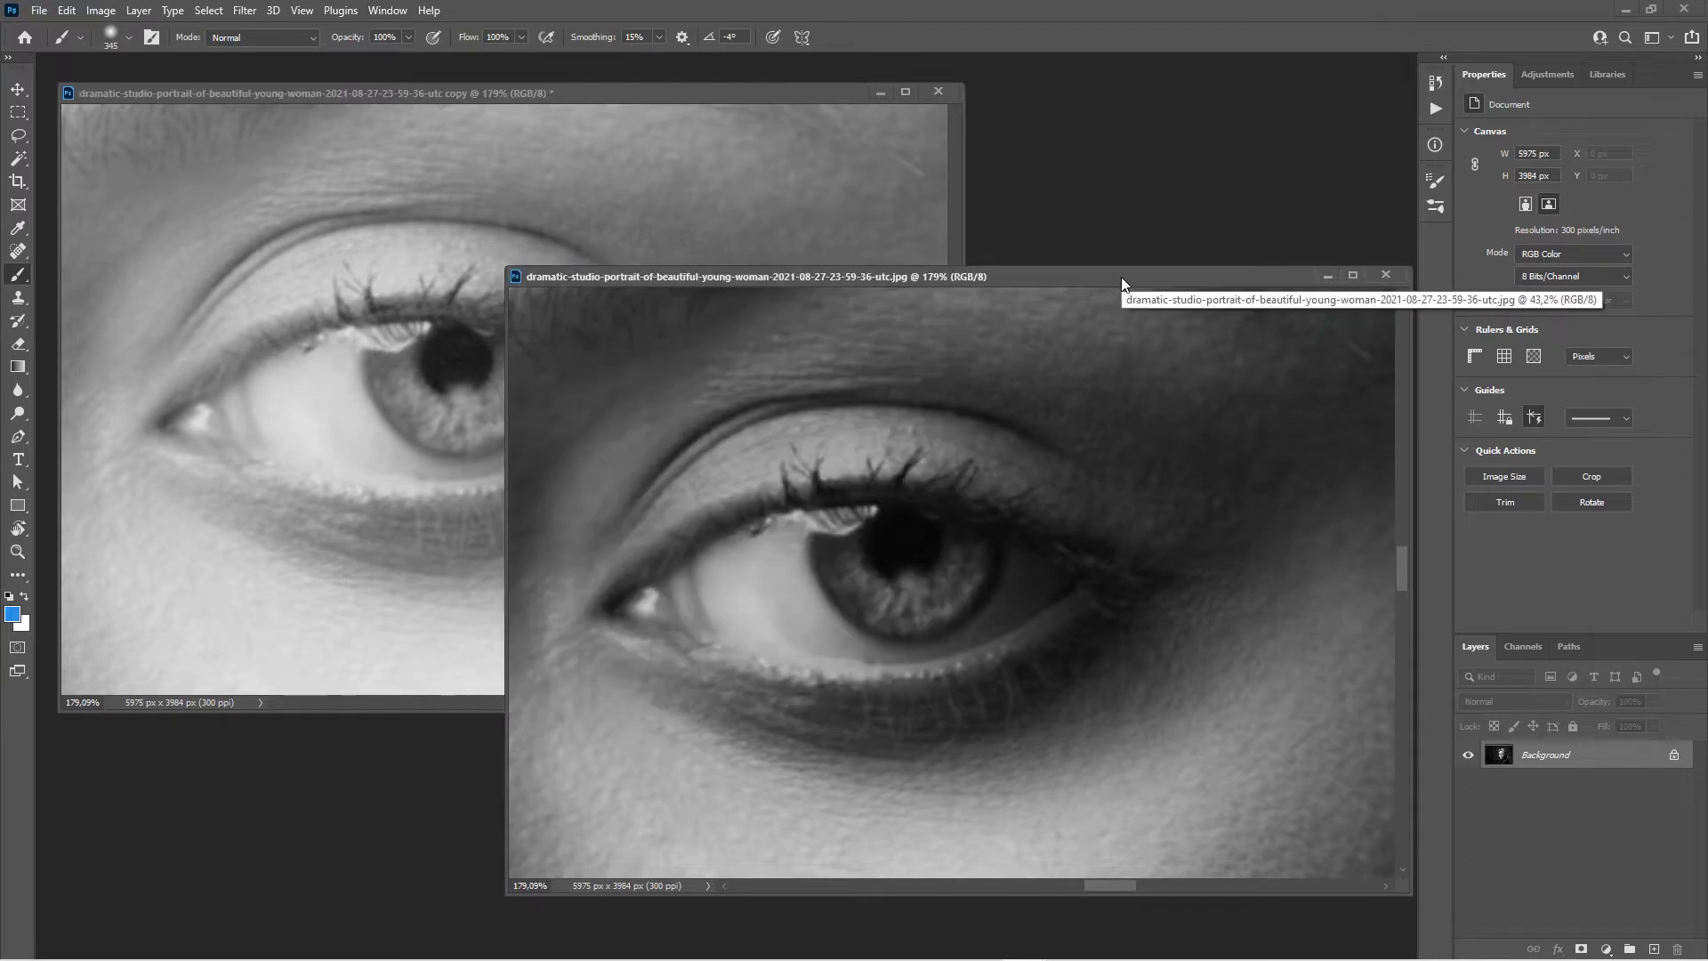
left_click_drag(1121, 278, 1081, 296)
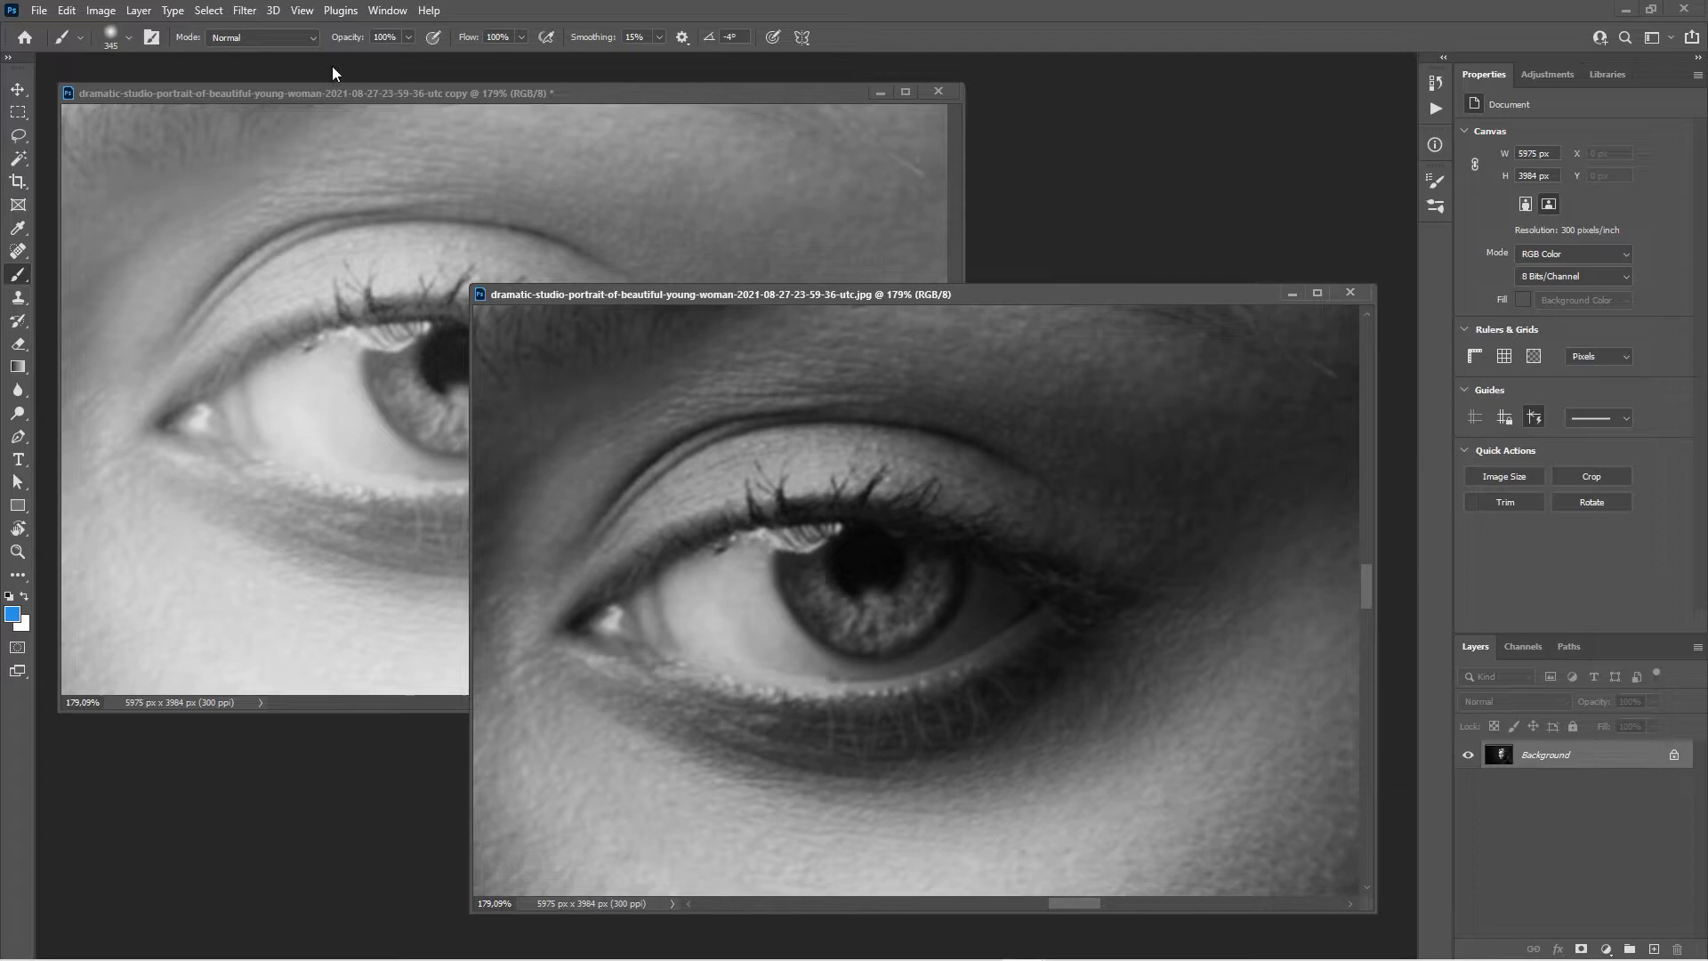
left_click(386, 9)
mouse_move(676, 30)
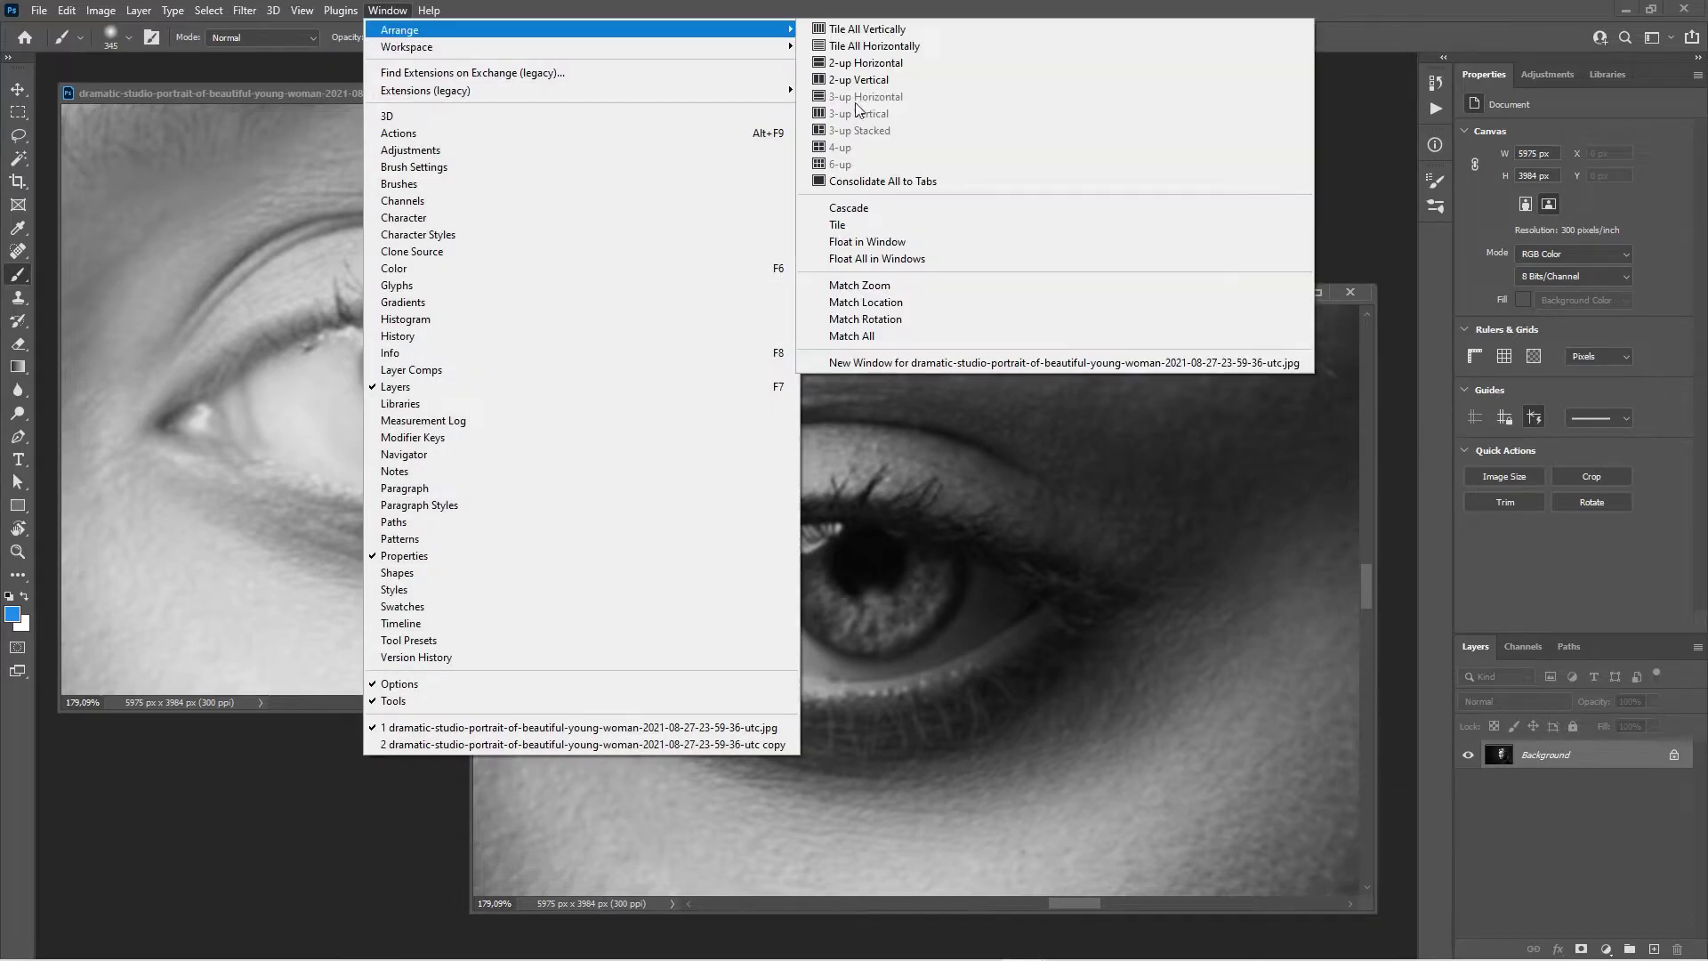
left_click(893, 334)
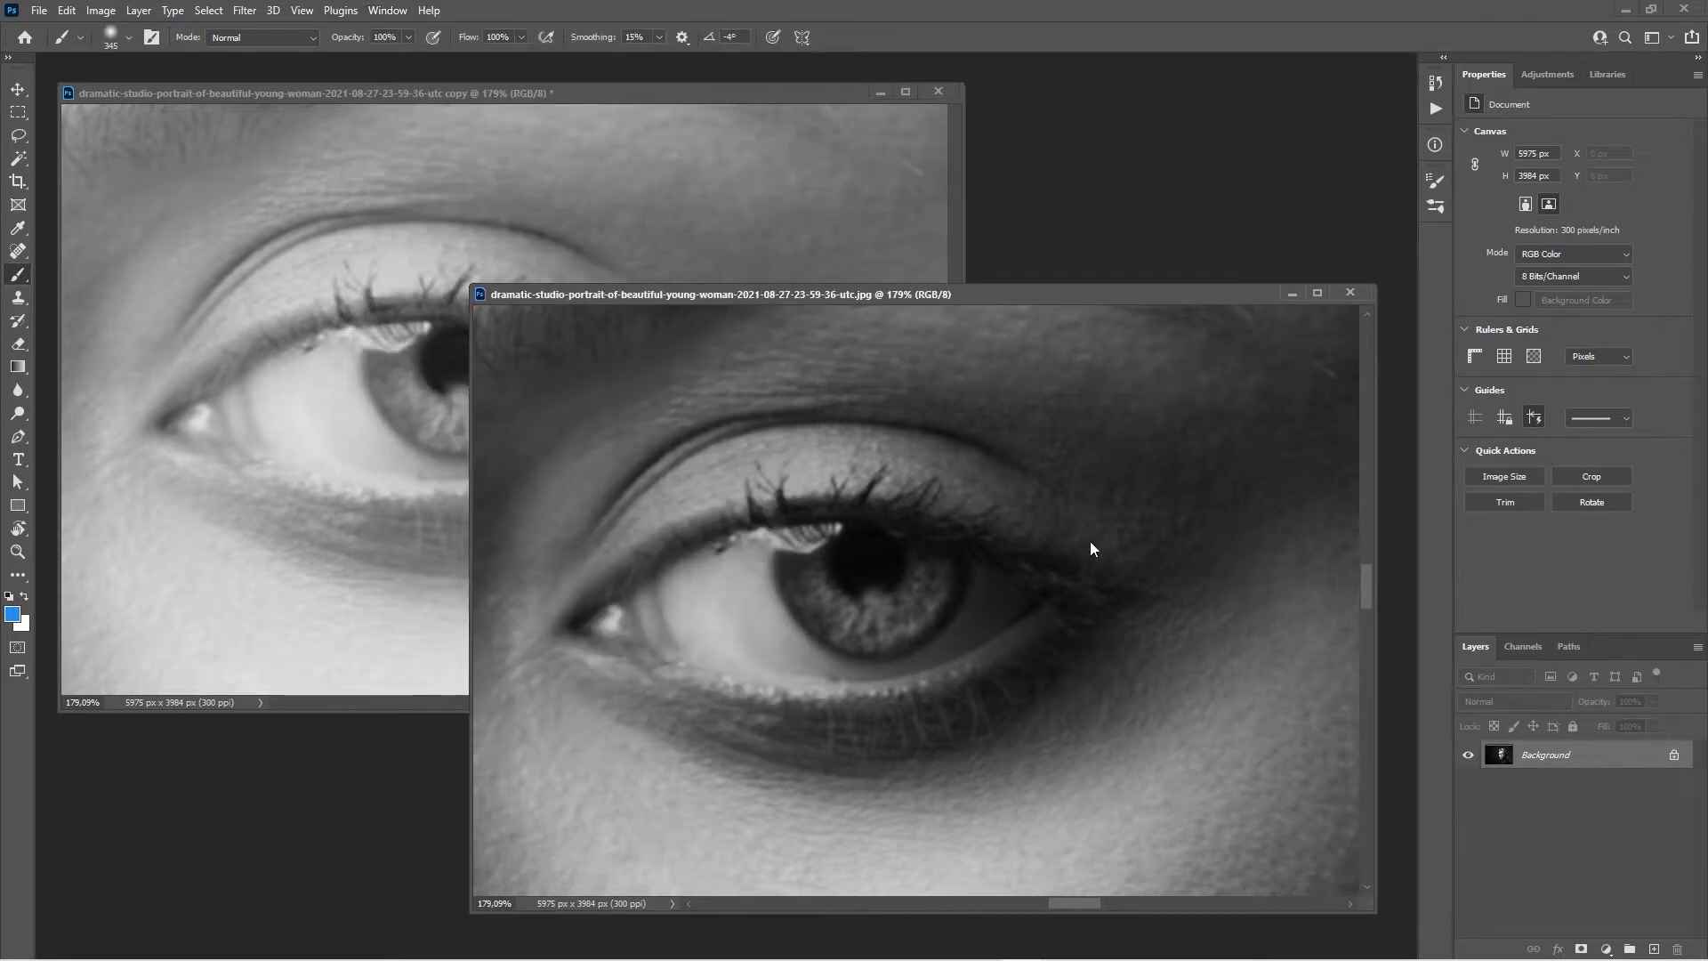
left_click_drag(1045, 292, 1028, 296)
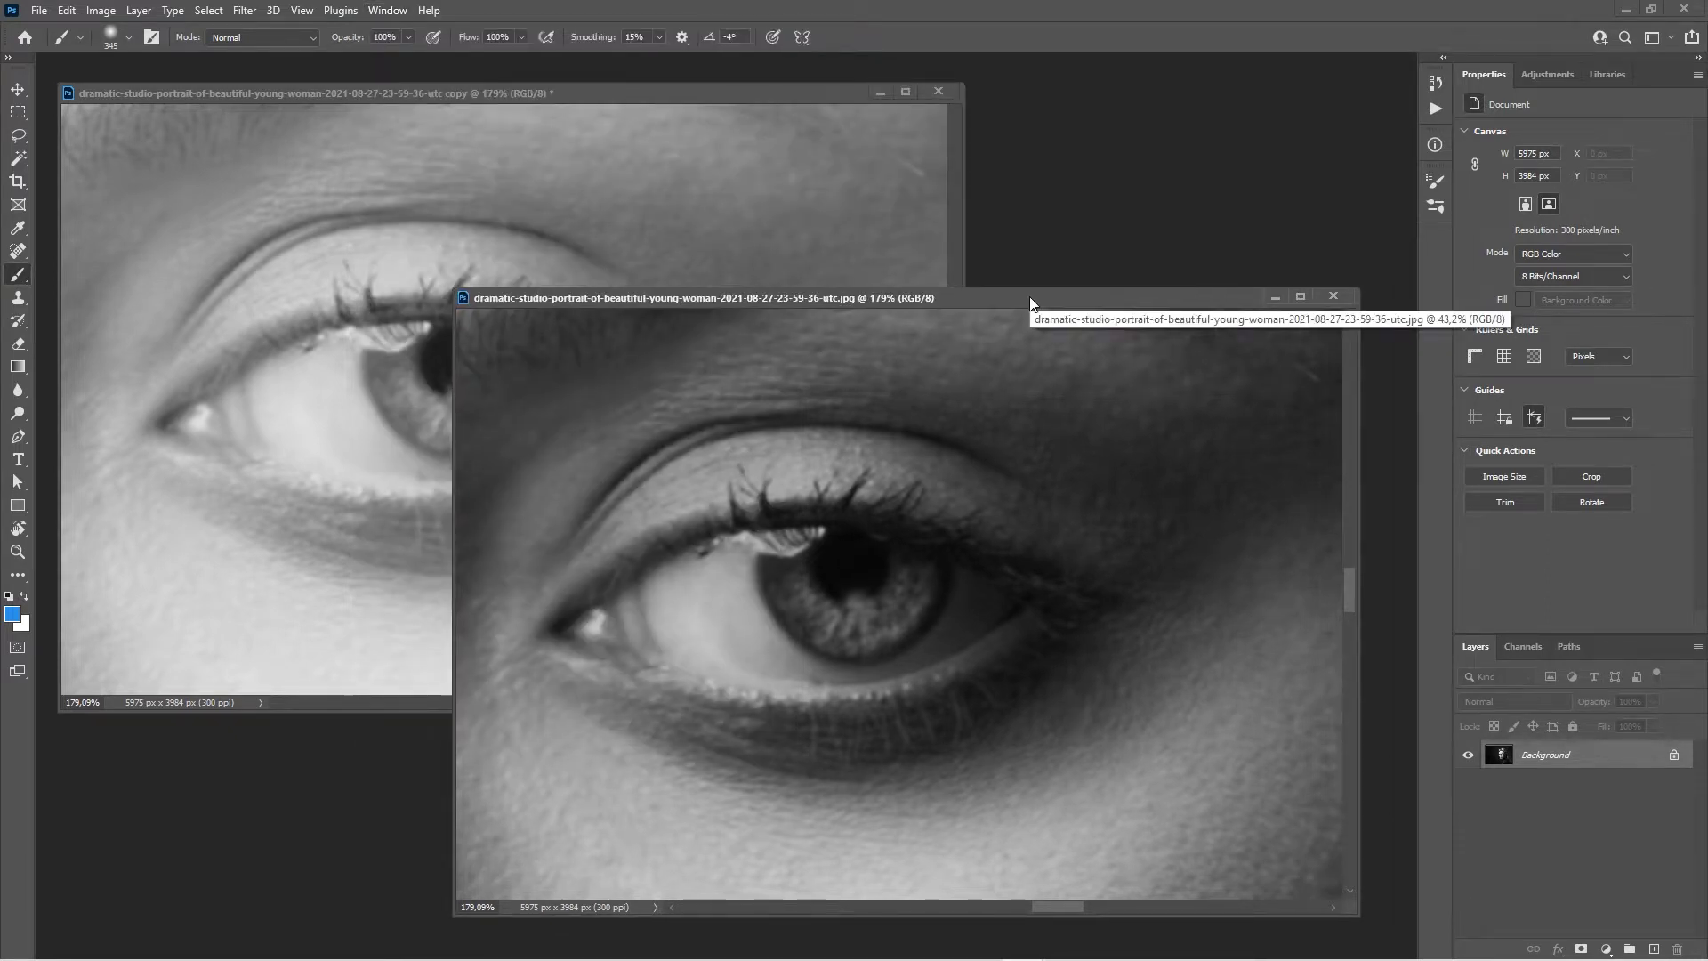
left_click(387, 11)
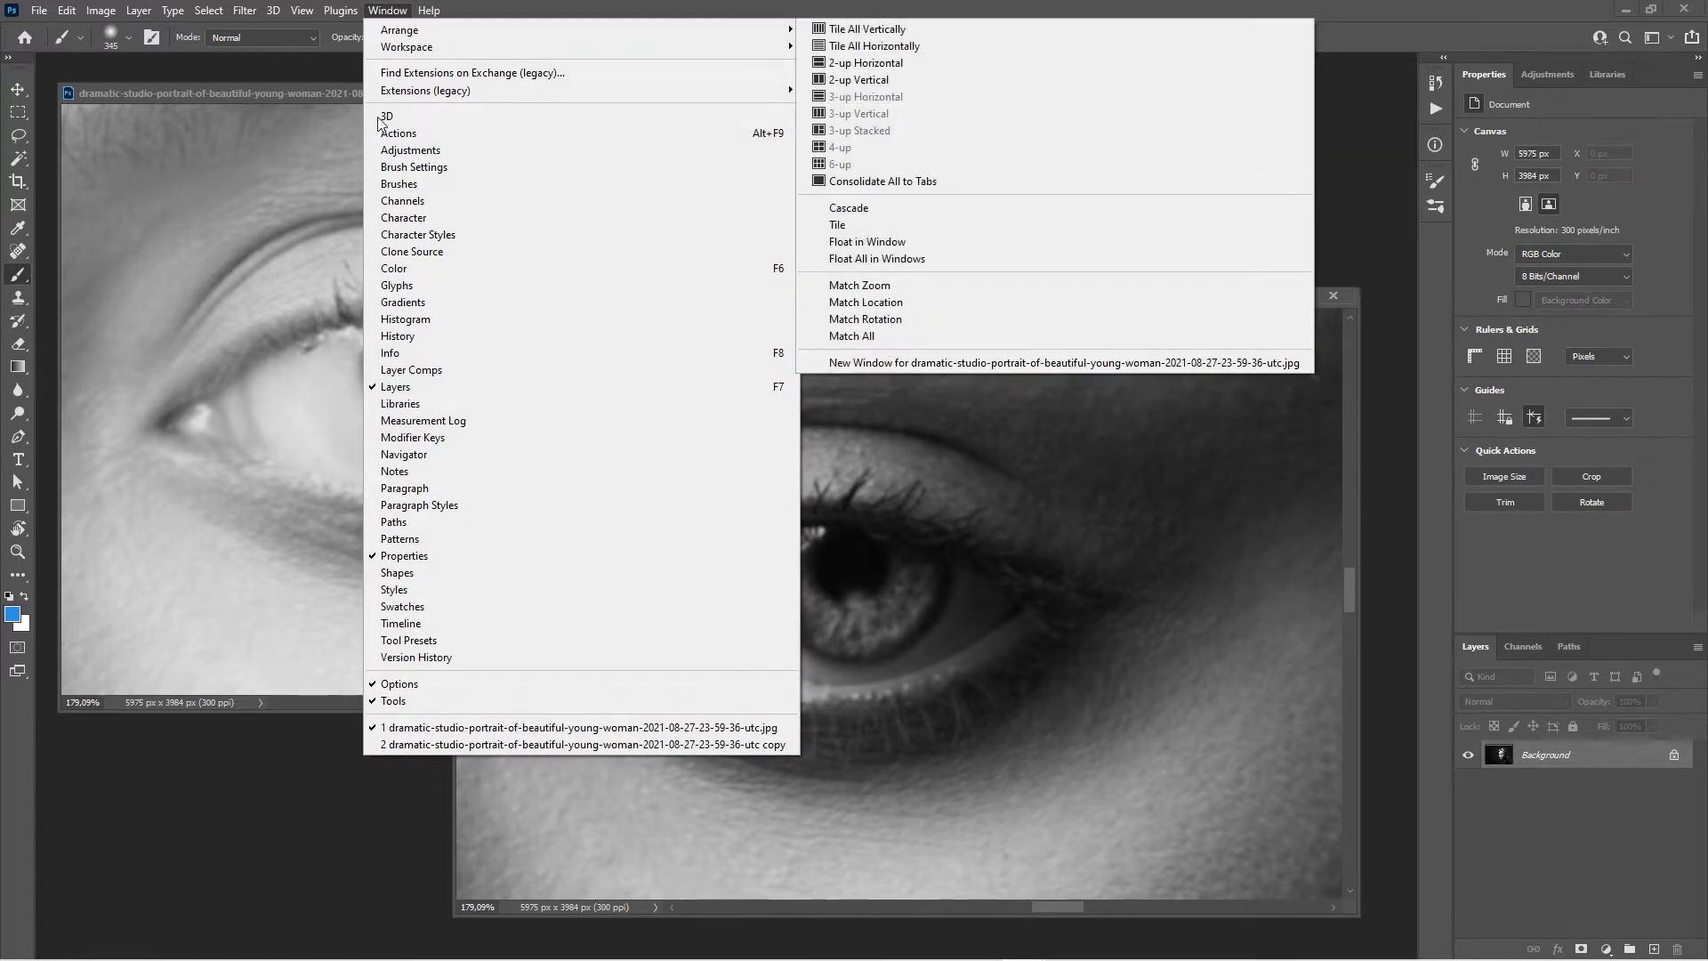
Step: View the Match All shortcut under Window in Keyboard Shortcuts, then cancel the dialog
left_click(260, 89)
left_click(67, 10)
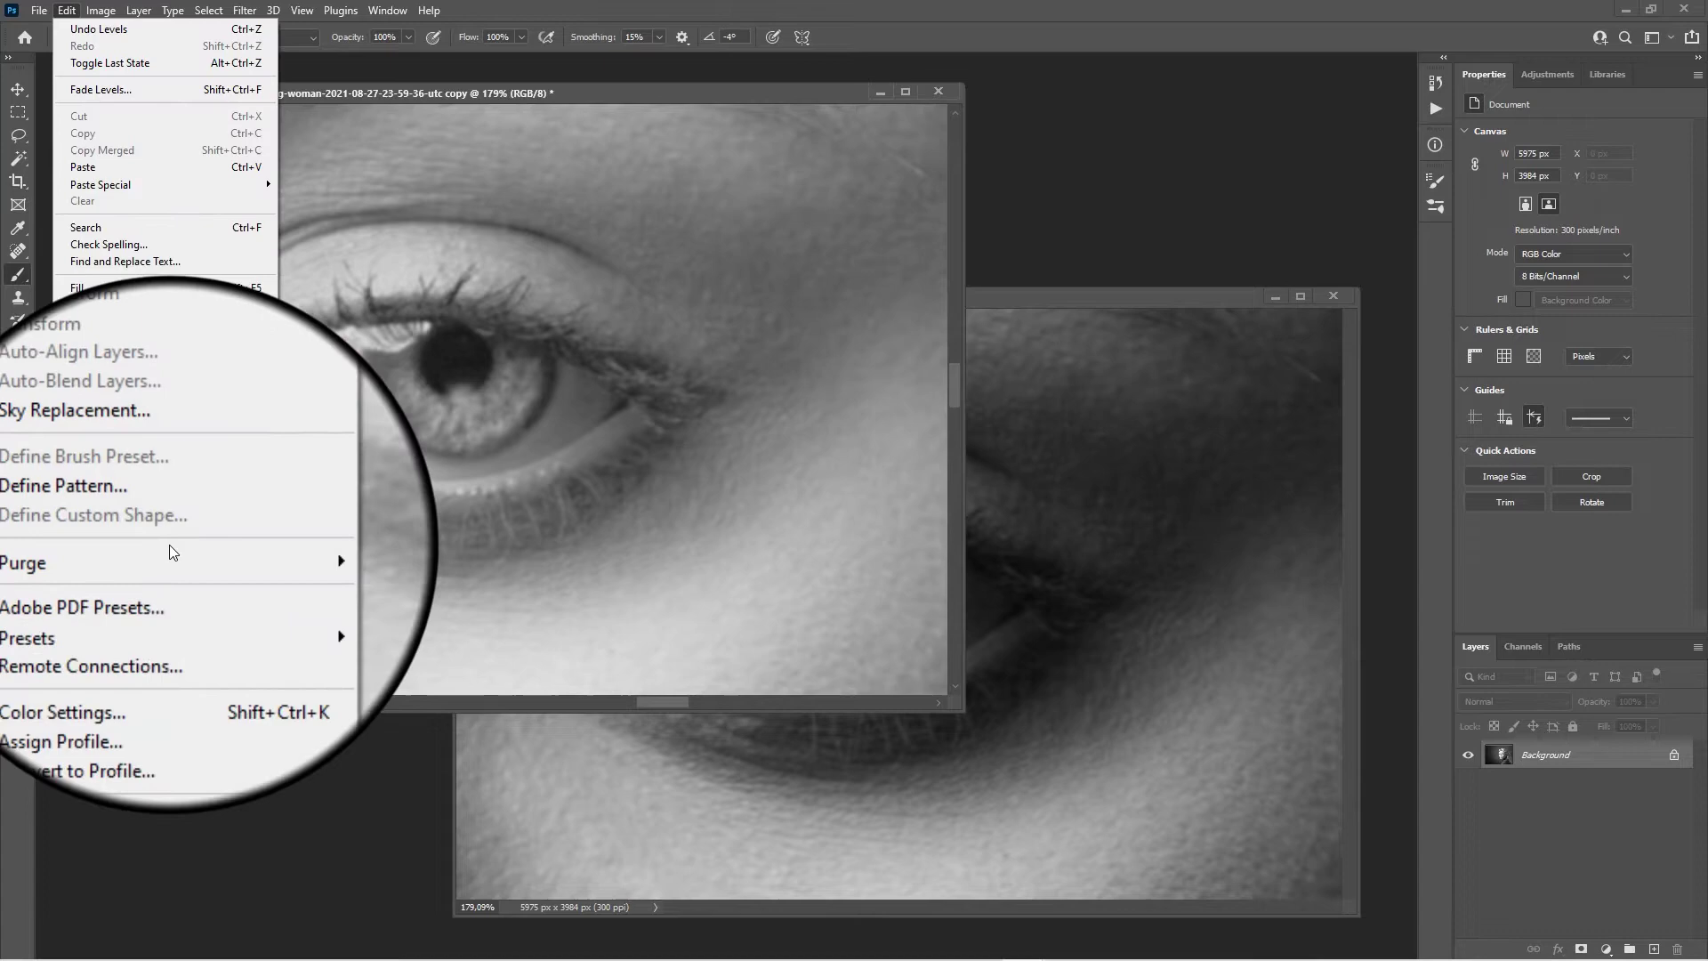
left_click(184, 702)
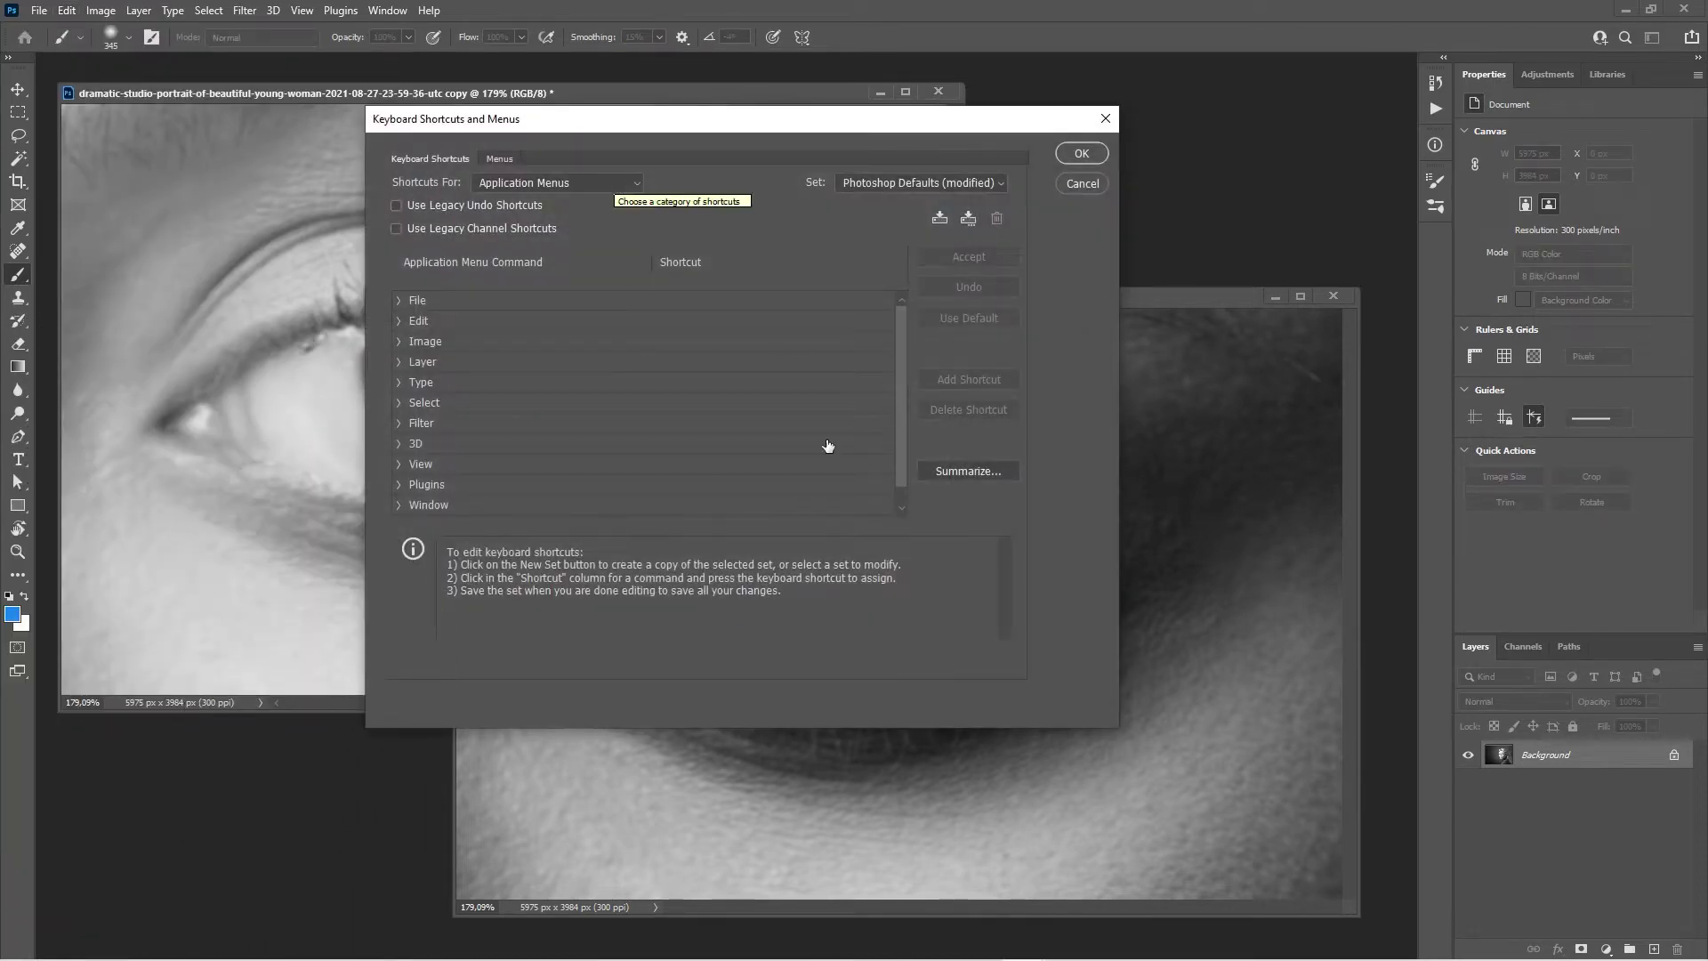
left_click(398, 508)
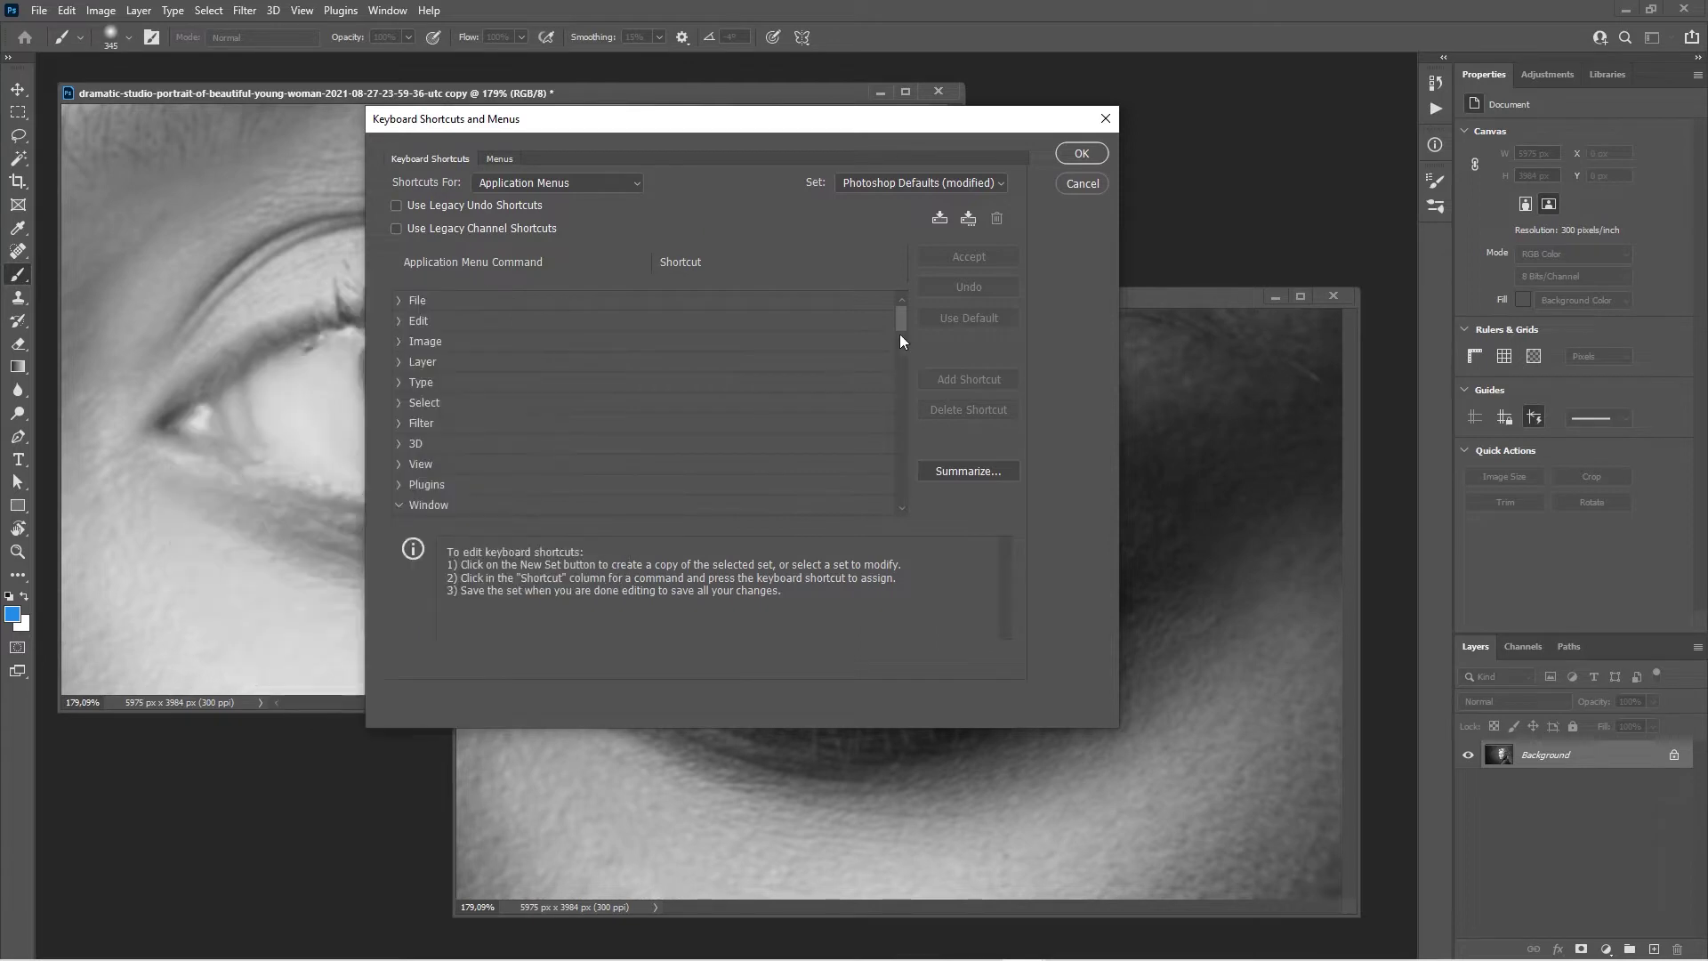
left_click_drag(906, 312, 908, 373)
left_click(489, 373)
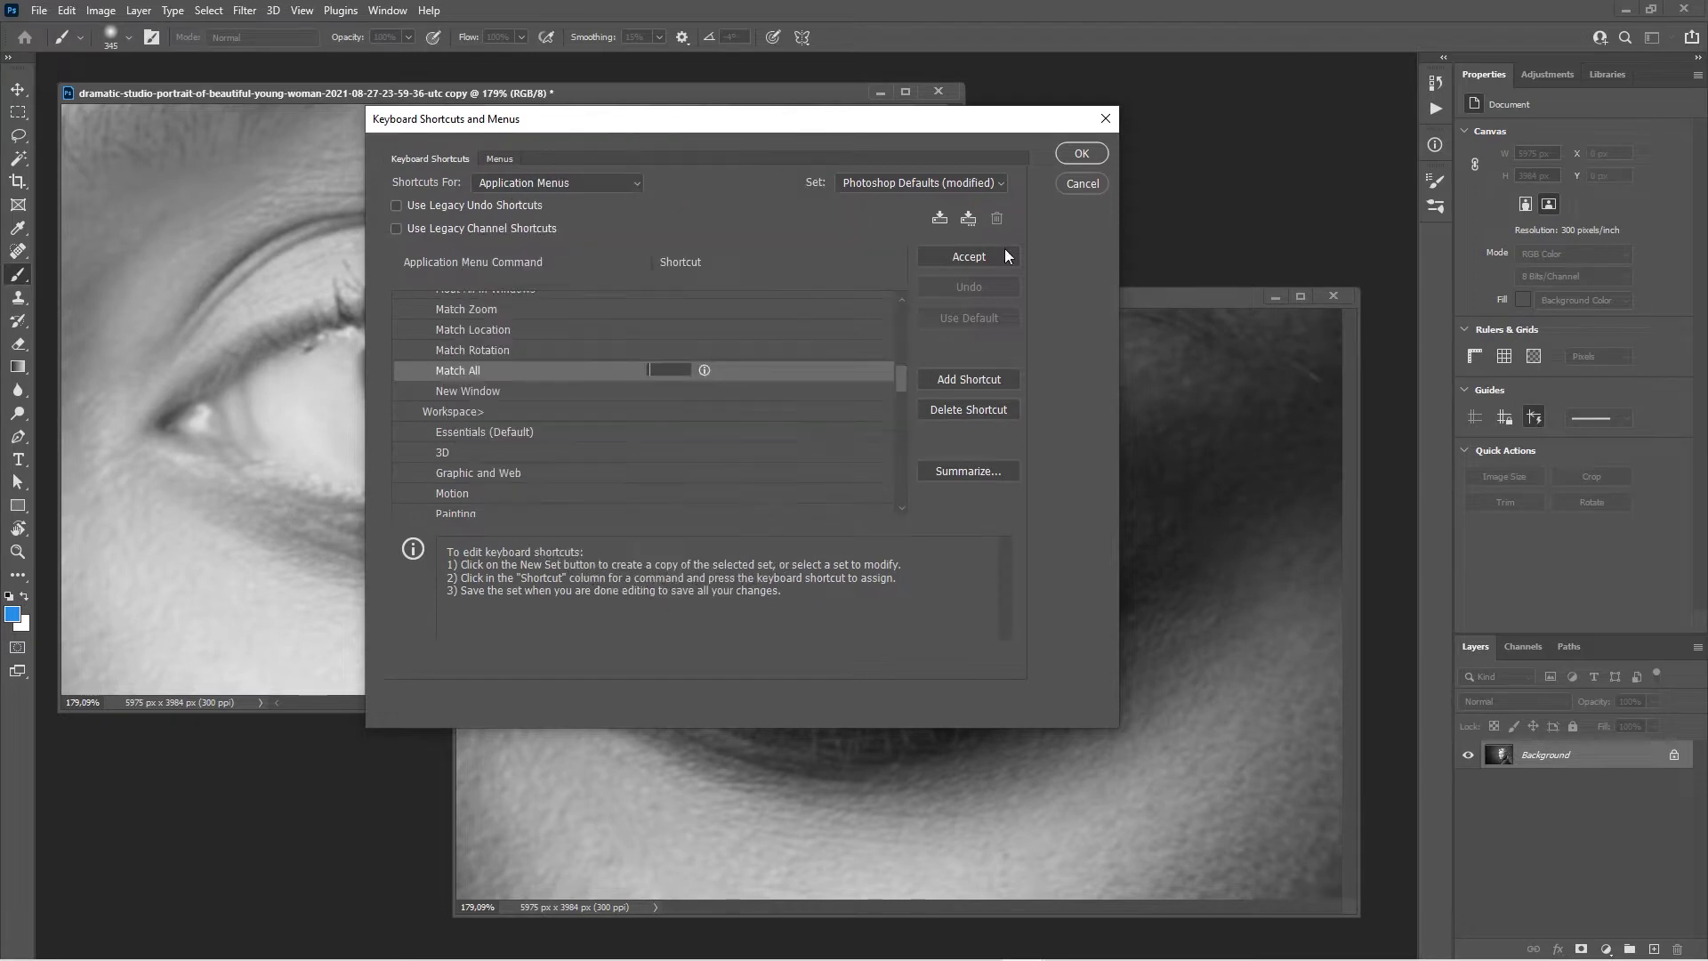
left_click(1077, 189)
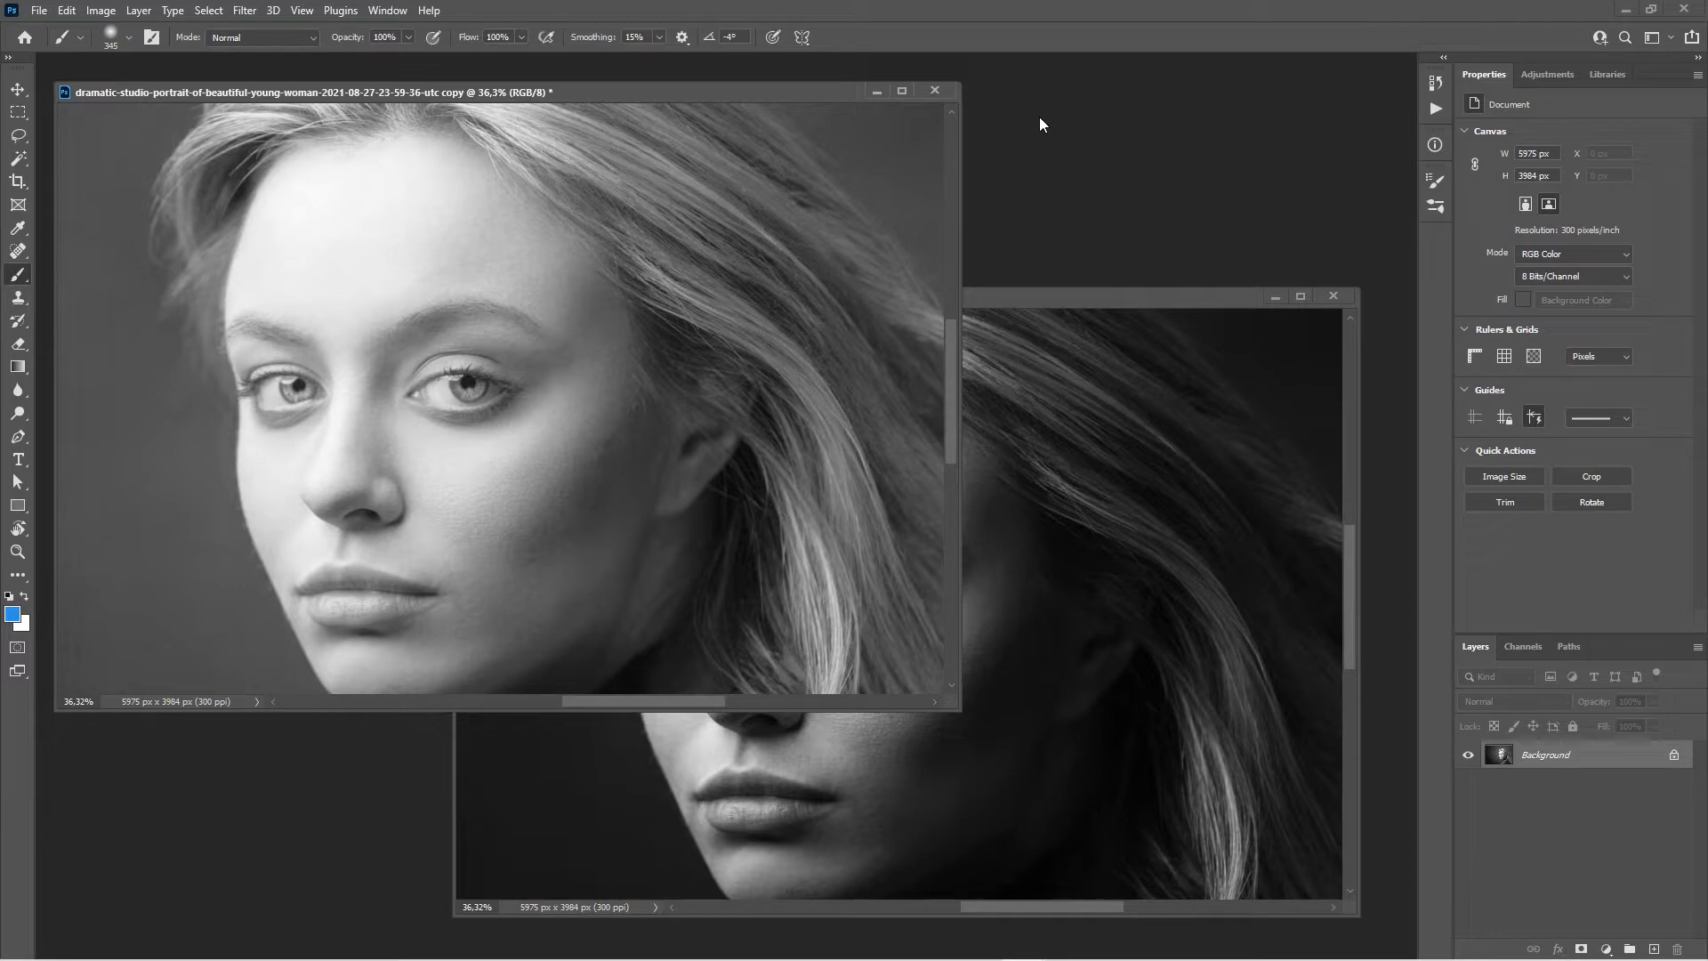
Step: Bring the jpg window forward, nudge it right and down, and dismiss the Edit menu
left_click(1025, 296)
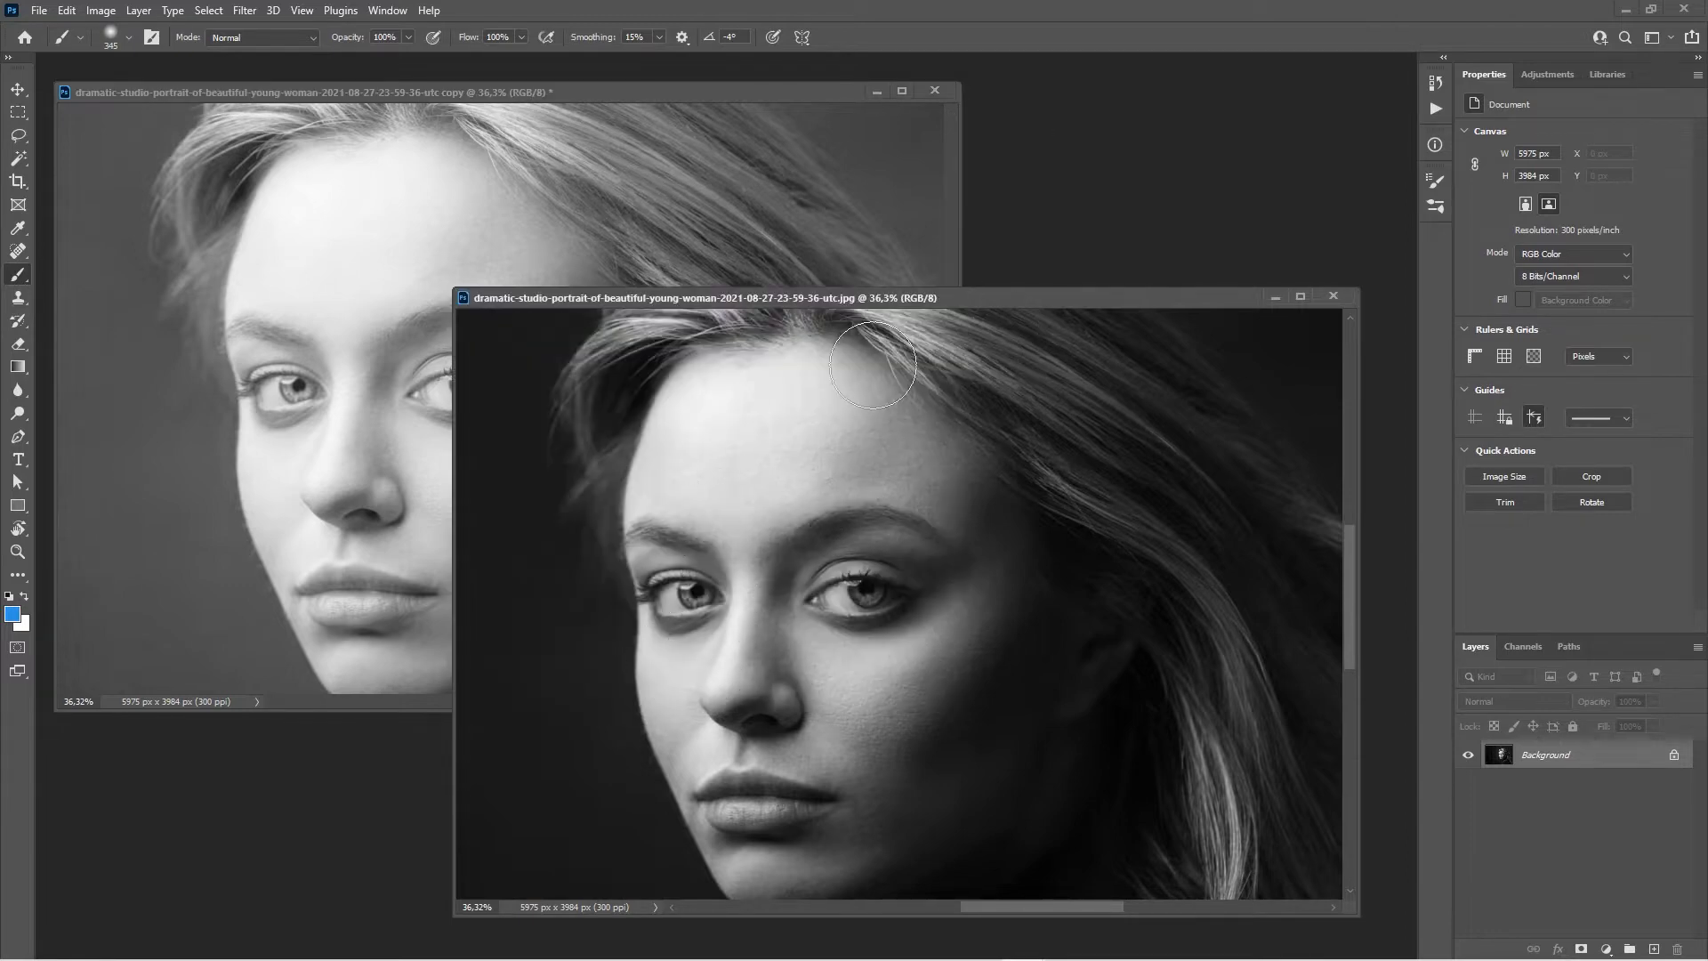
left_click_drag(979, 297, 989, 302)
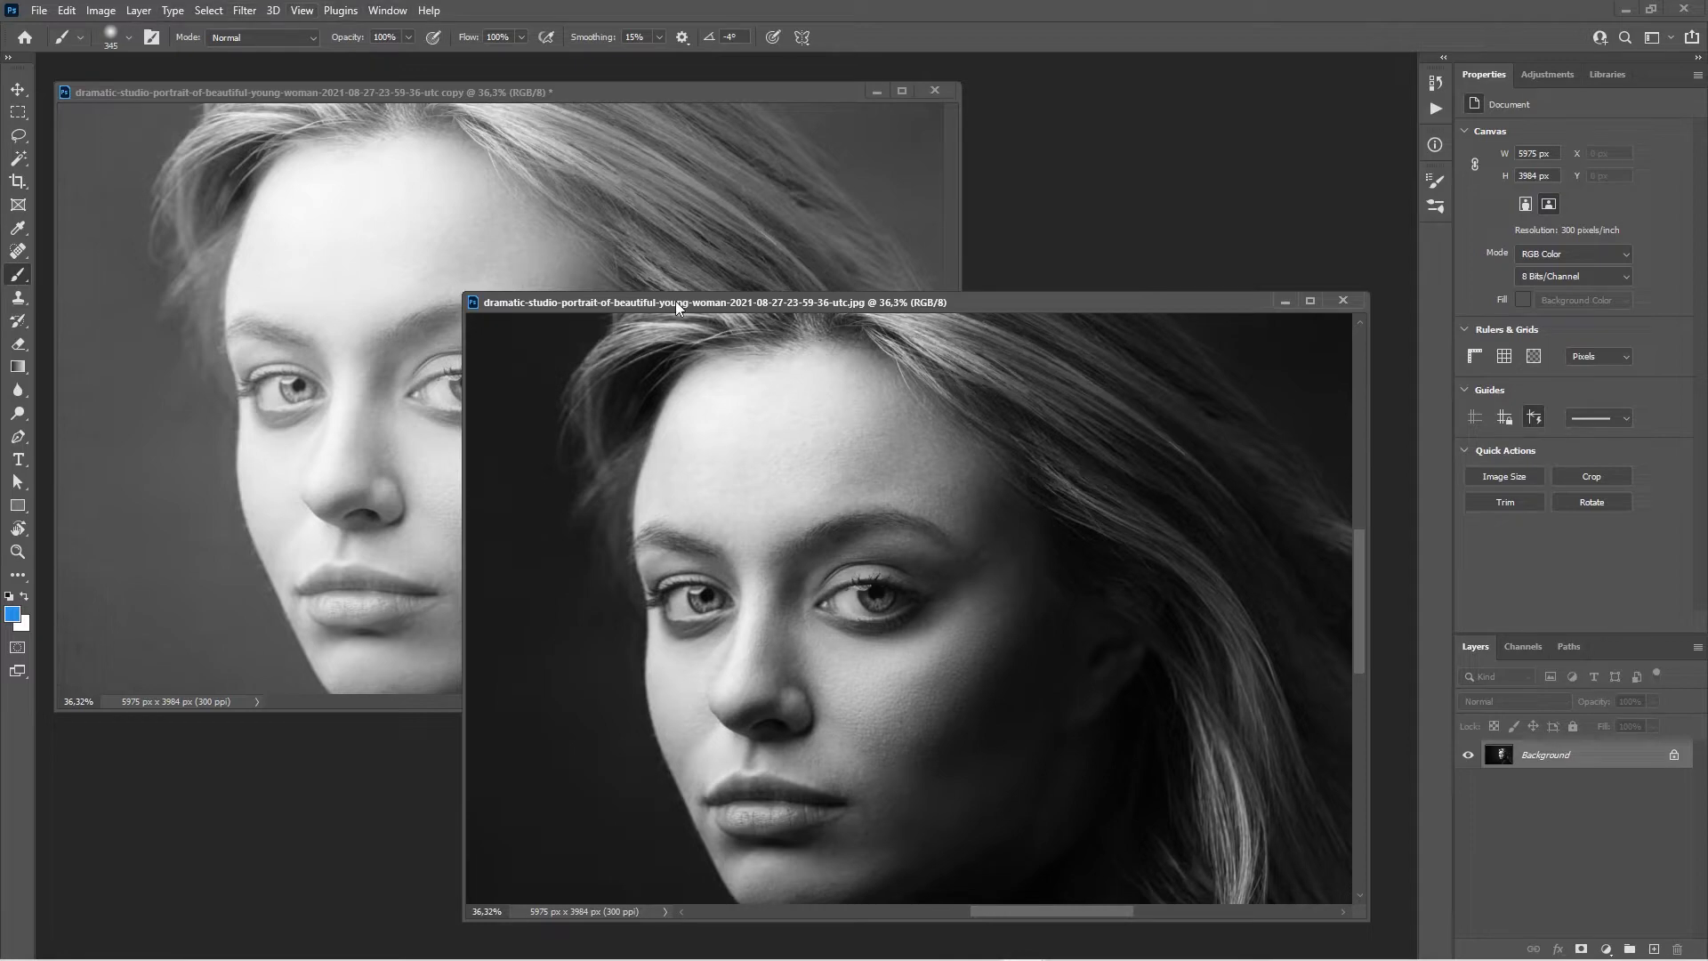
left_click(66, 11)
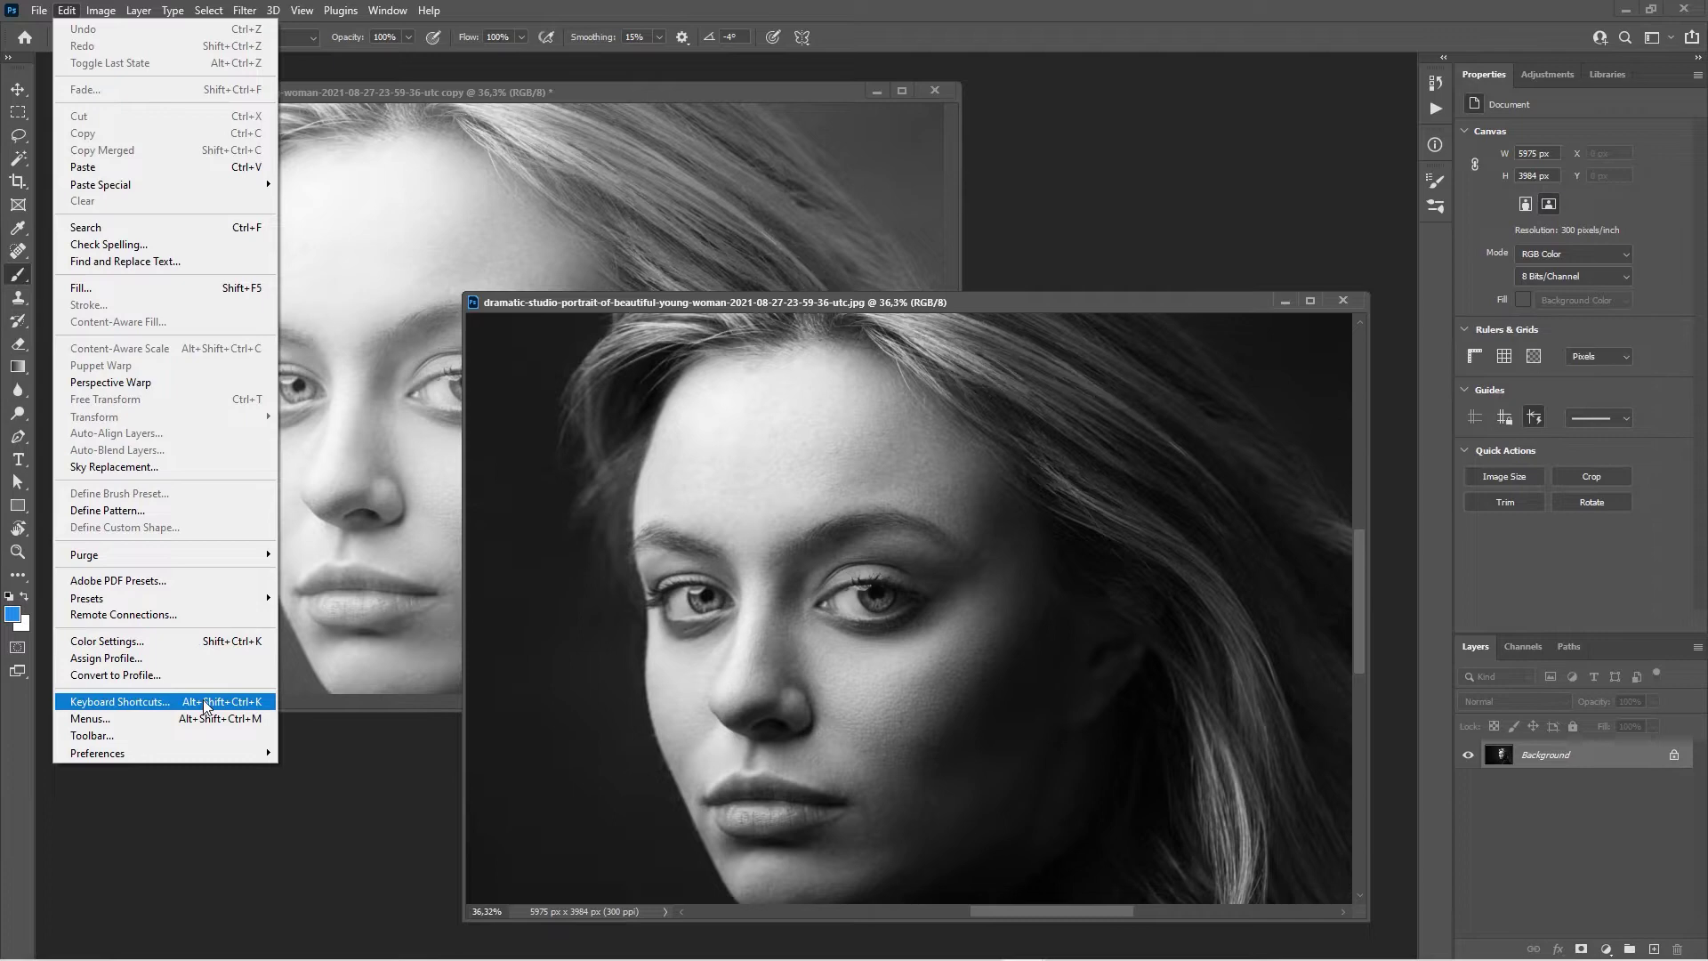
left_click(997, 305)
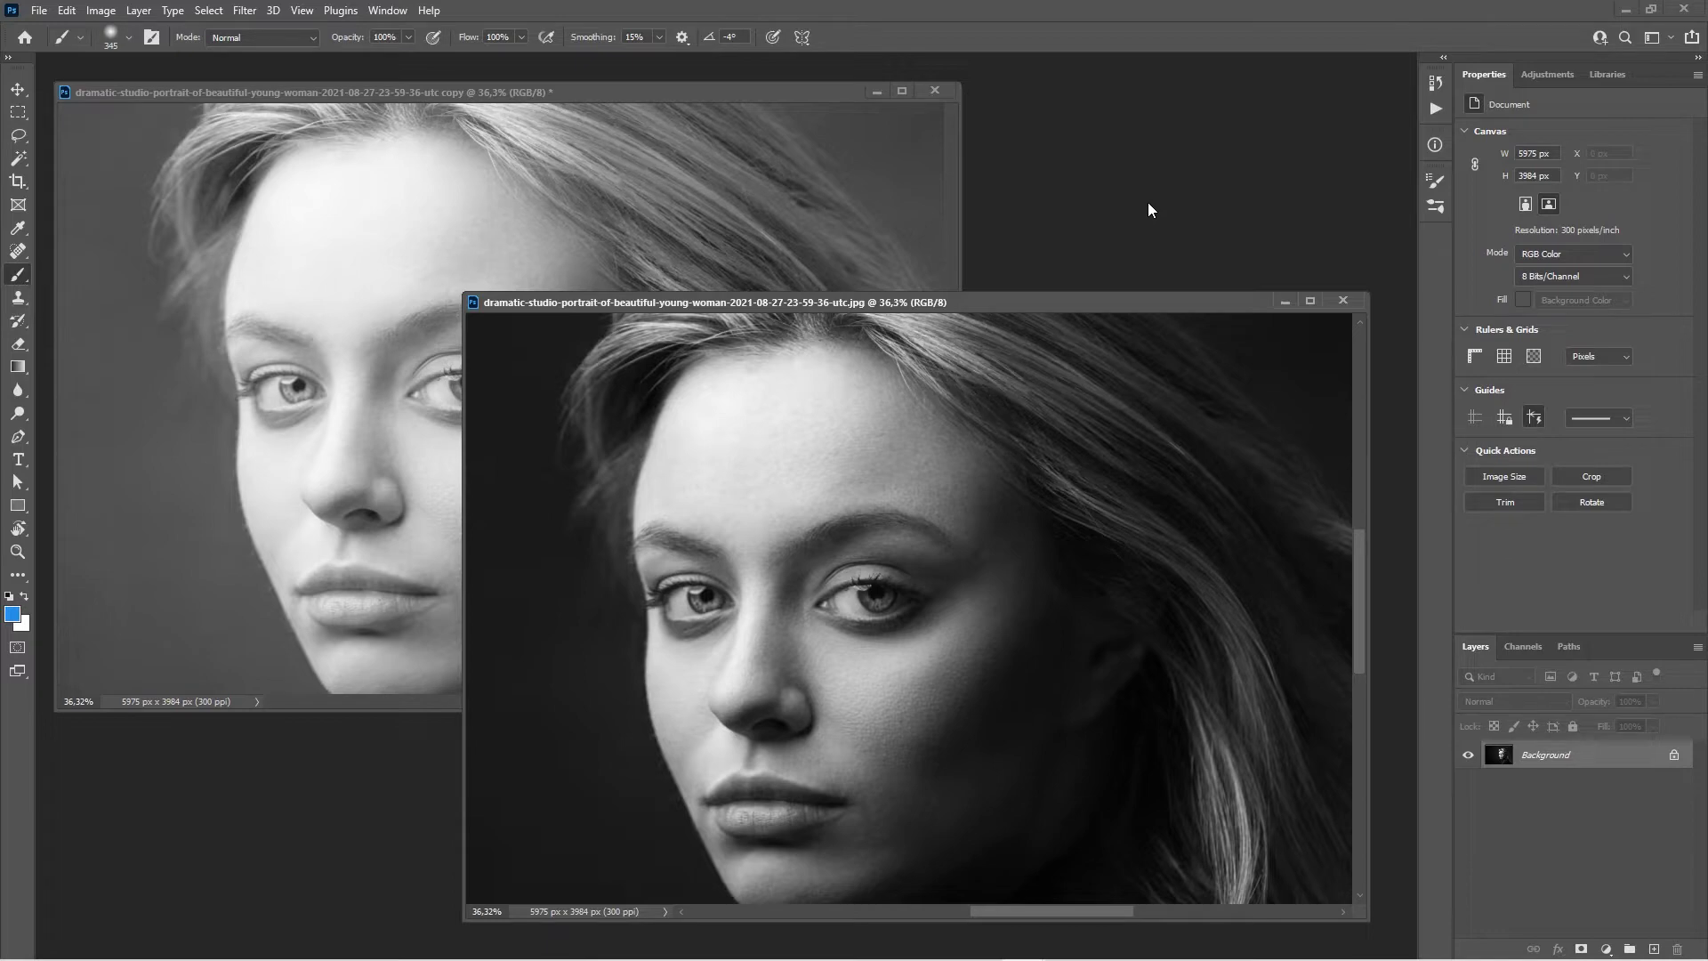
Step: Open the Actions panel and choose New Action from its panel menu
left_click_drag(1008, 301, 1012, 290)
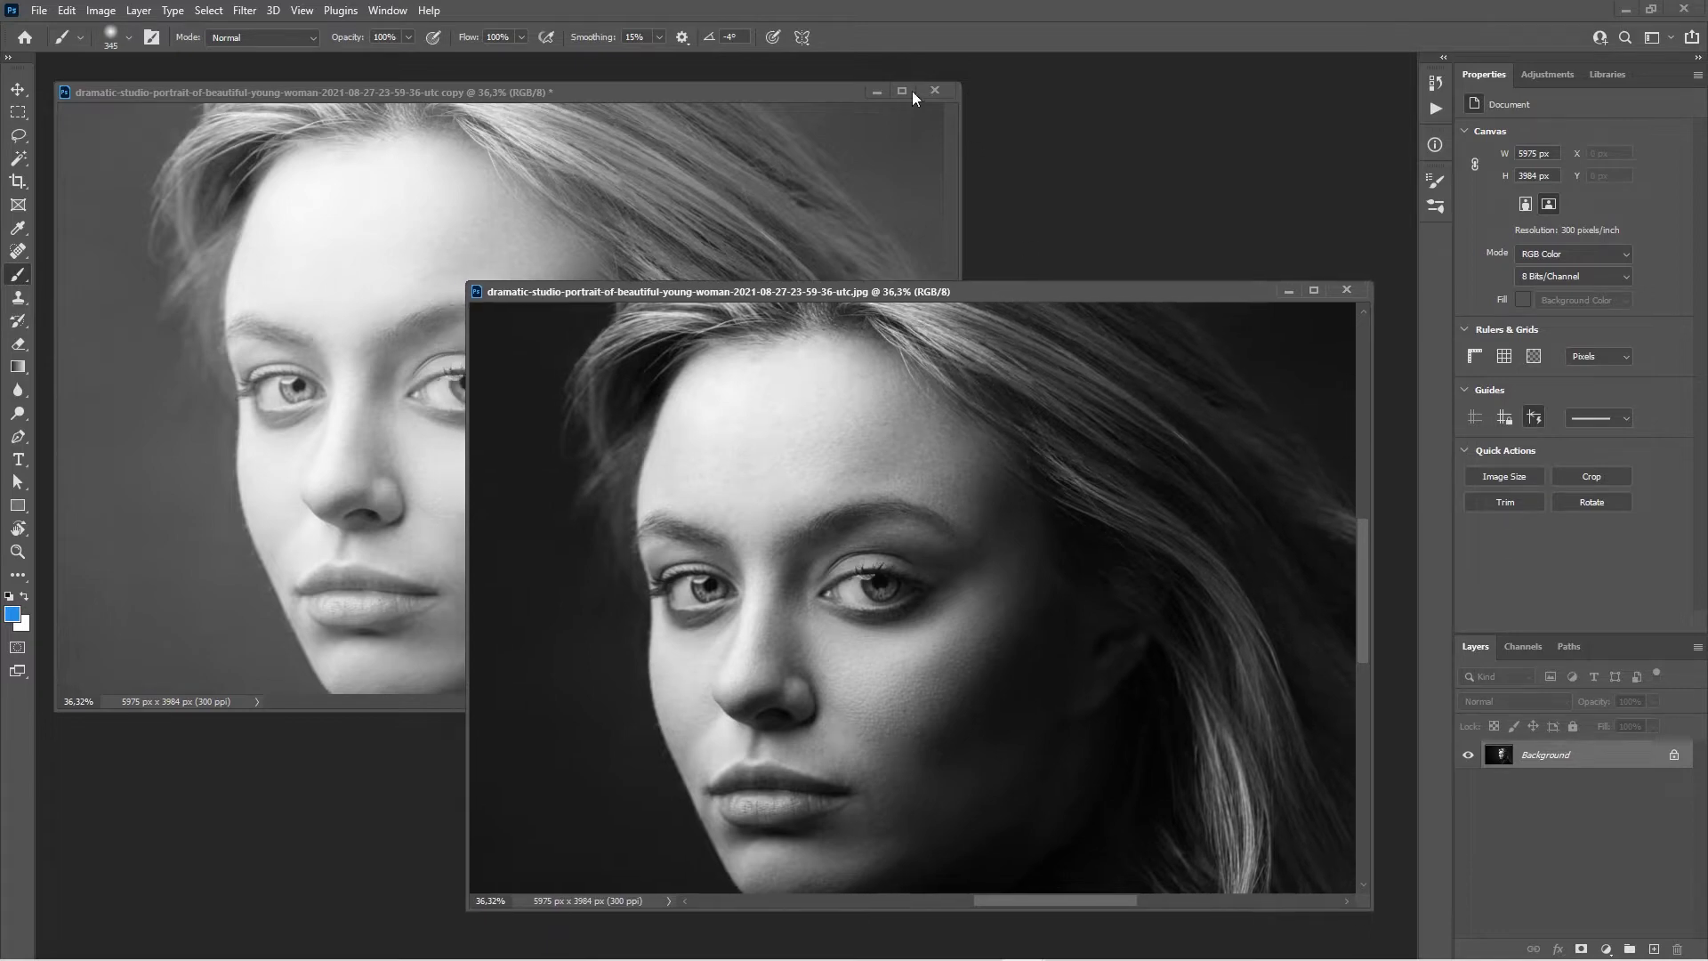
left_click(1437, 109)
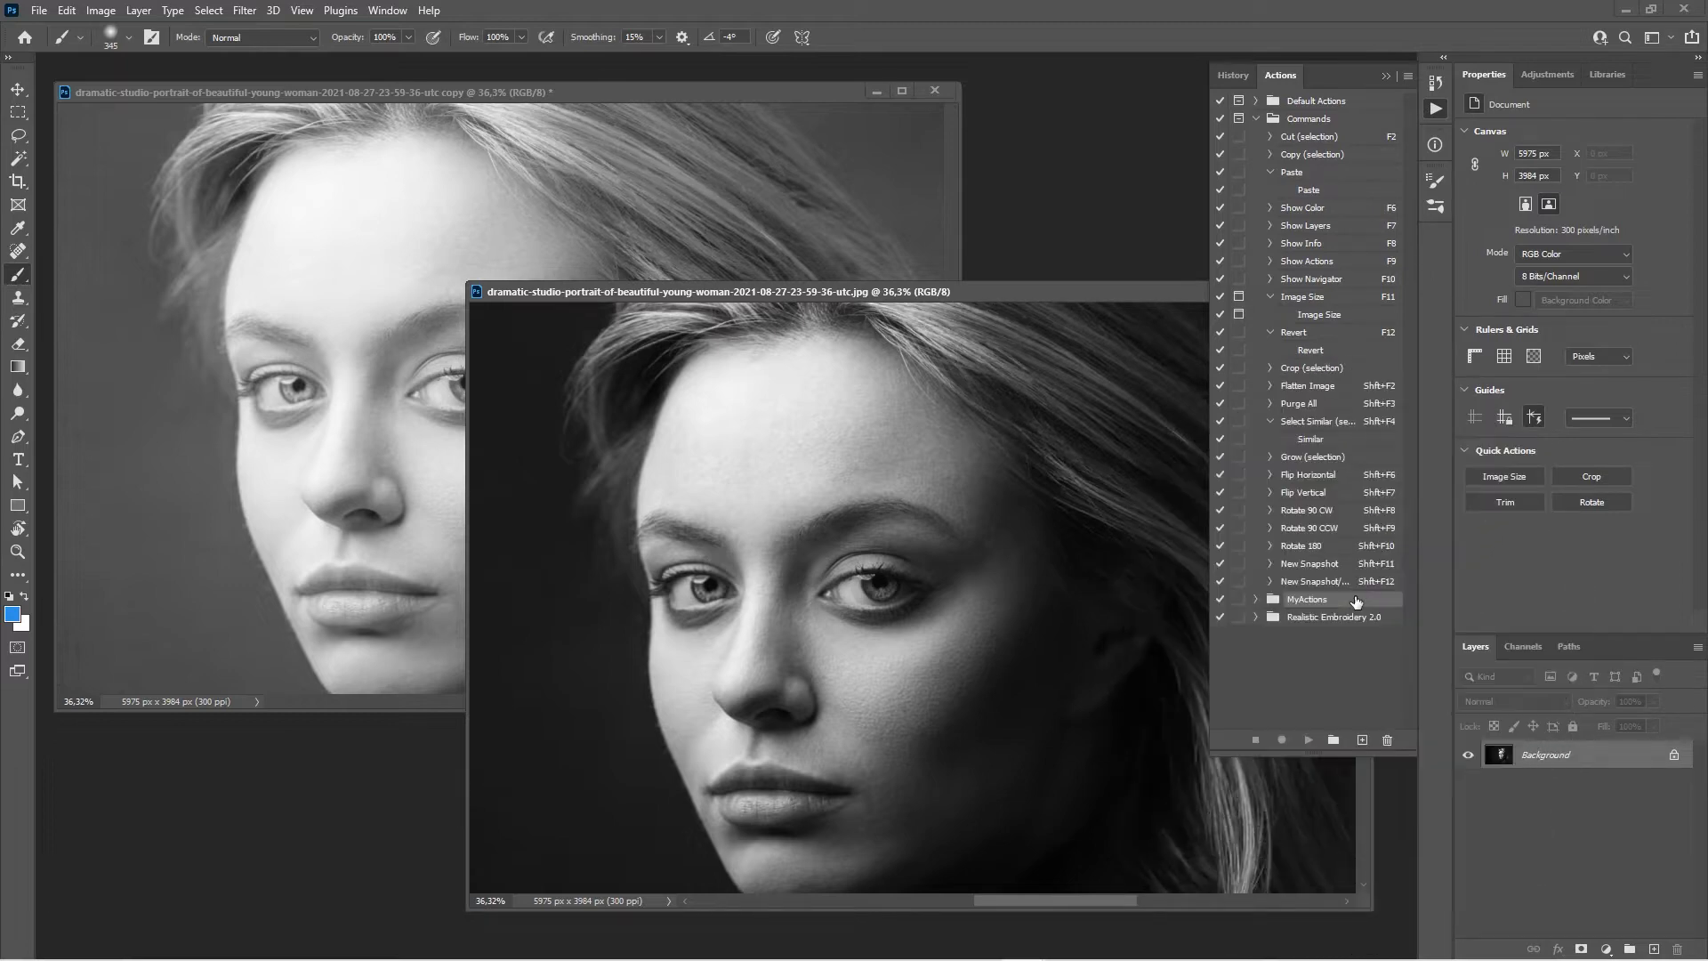
left_click(1408, 77)
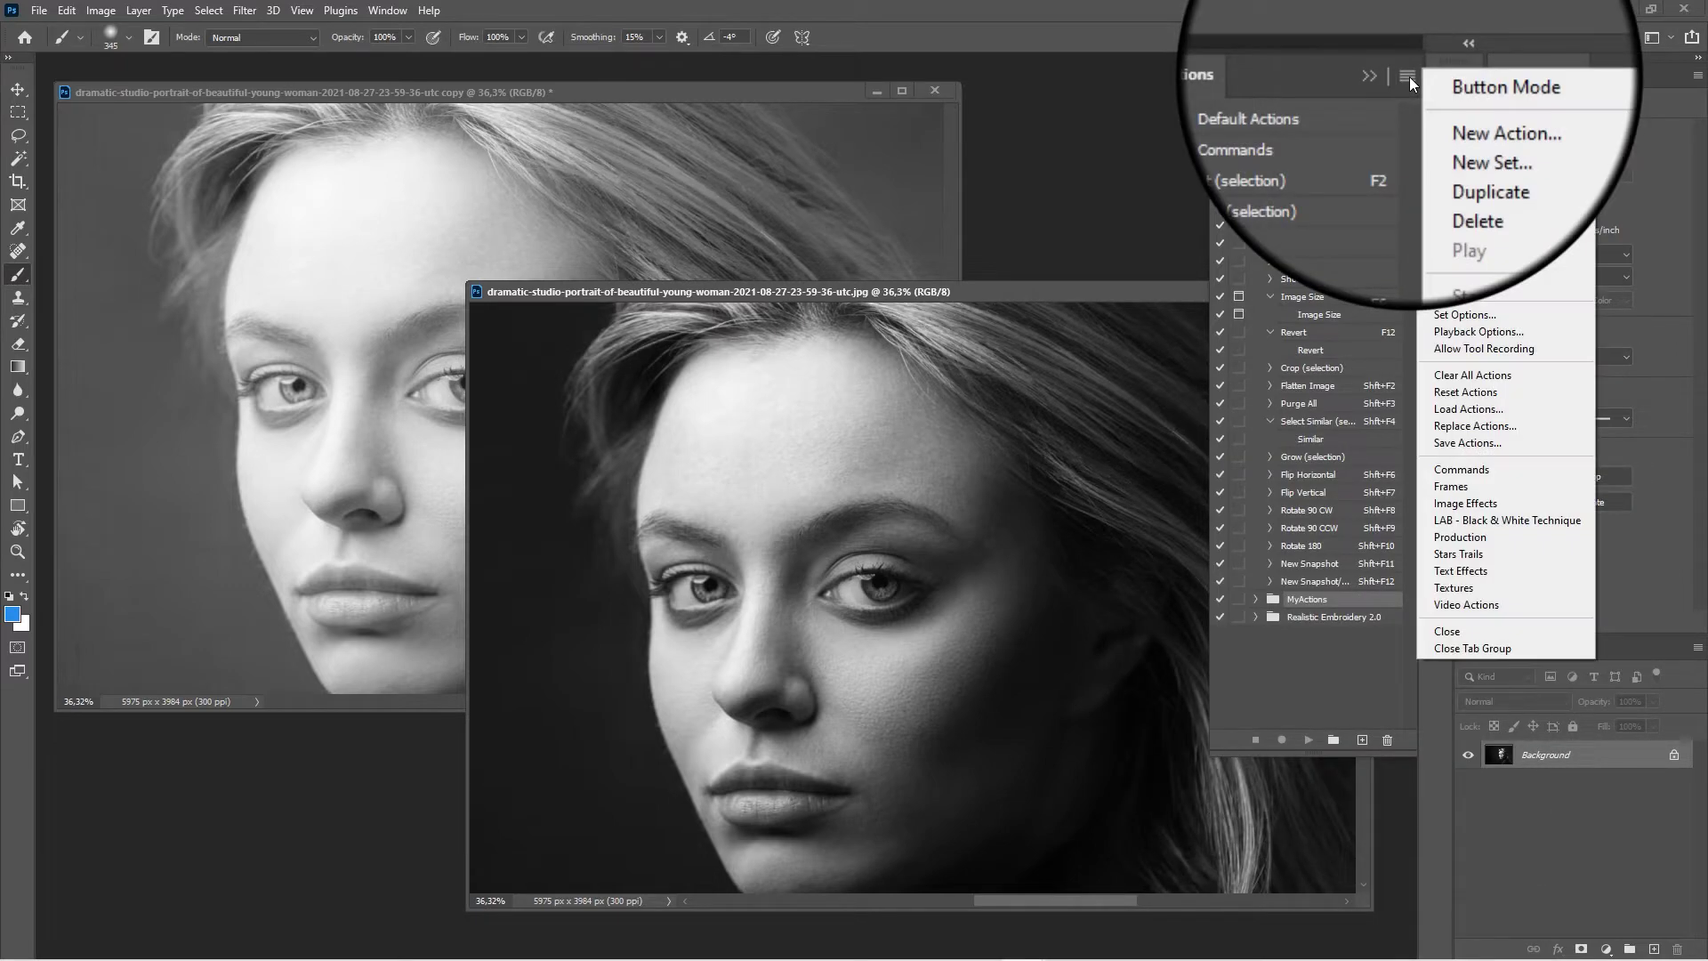
left_click(1507, 108)
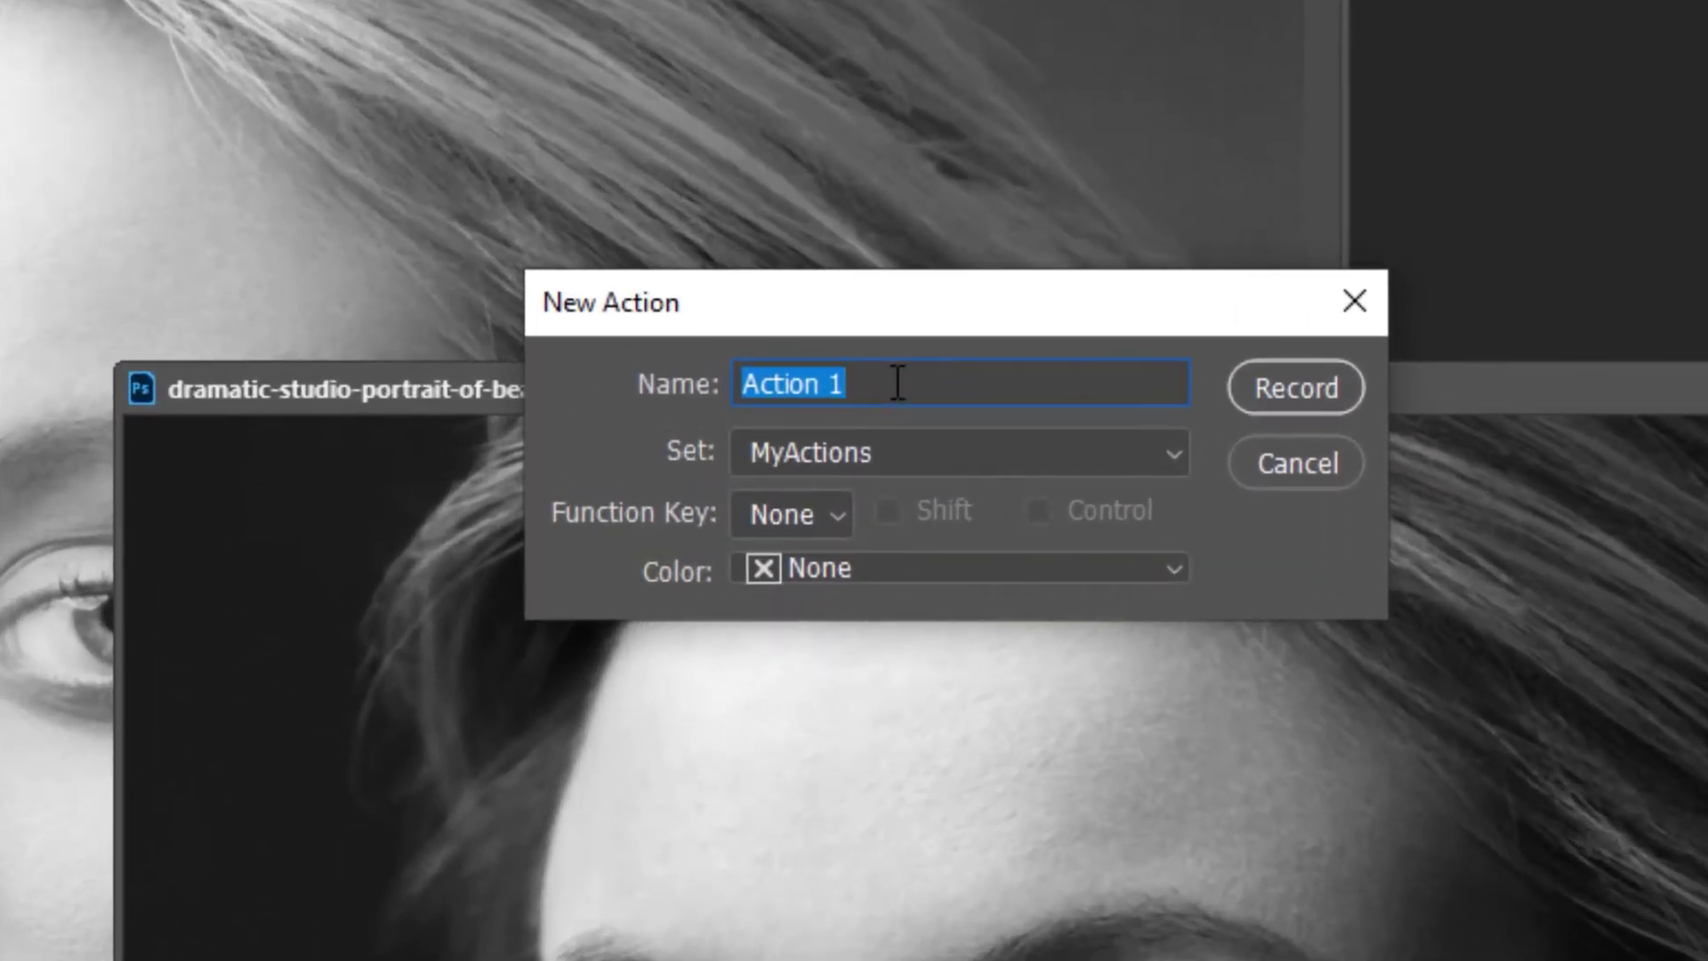
Step: Name the action MatchZoomTutorial and assign it the Control+F4 shortcut
type("MatchZ")
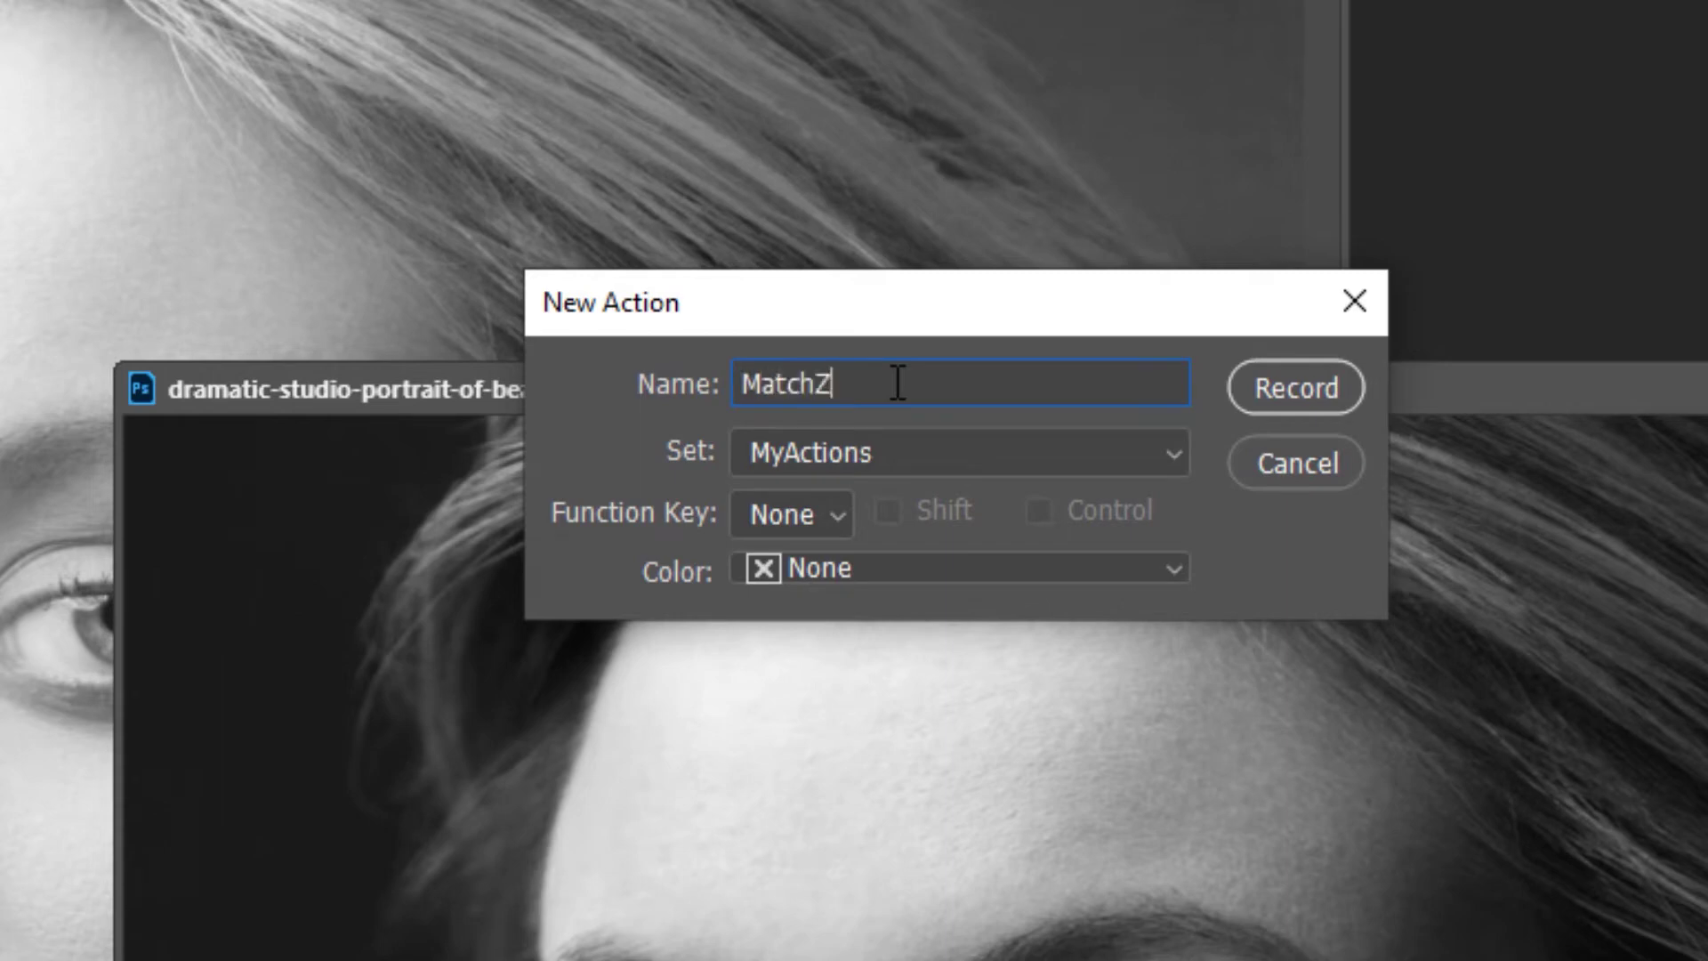
type("oomTutorial")
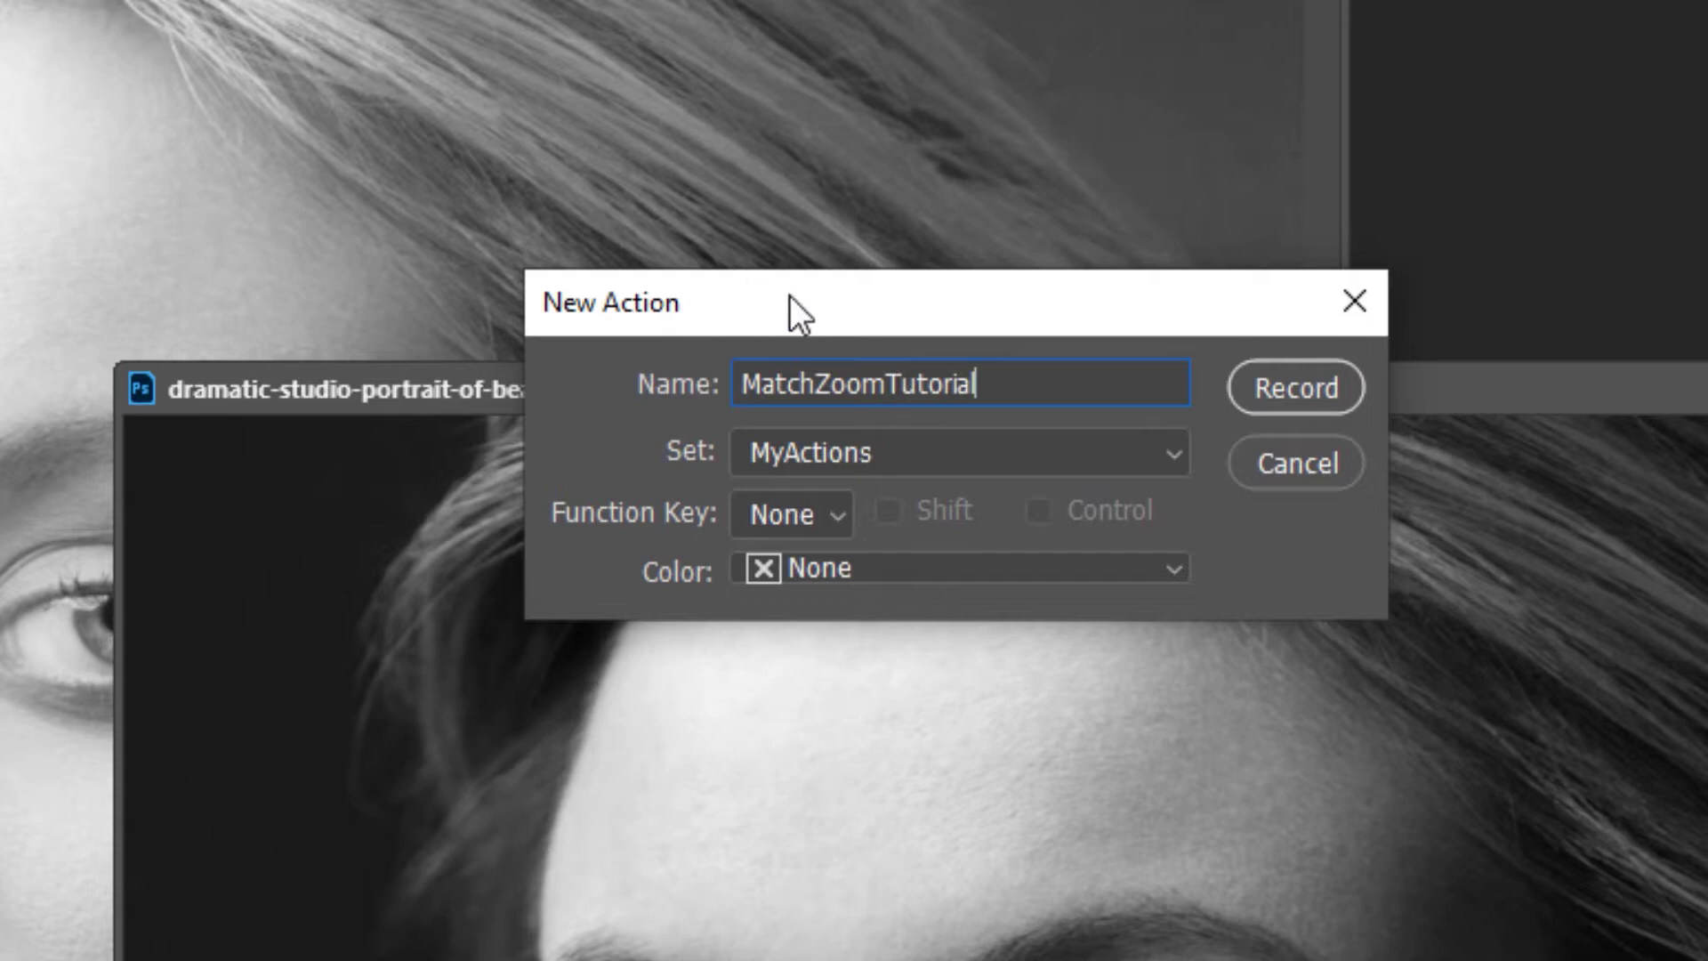
left_click_drag(788, 295, 777, 297)
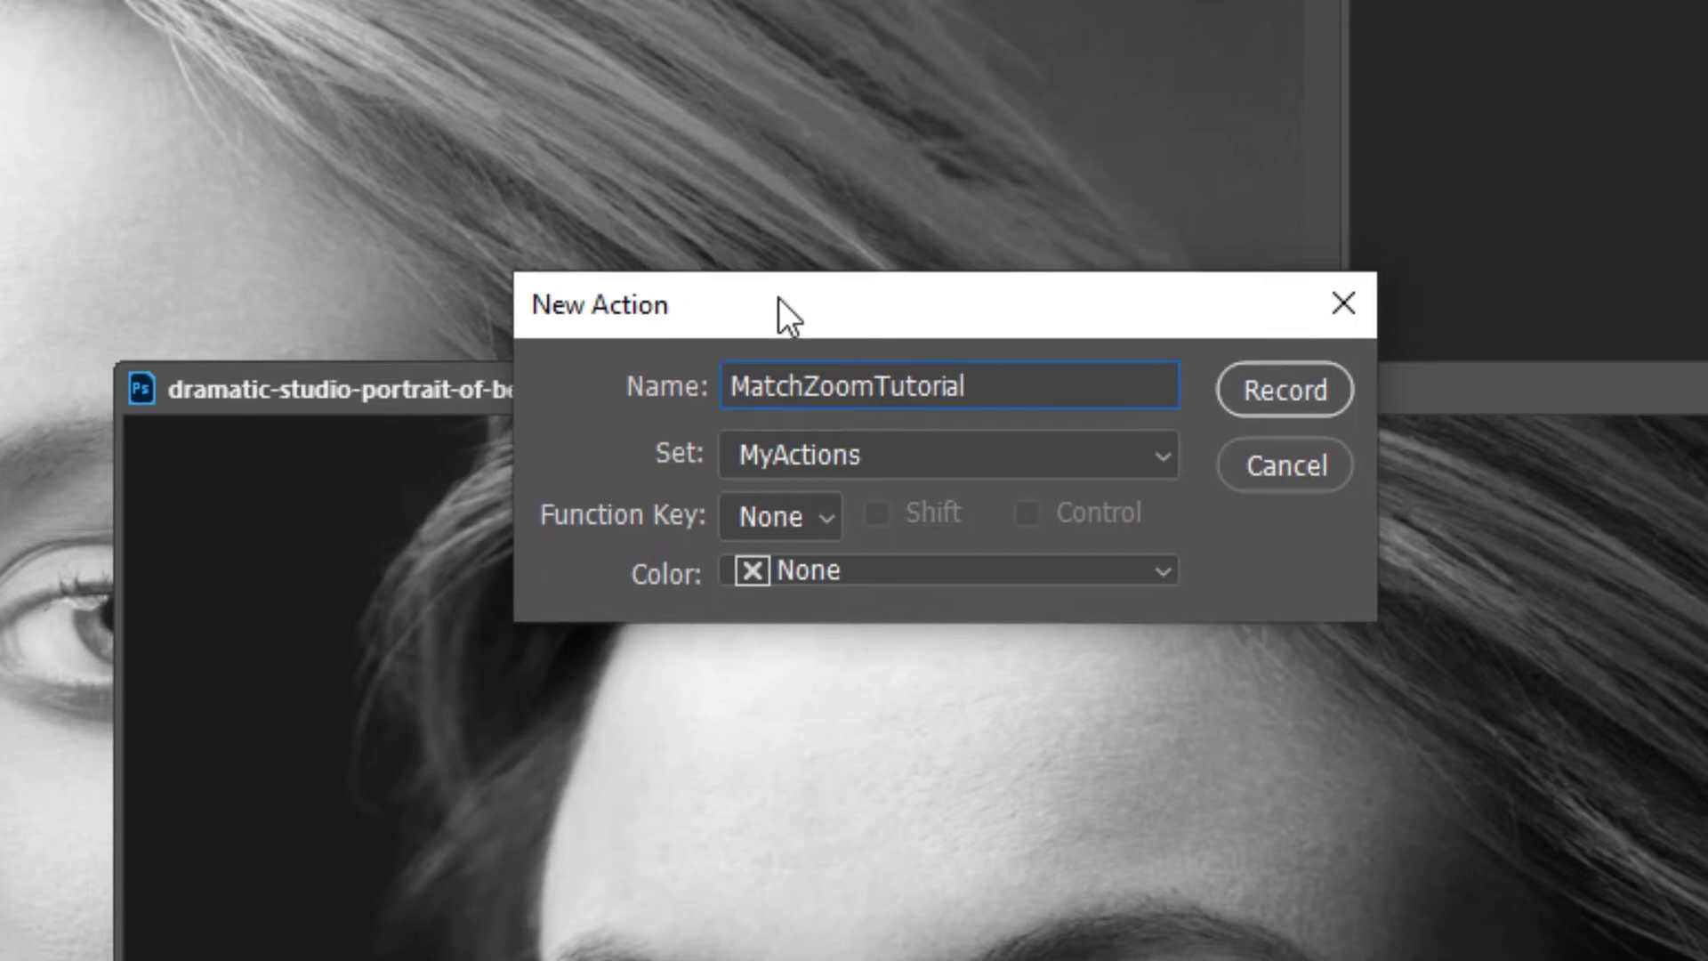
left_click(821, 519)
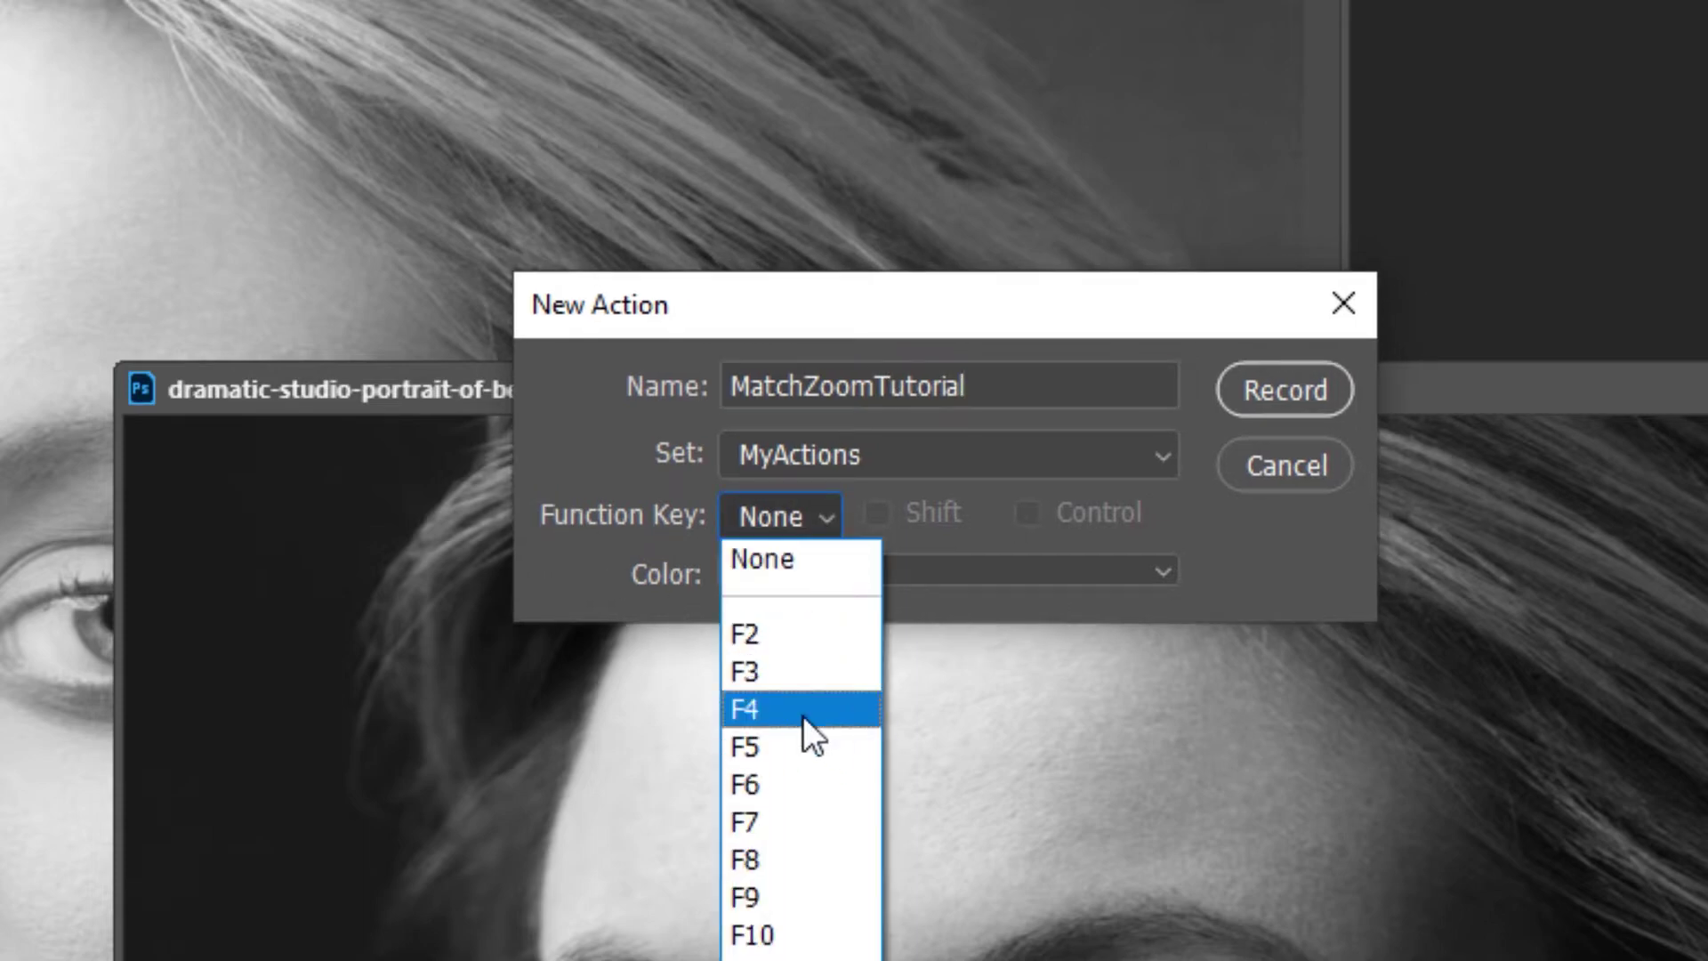
left_click(803, 715)
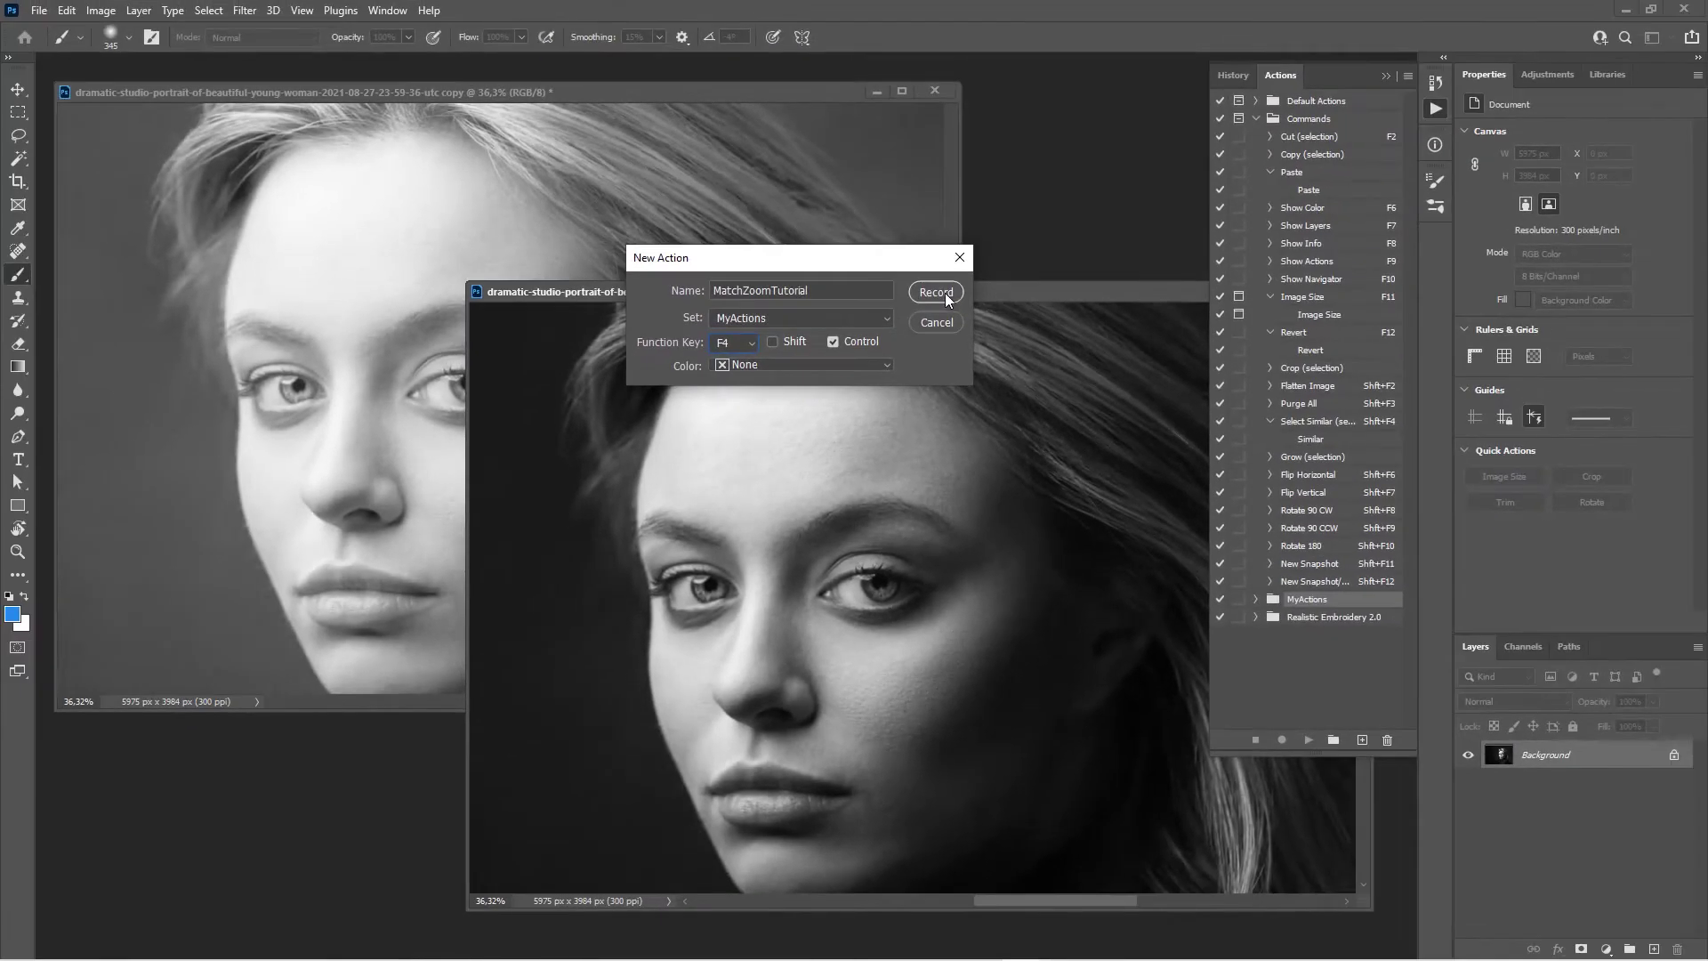
Step: Record MatchZoomTutorial with an inserted Window > Arrange > Match All menu item, then stop recording
left_click(936, 293)
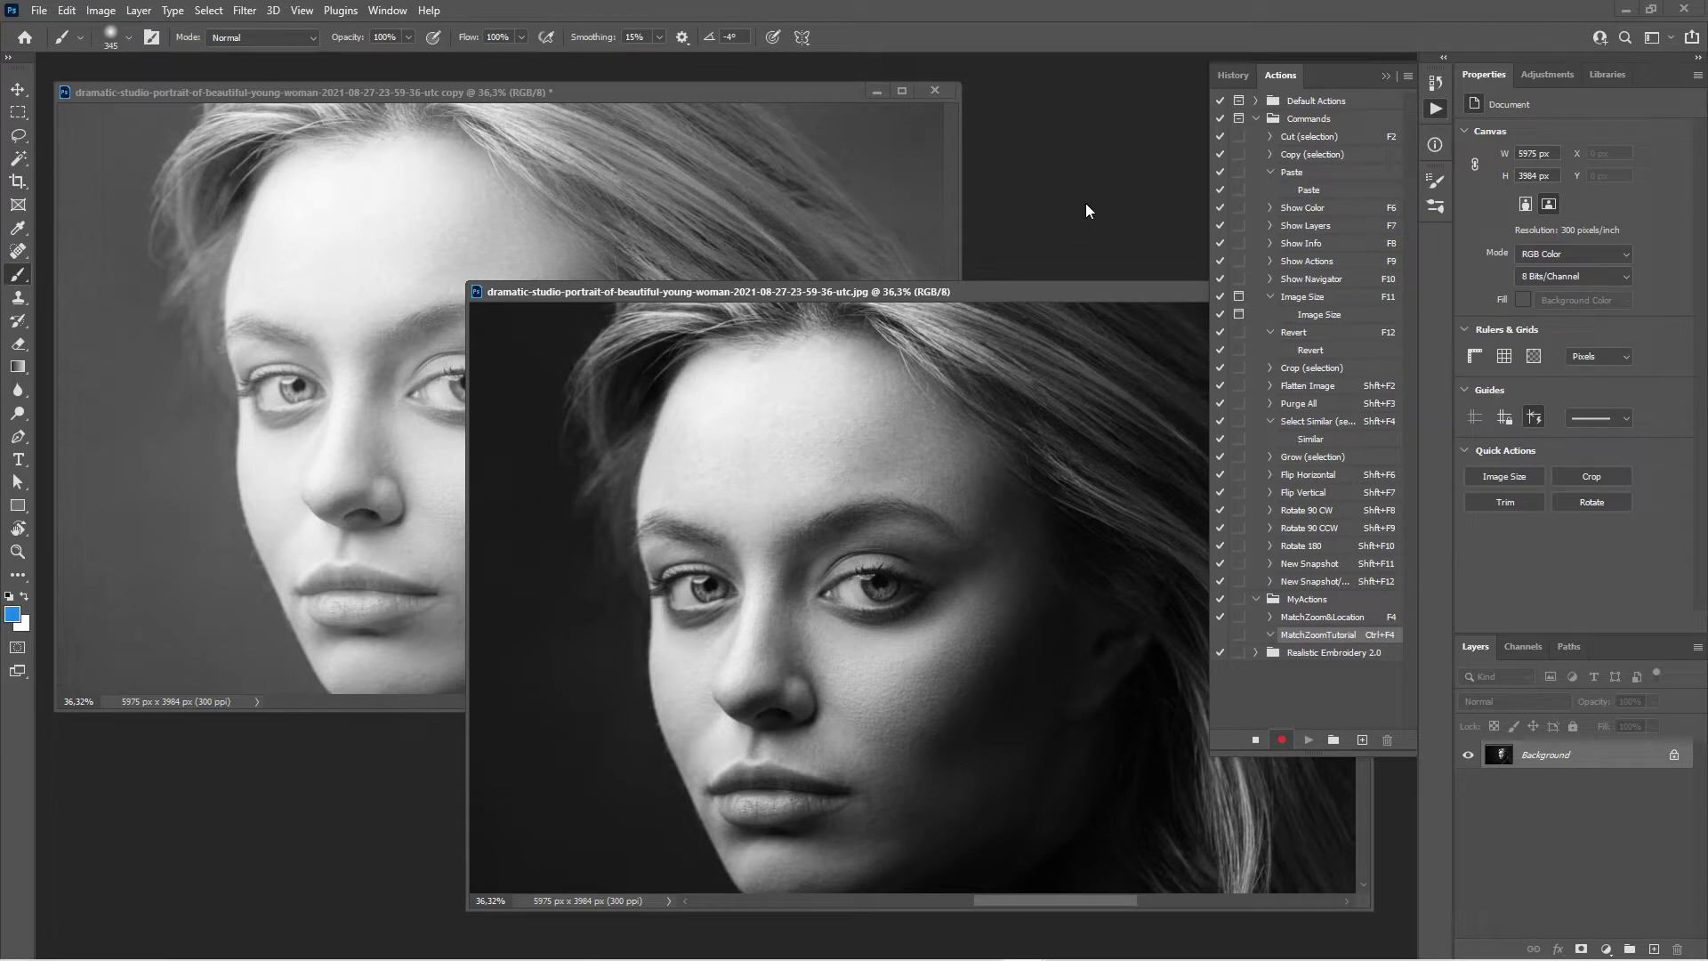
left_click(1408, 77)
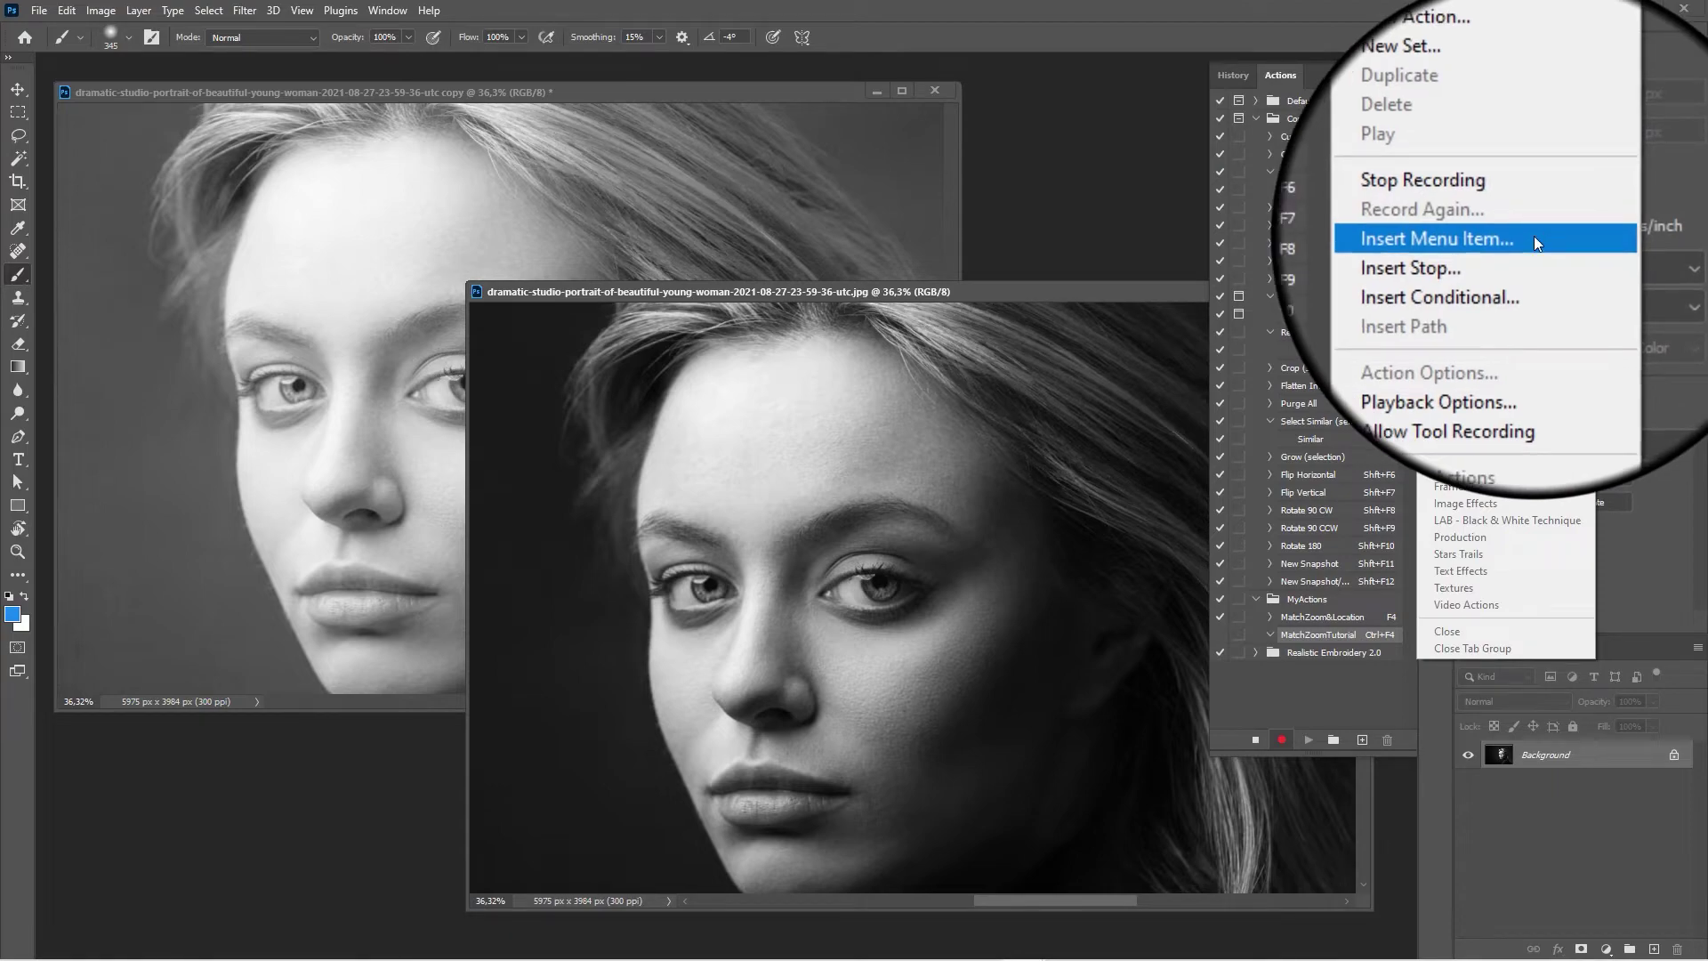
left_click(1531, 231)
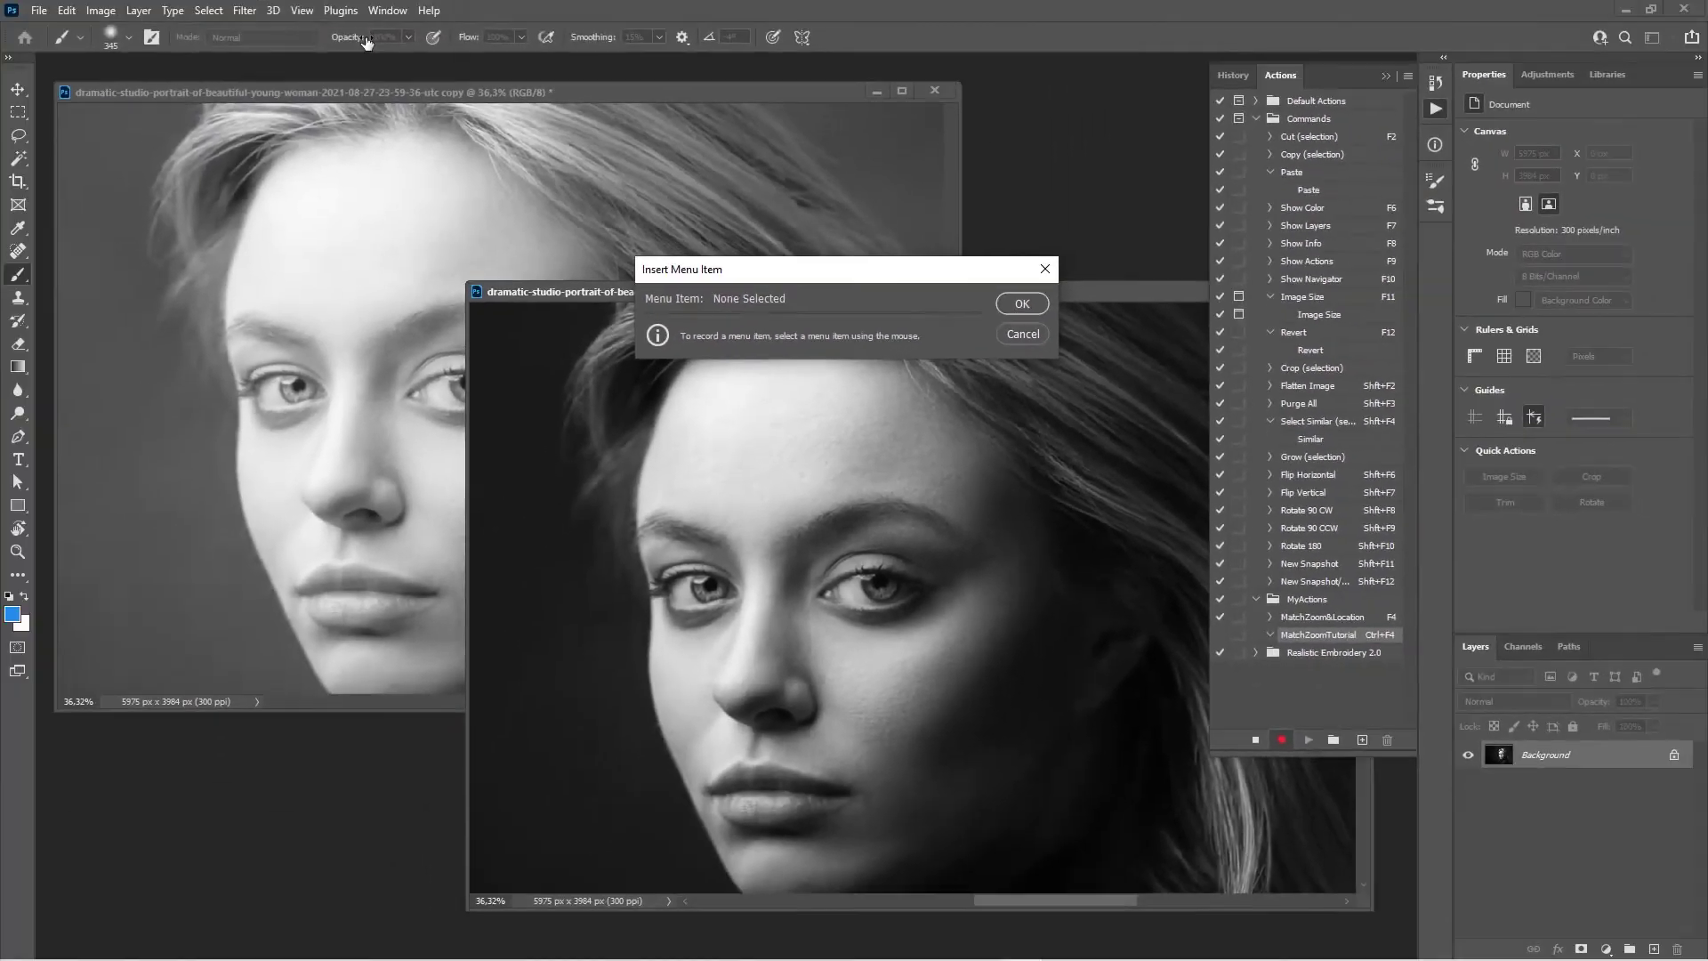
left_click(390, 15)
mouse_move(405, 29)
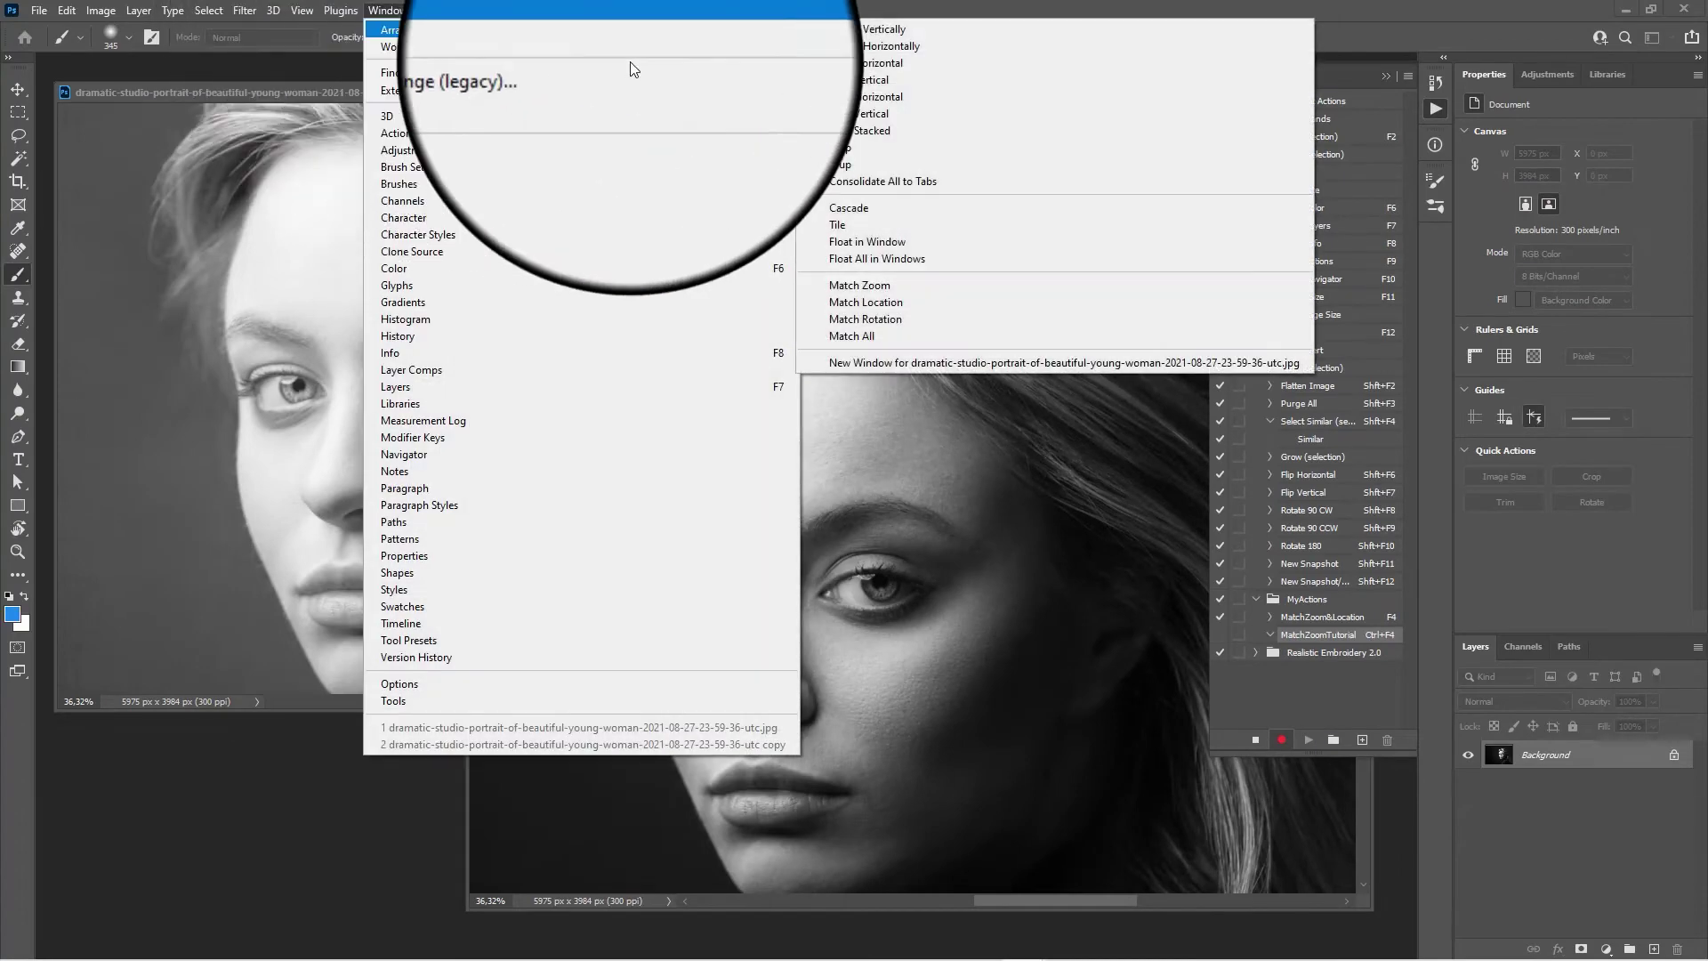
left_click(916, 334)
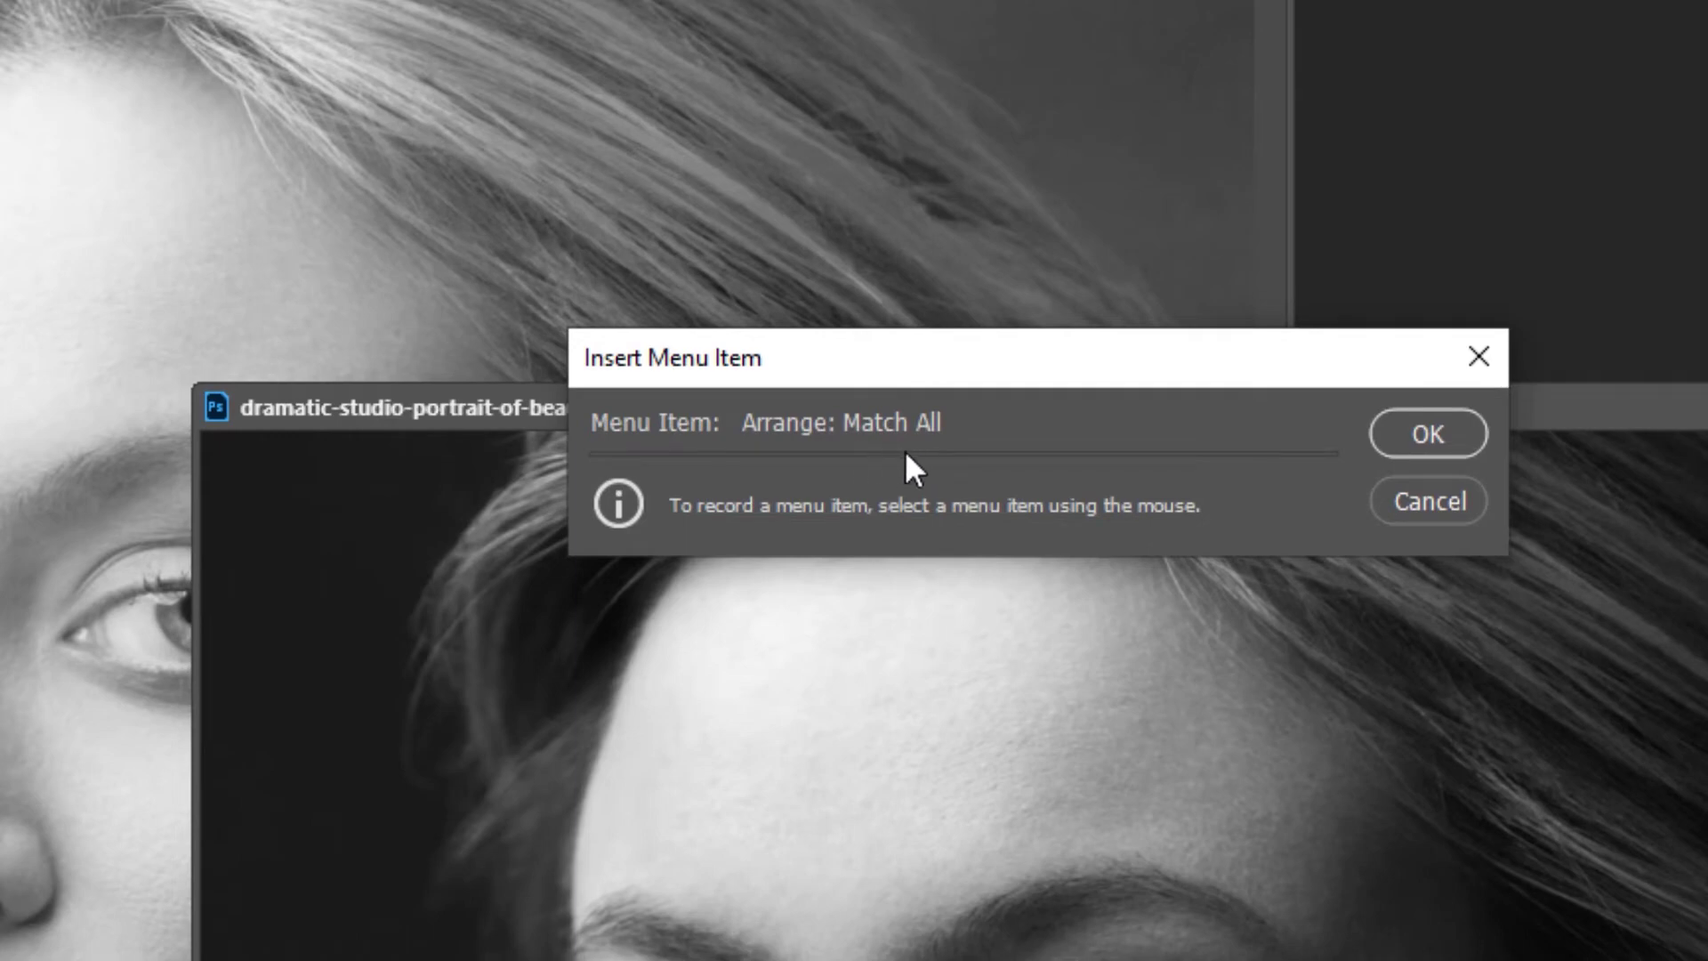
left_click(1414, 436)
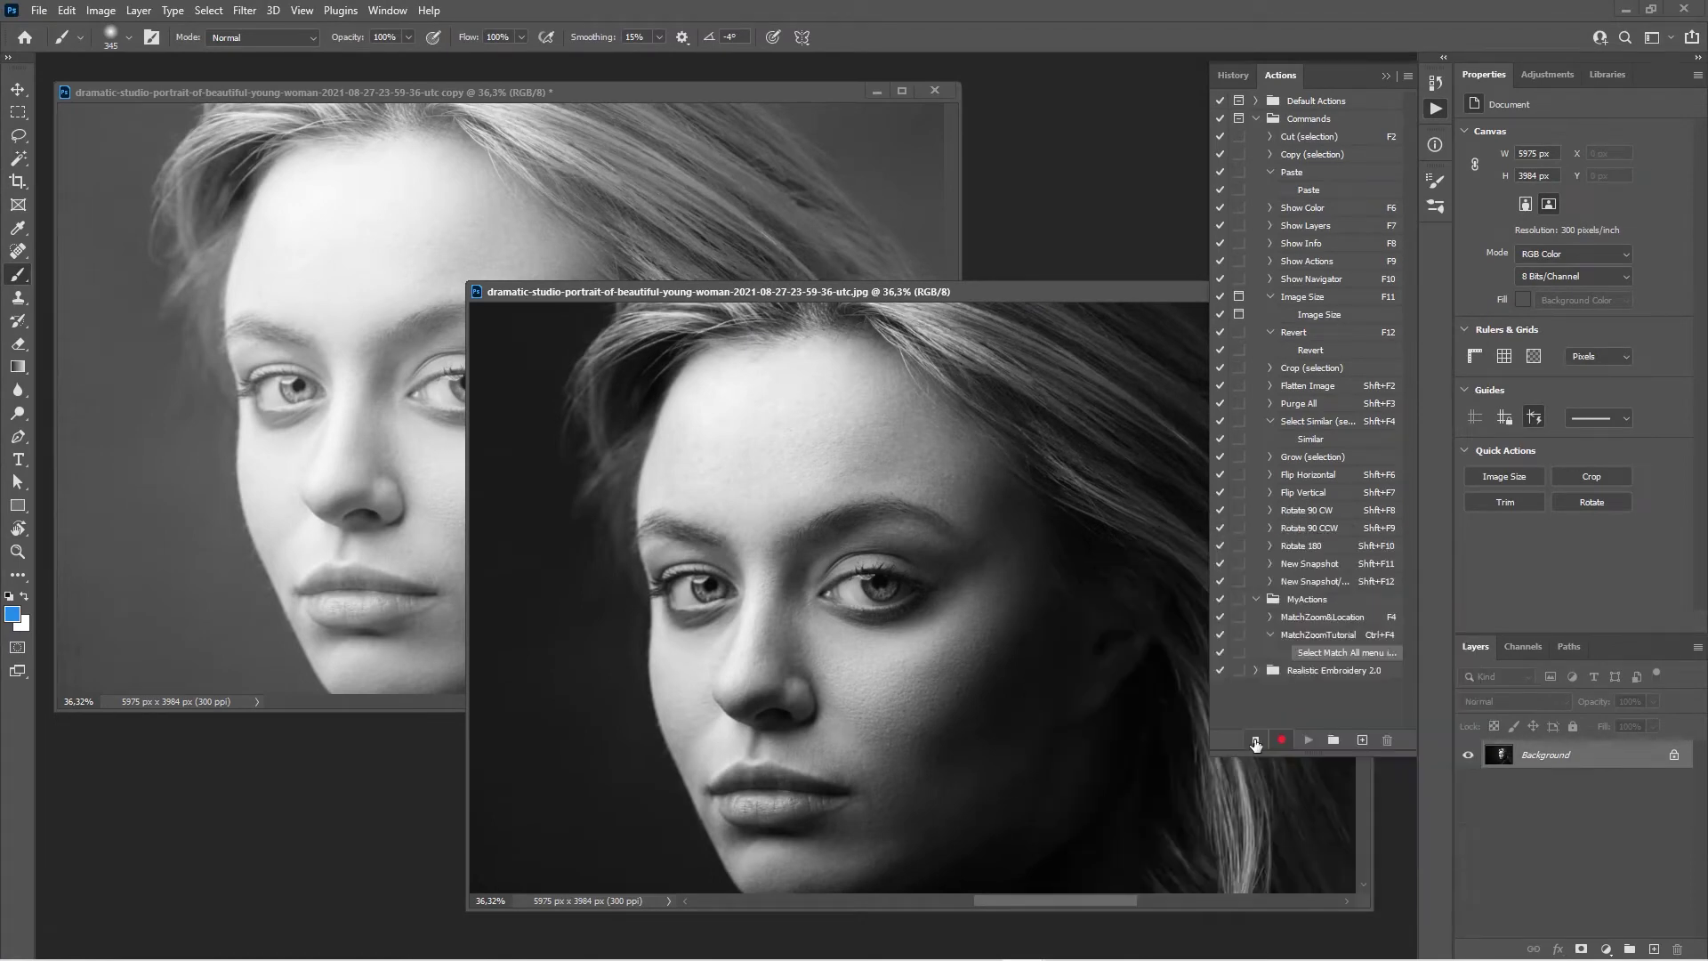
left_click(1255, 740)
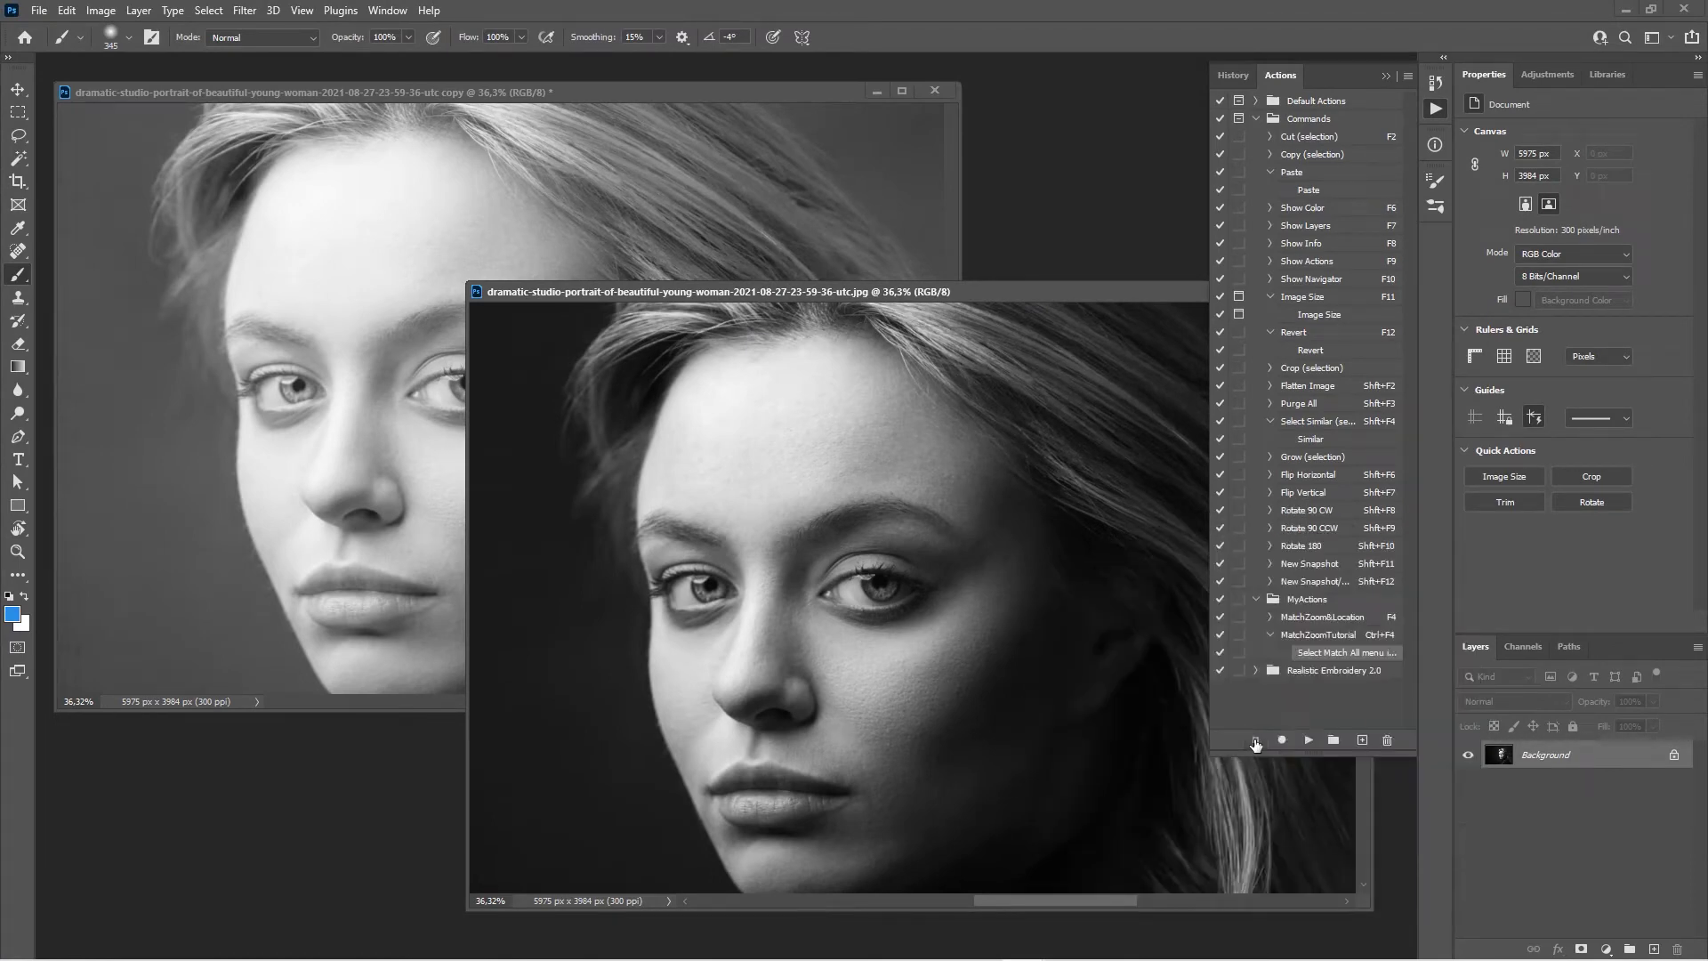
left_click(1380, 636)
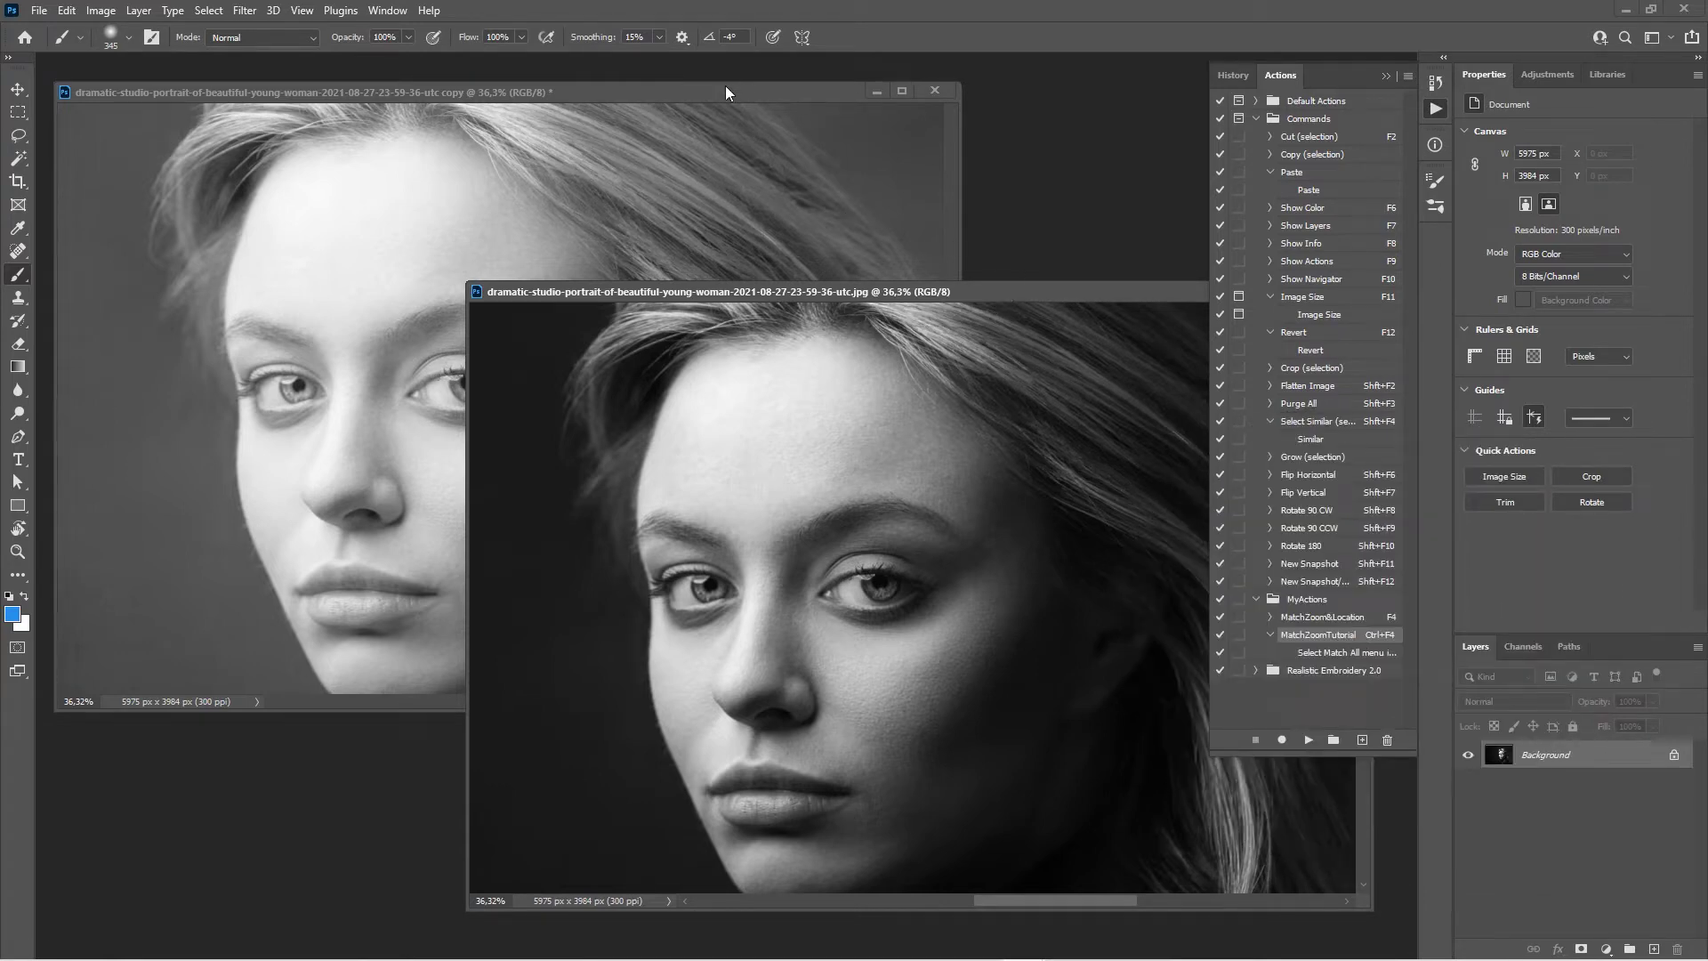
Step: Hide the History and Actions panels, then zoom and pan the copy toward the hair
left_click_drag(724, 86, 701, 88)
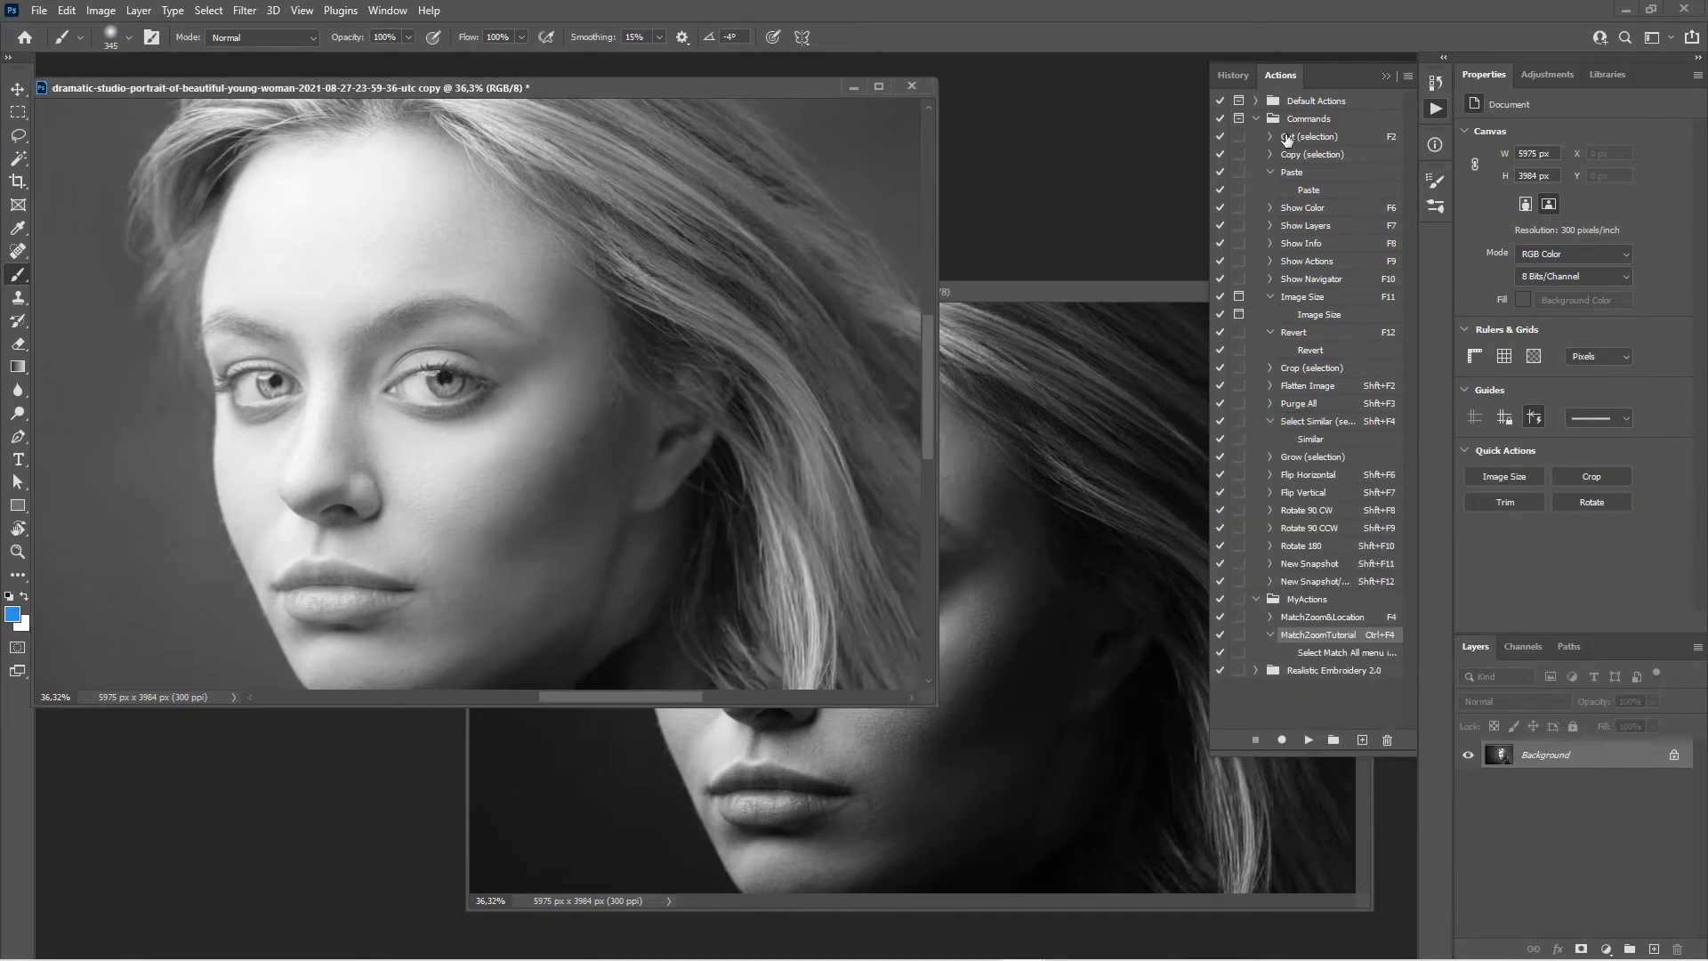
left_click(1390, 77)
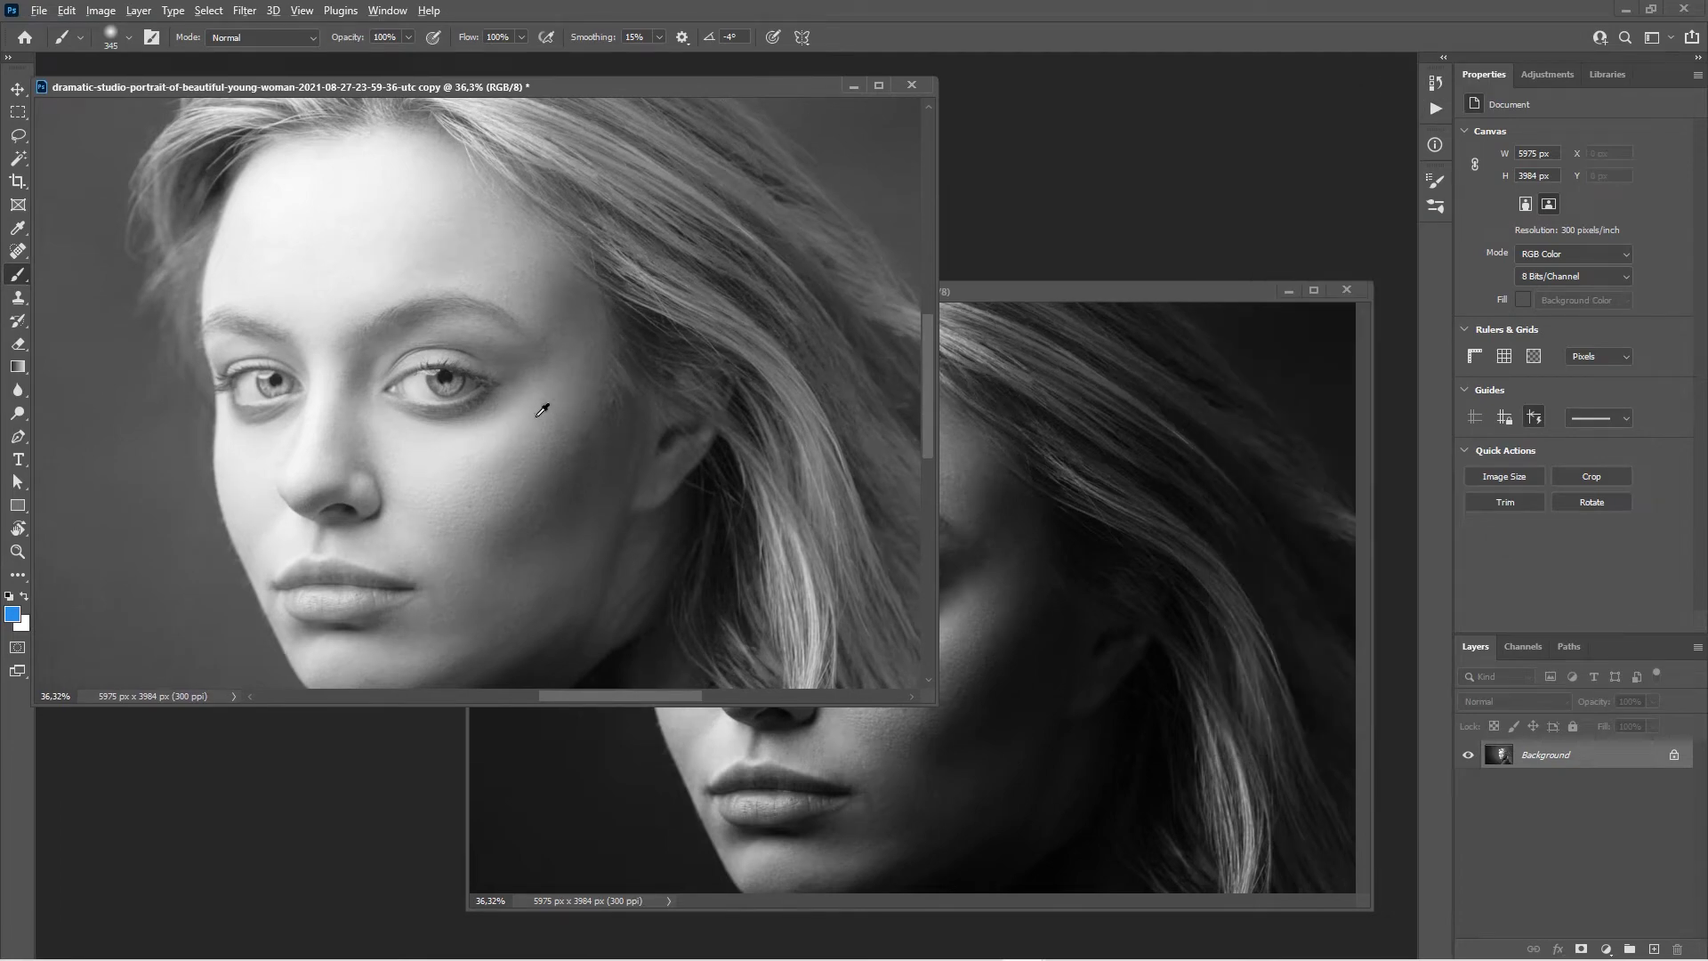
scroll(543, 409, "up", 8)
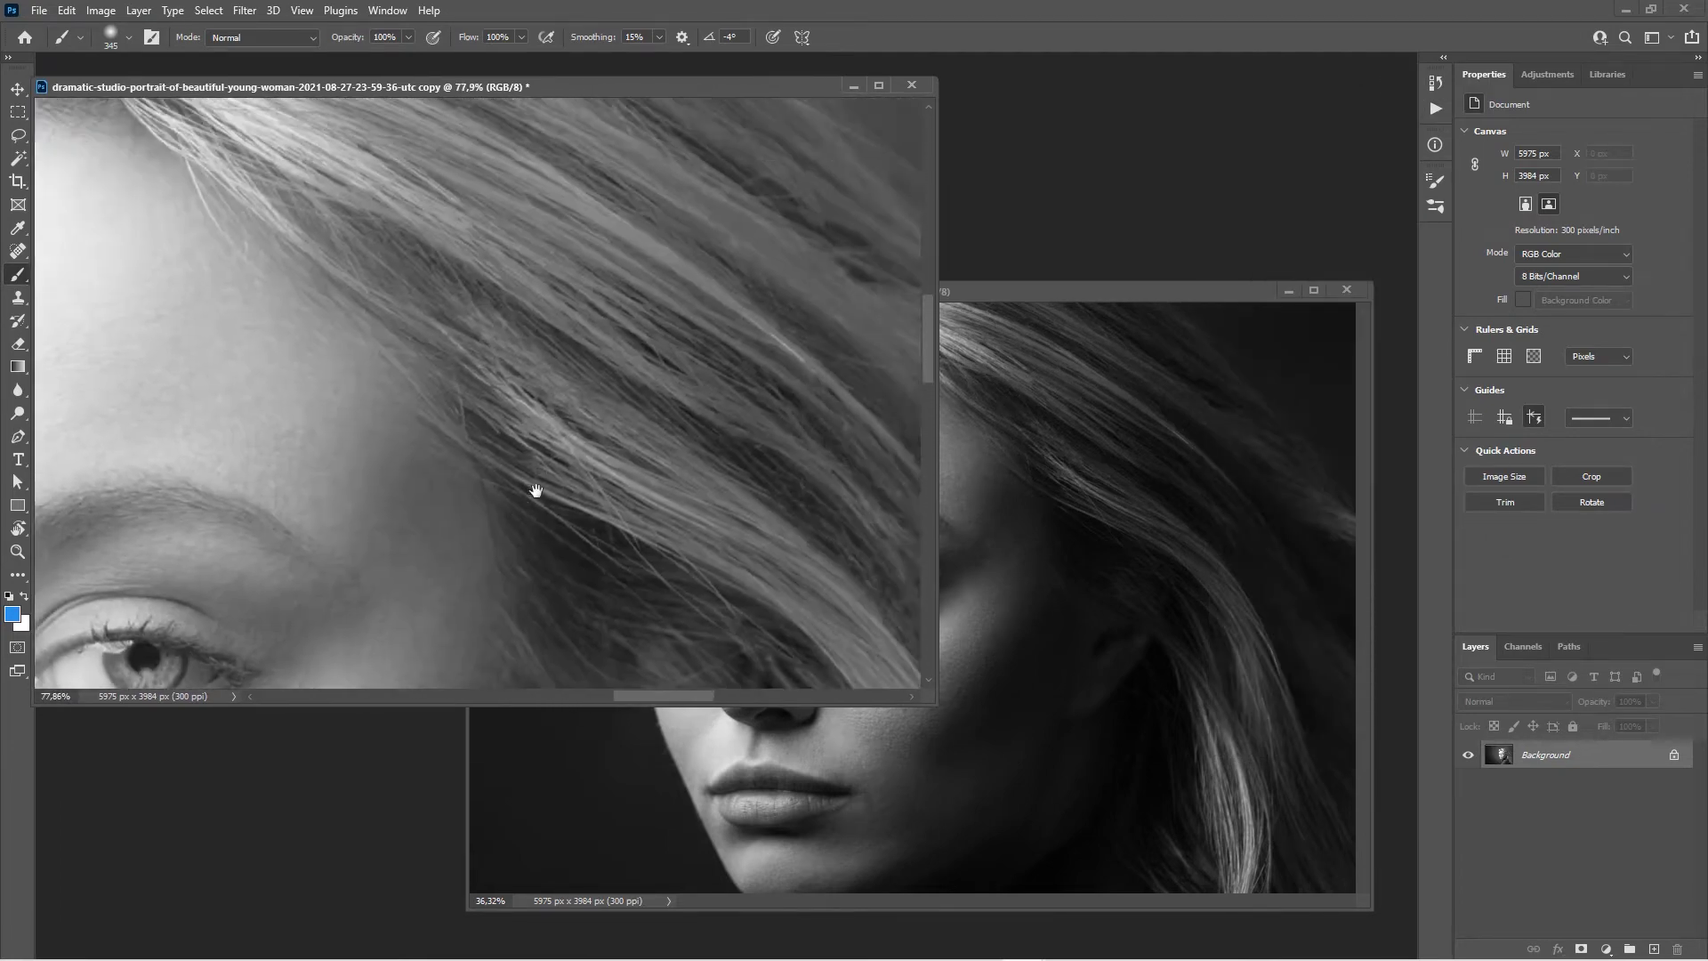
left_click_drag(536, 490, 489, 561)
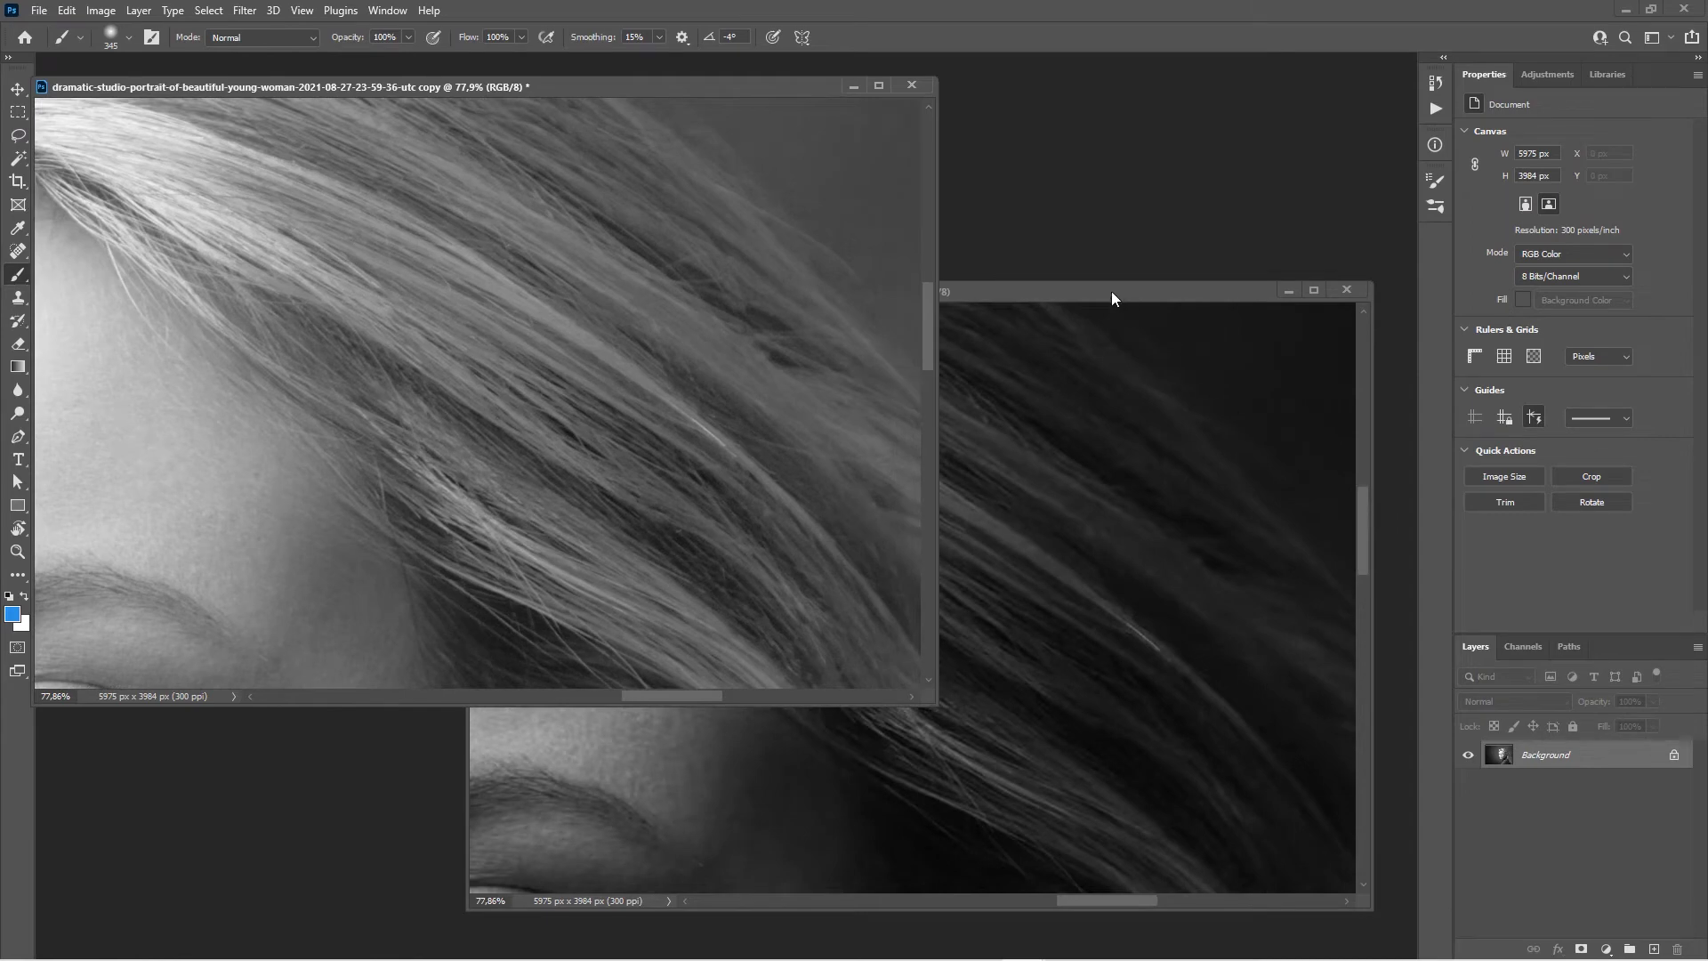
Step: Reposition the original window and zoom out so the whole portrait shows at about 22.9%
left_click(1112, 291)
left_click_drag(1095, 291, 1125, 309)
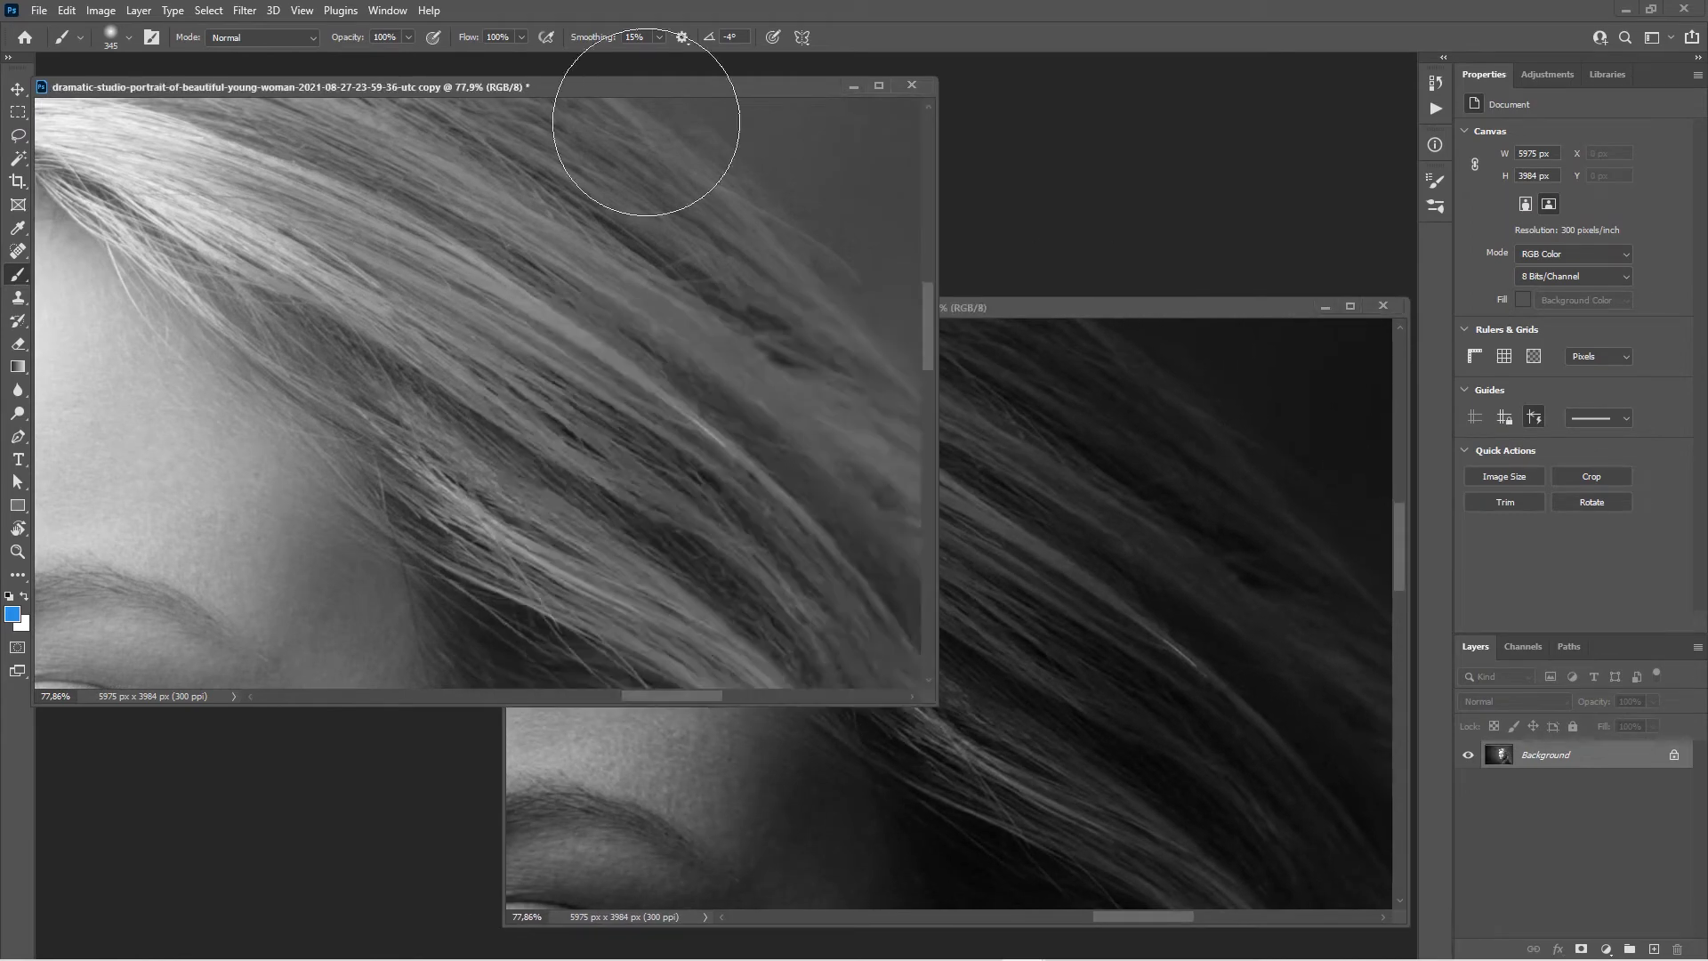
scroll(646, 122, "down", 10)
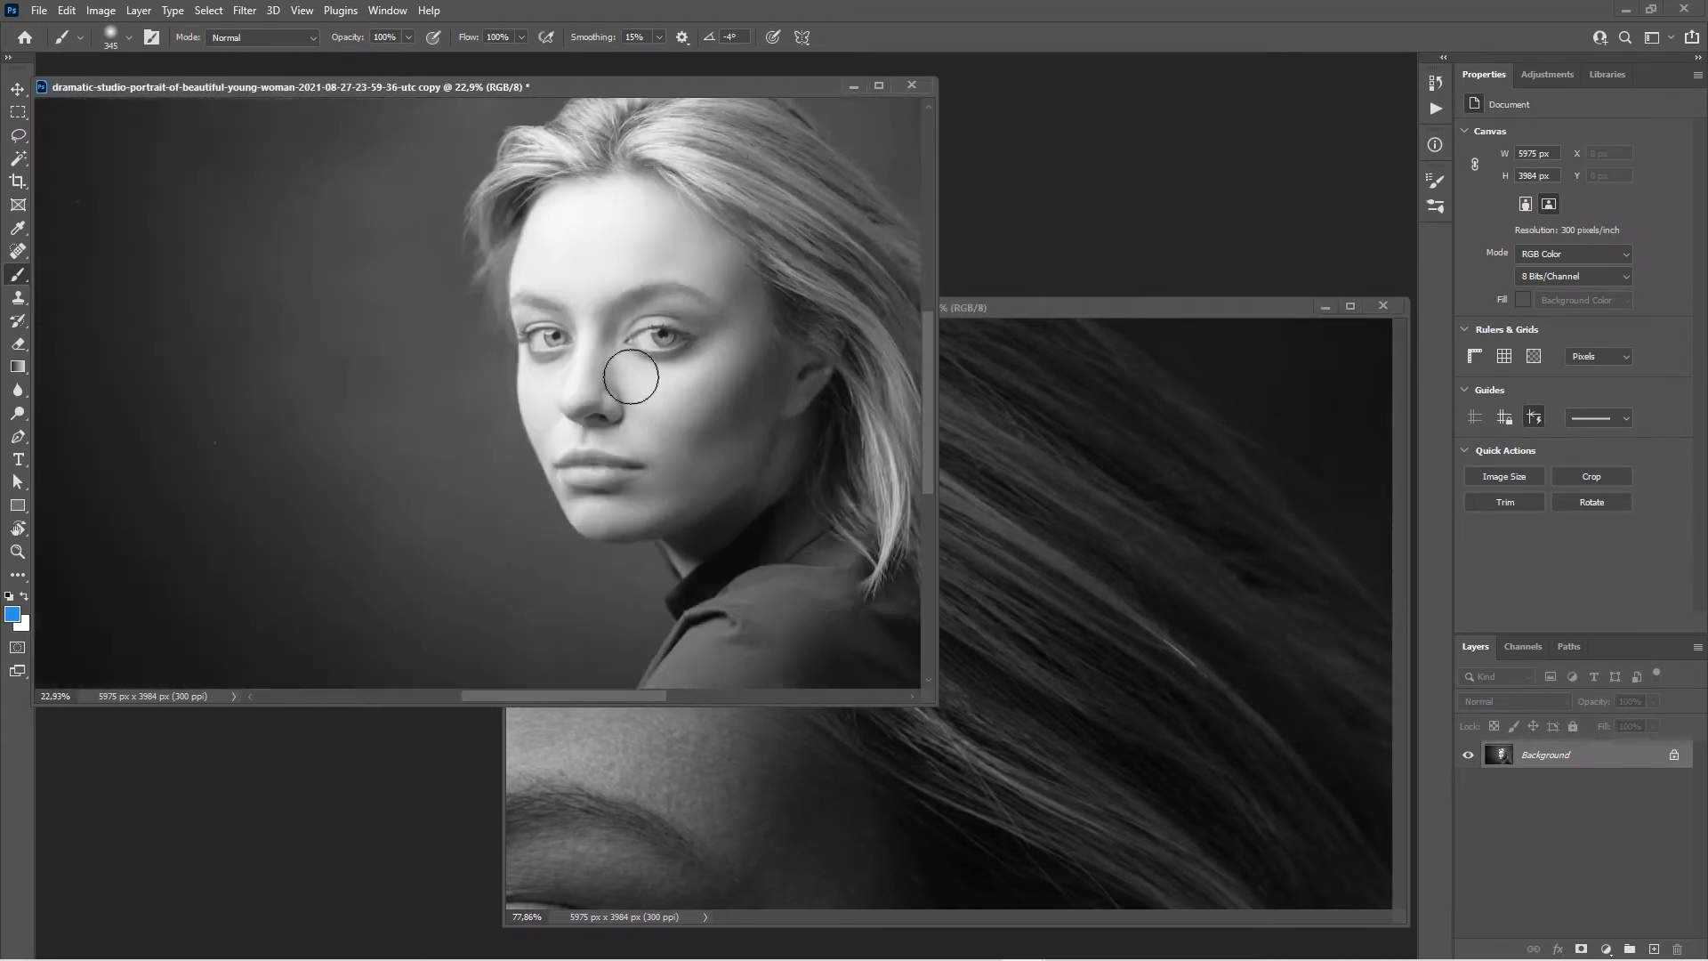
scroll(1063, 358, "down", 10)
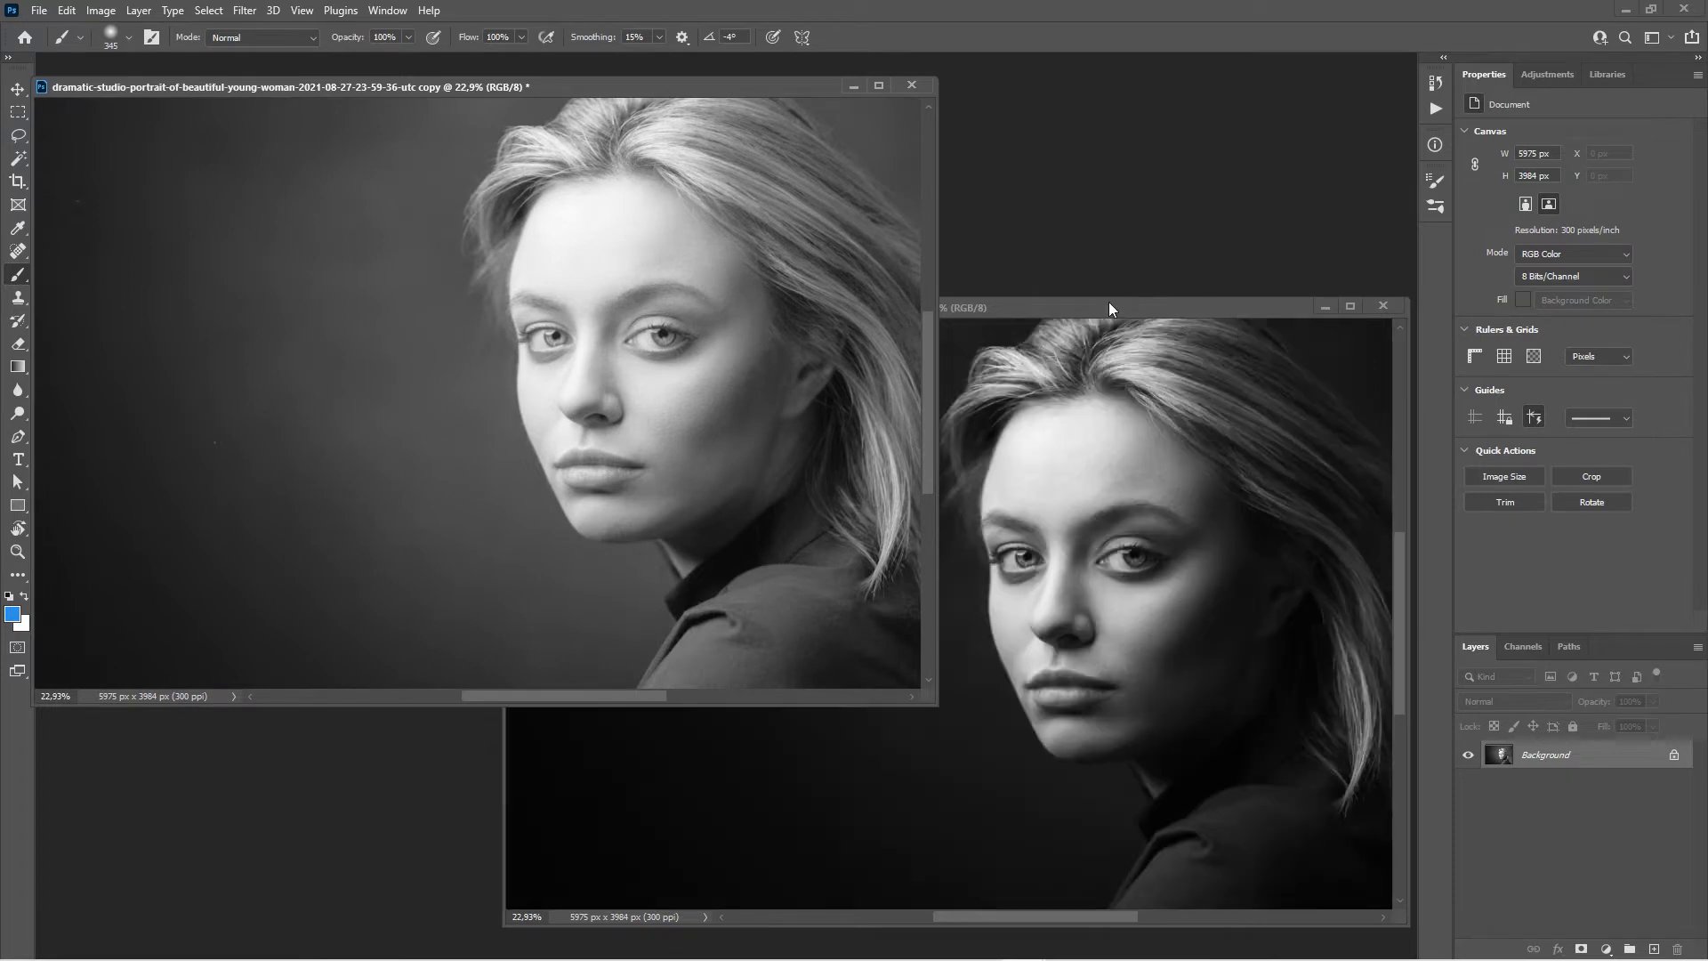
left_click_drag(1109, 304, 1047, 284)
left_click(742, 89)
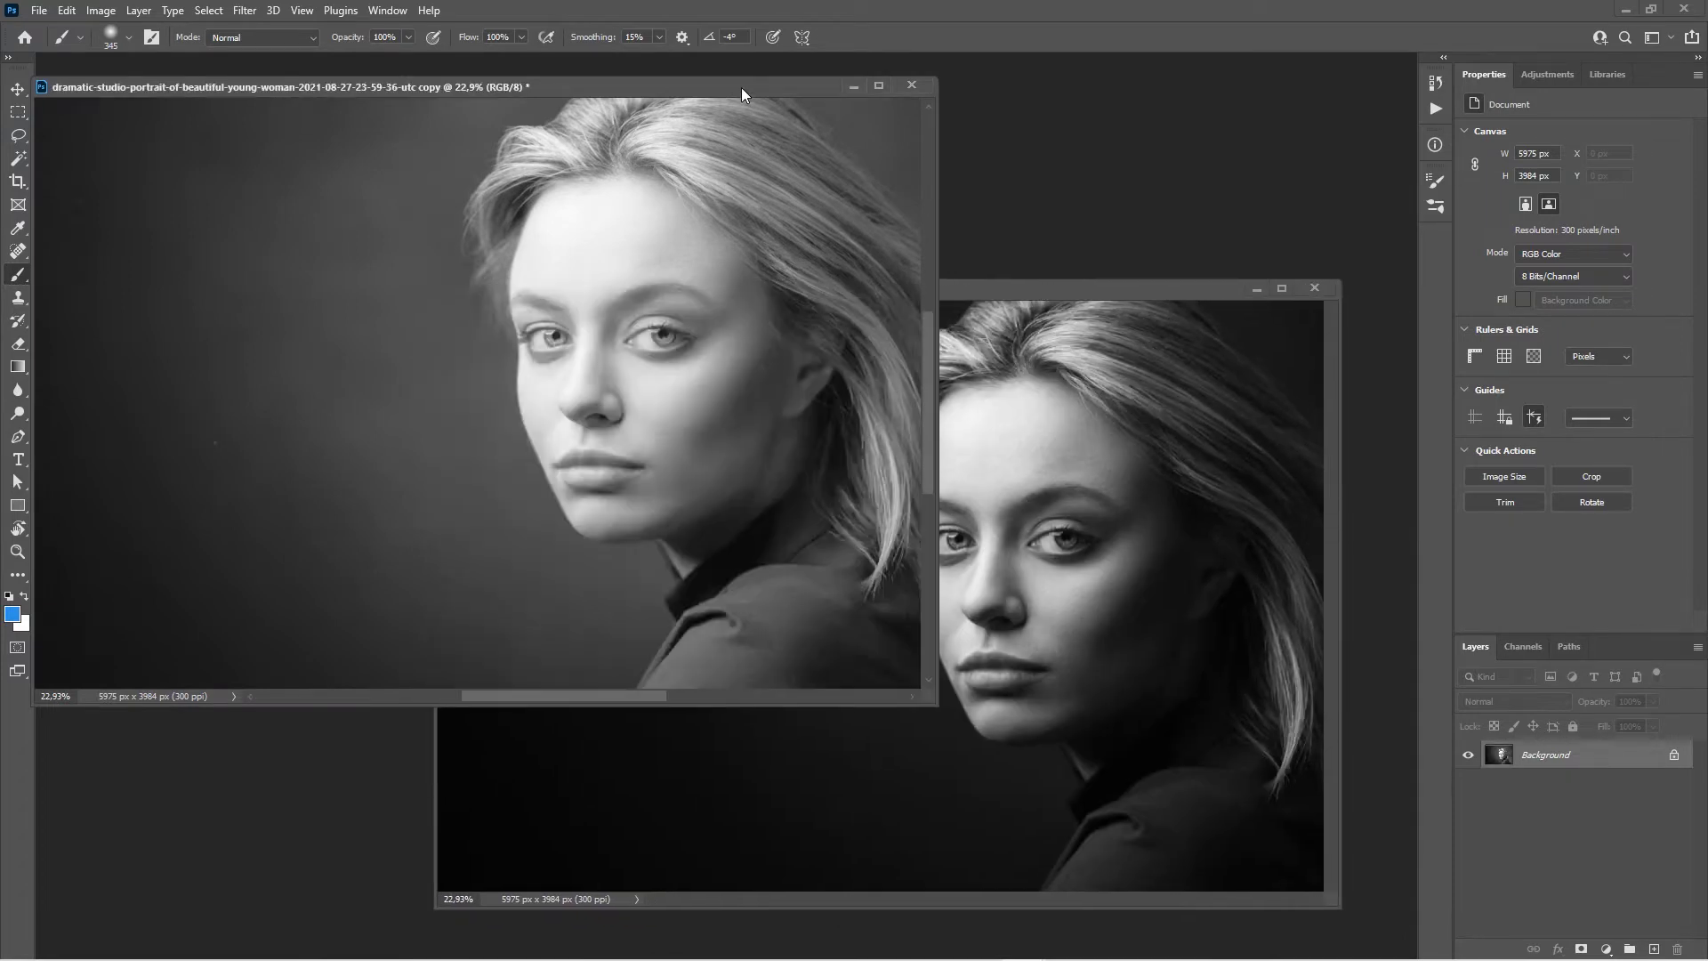
Step: Find Match All under Window in Keyboard Shortcuts and Menus, then cancel without changes
left_click(64, 11)
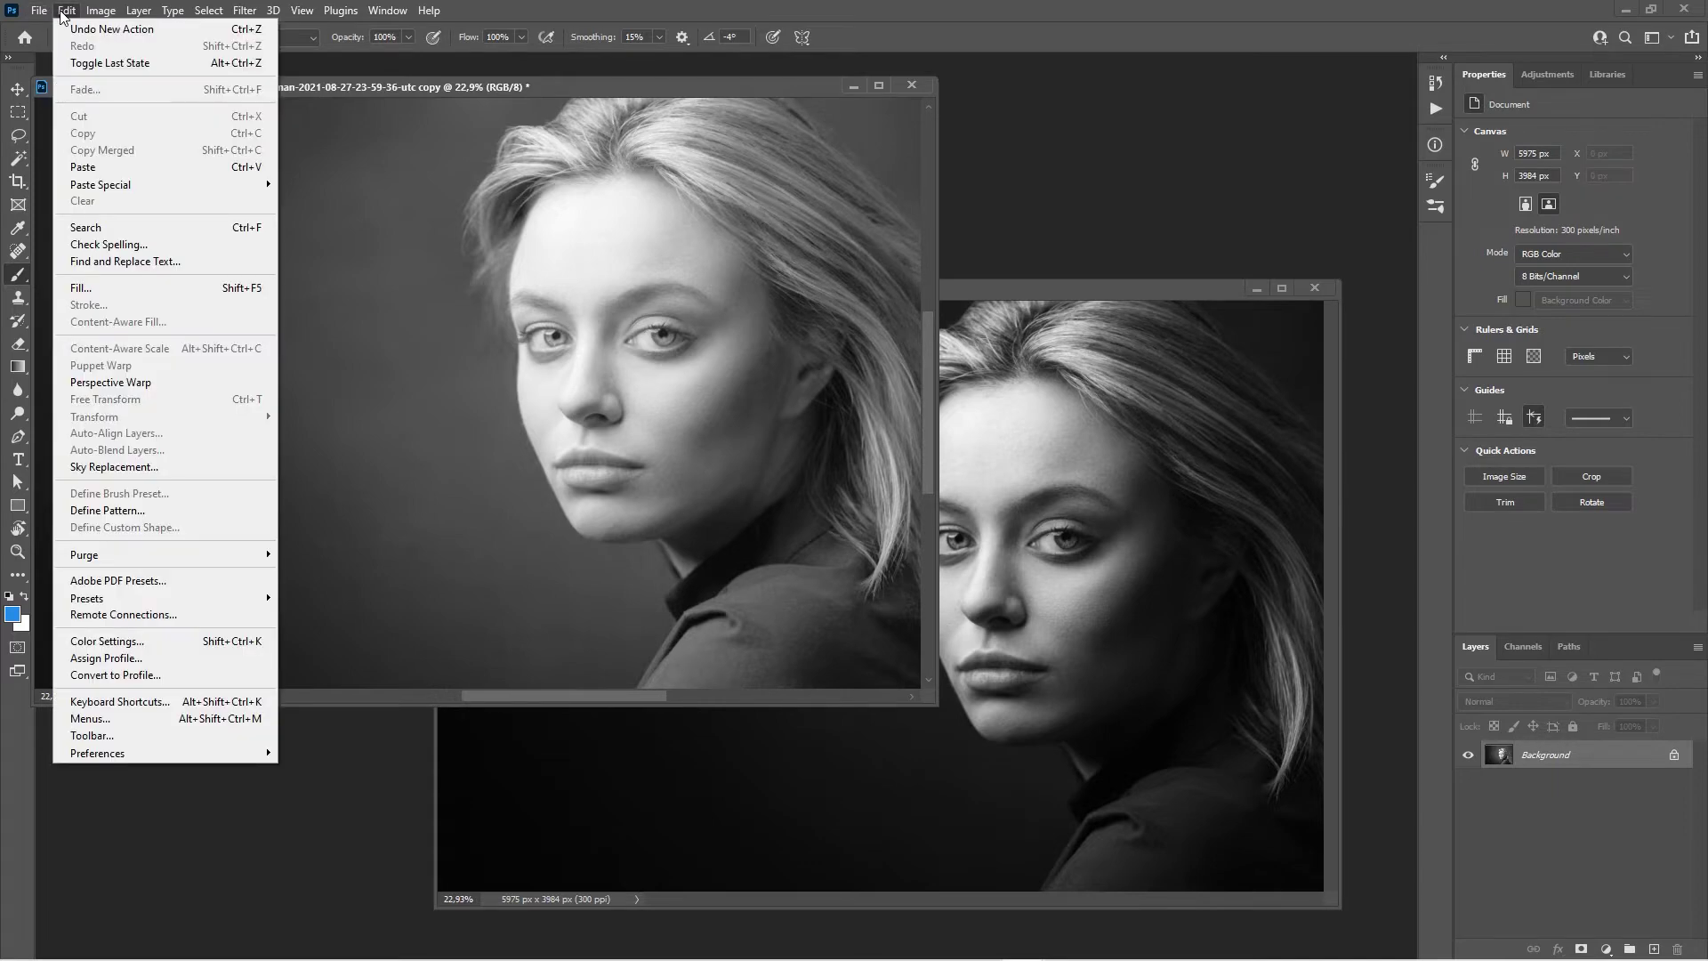
left_click(160, 699)
left_click(398, 506)
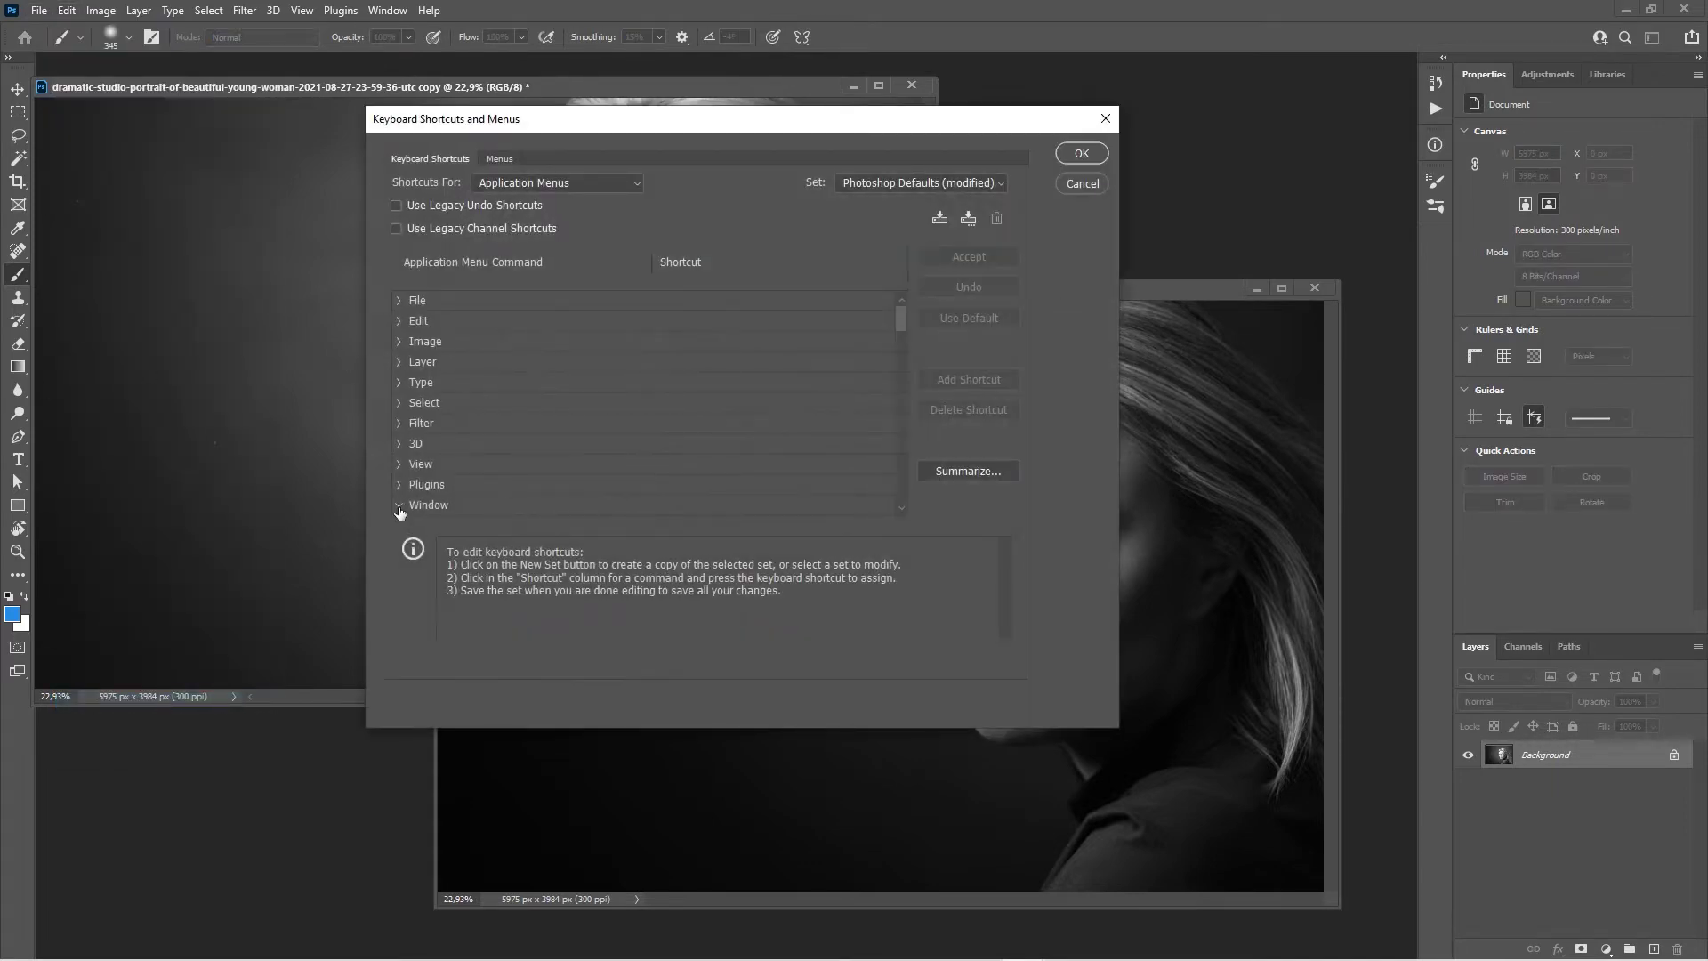
left_click_drag(903, 327, 905, 377)
left_click(510, 426)
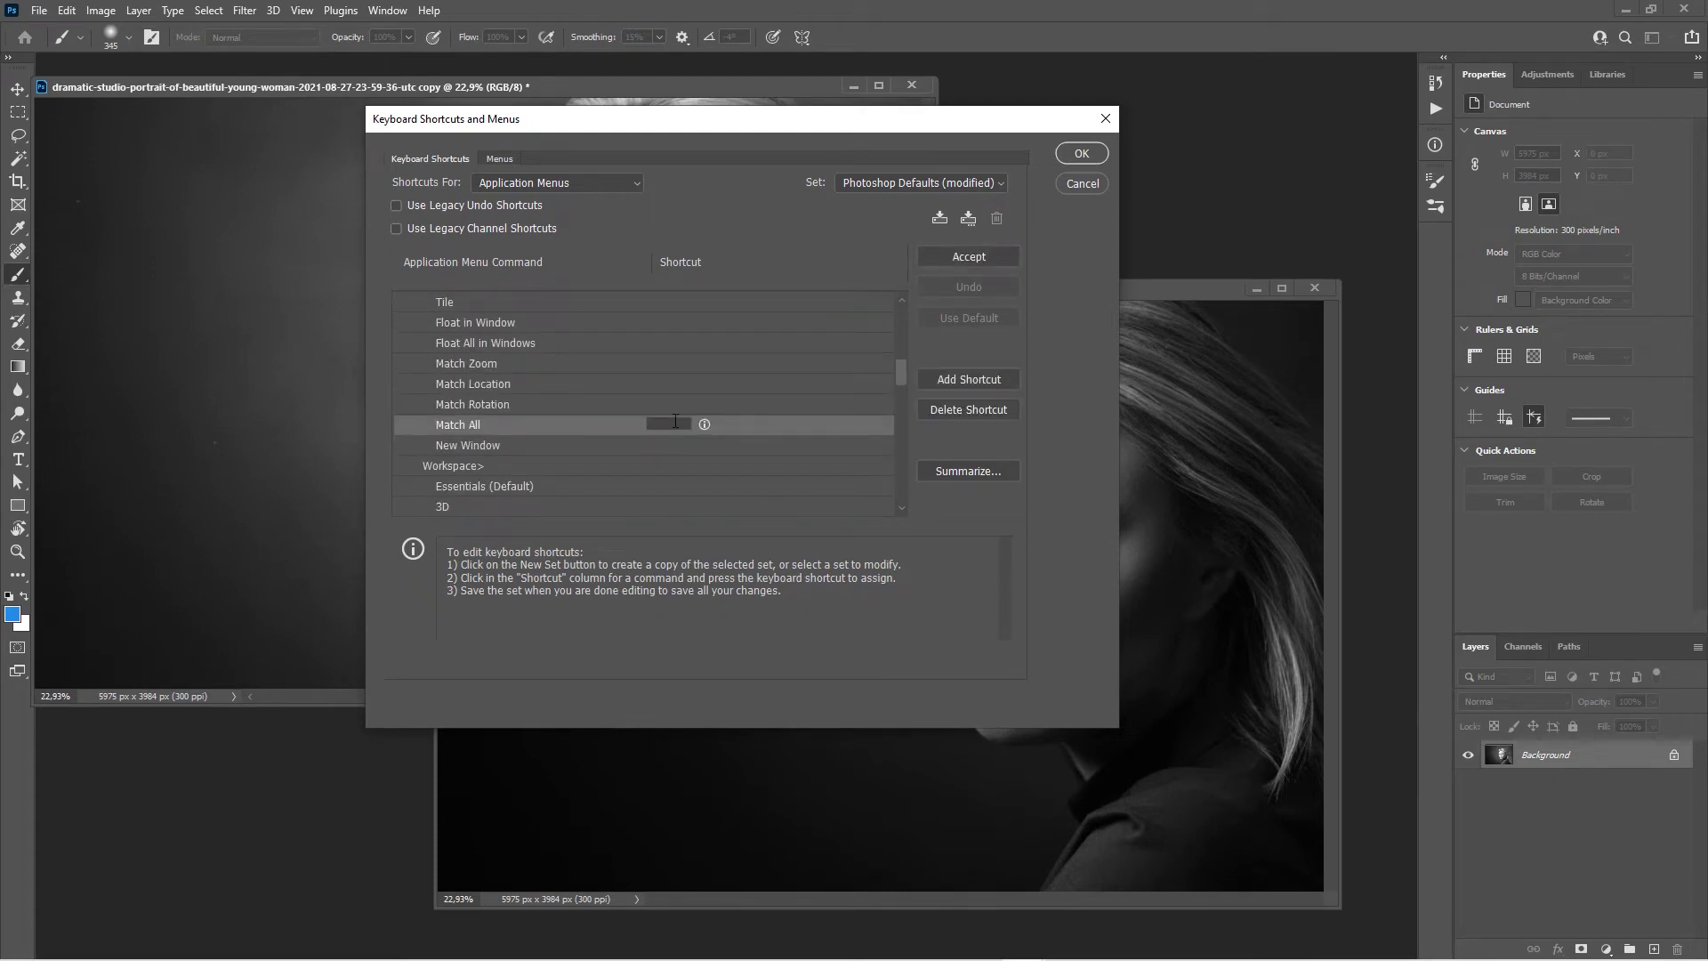
left_click(1089, 185)
Step: Zoom the jpg portrait to 85.1% on the eye and add an empty Layer 1
left_click(1052, 288)
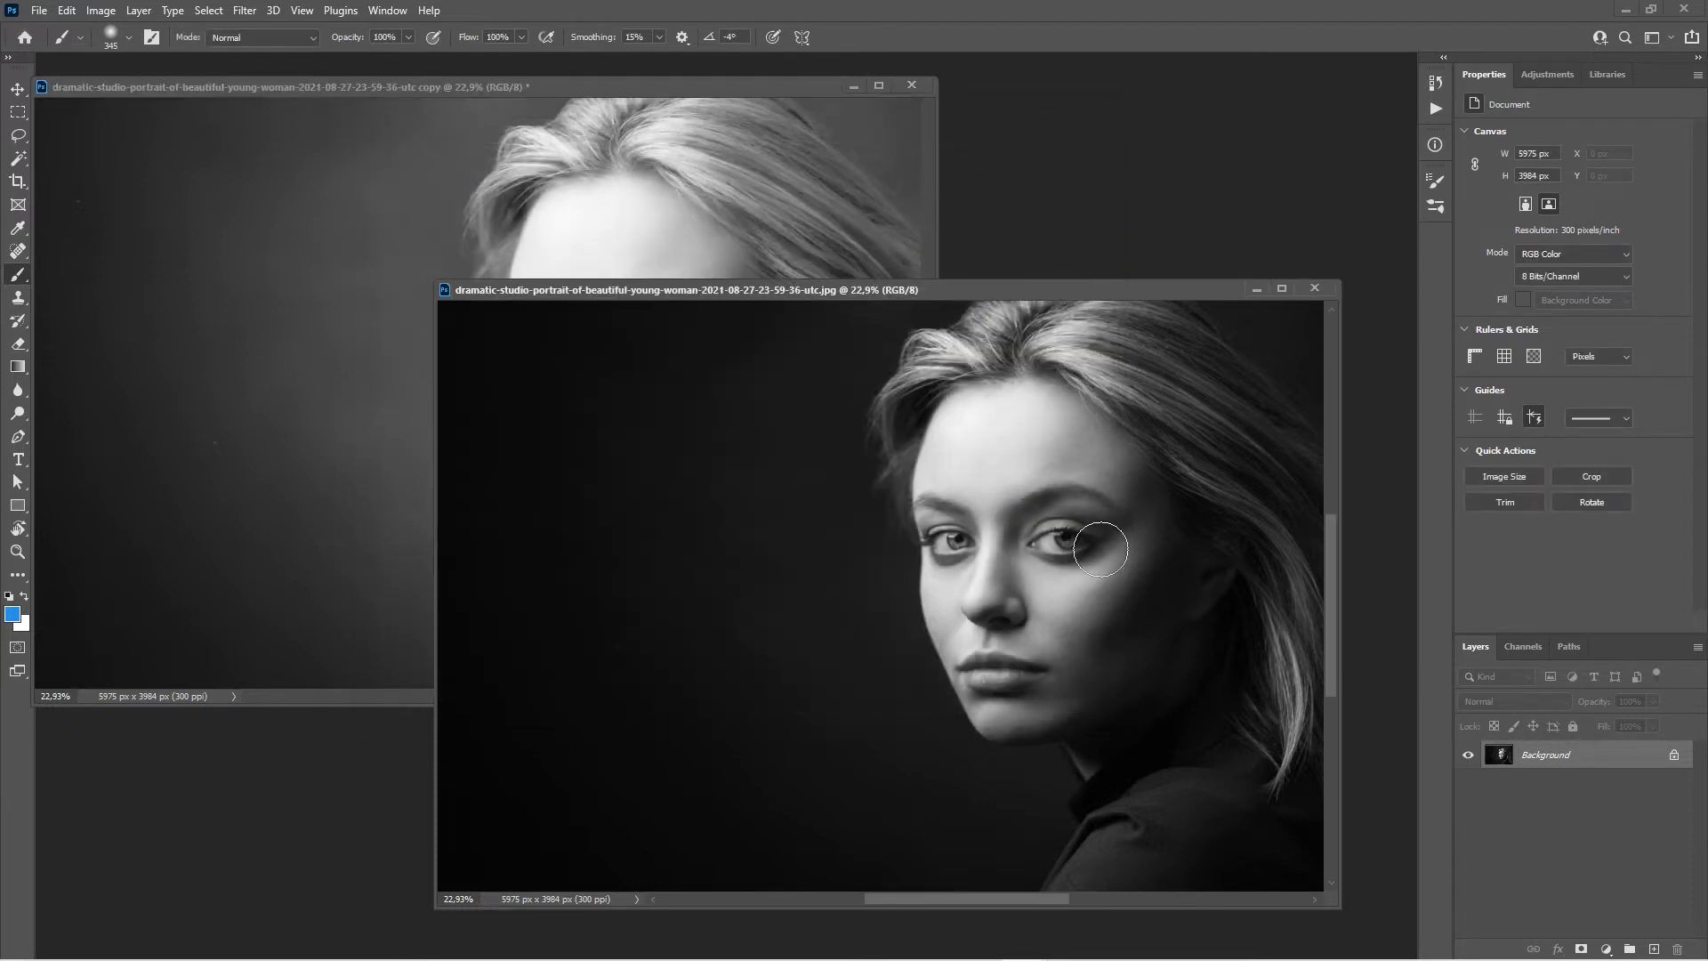
scroll(1027, 570, "up", 7)
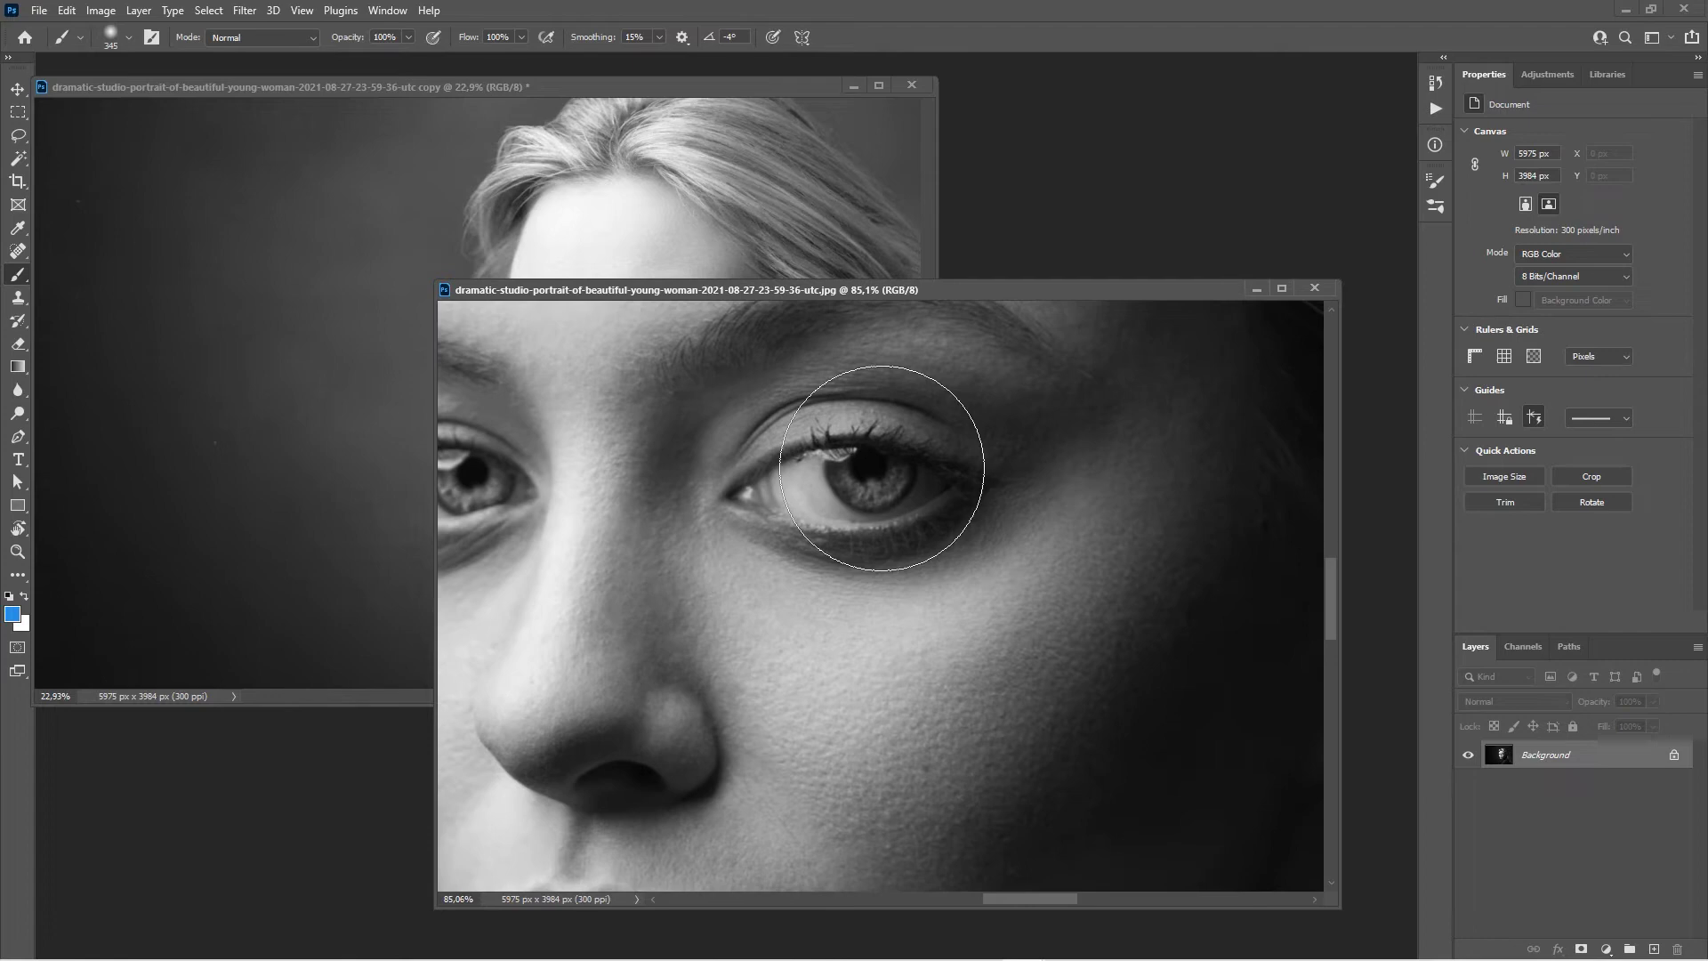
left_click(1653, 948)
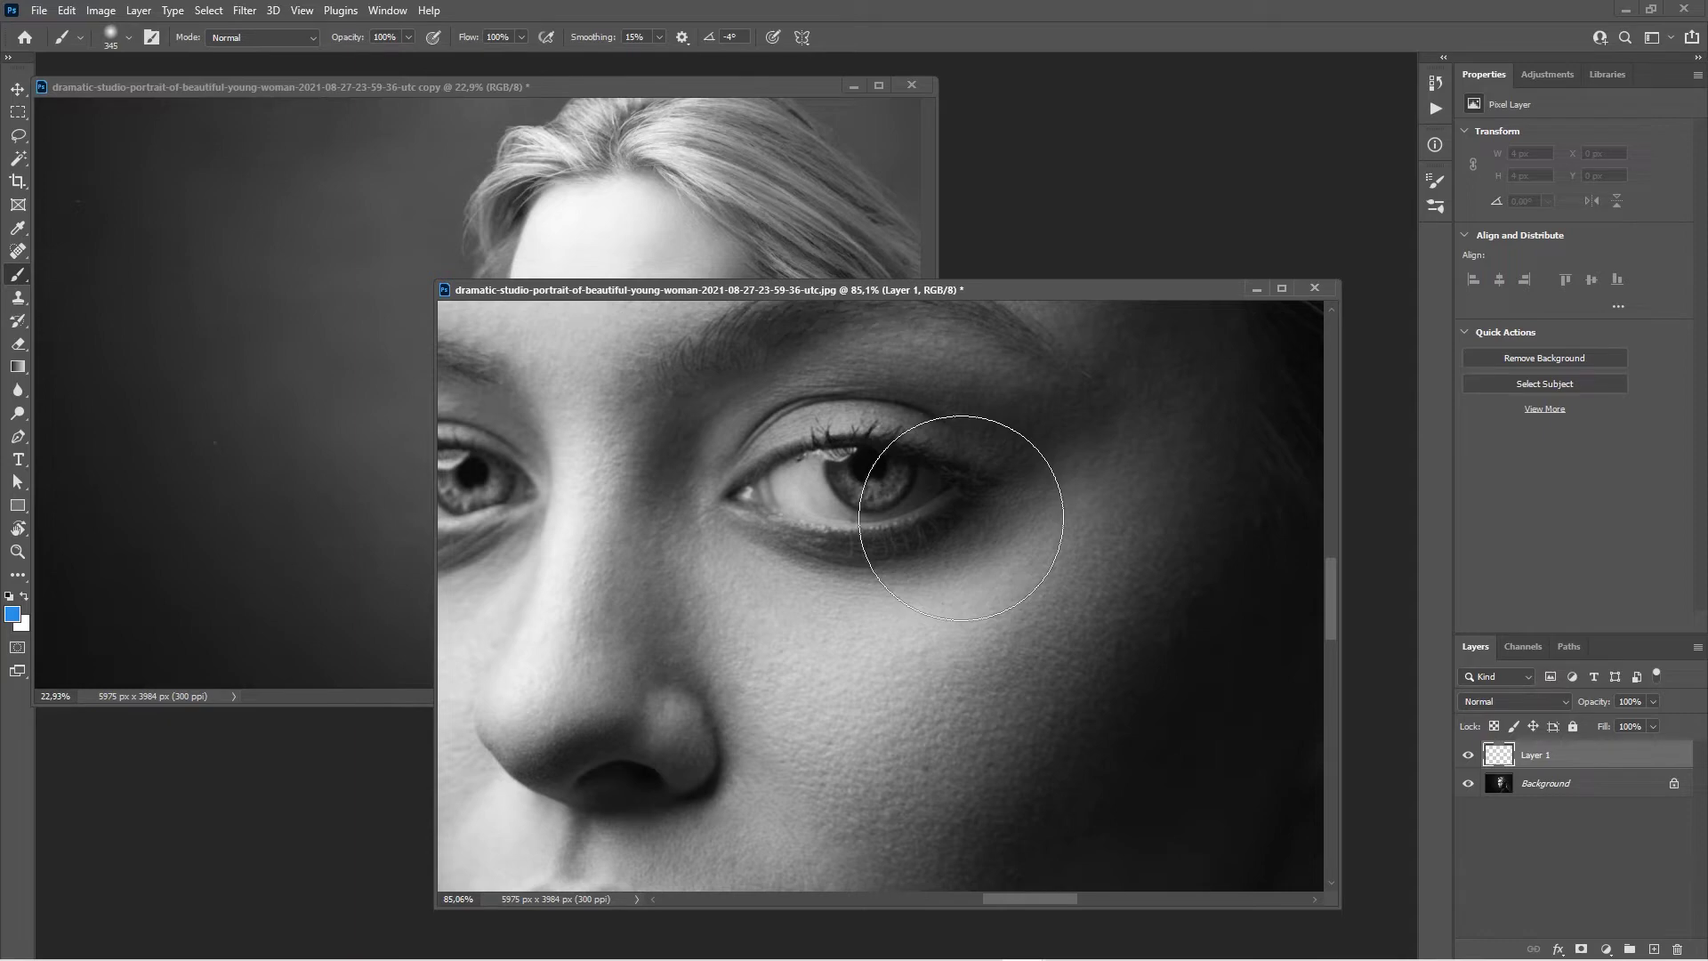
Step: Reopen the Actions panel and bring up its panel menu options
left_click(1435, 108)
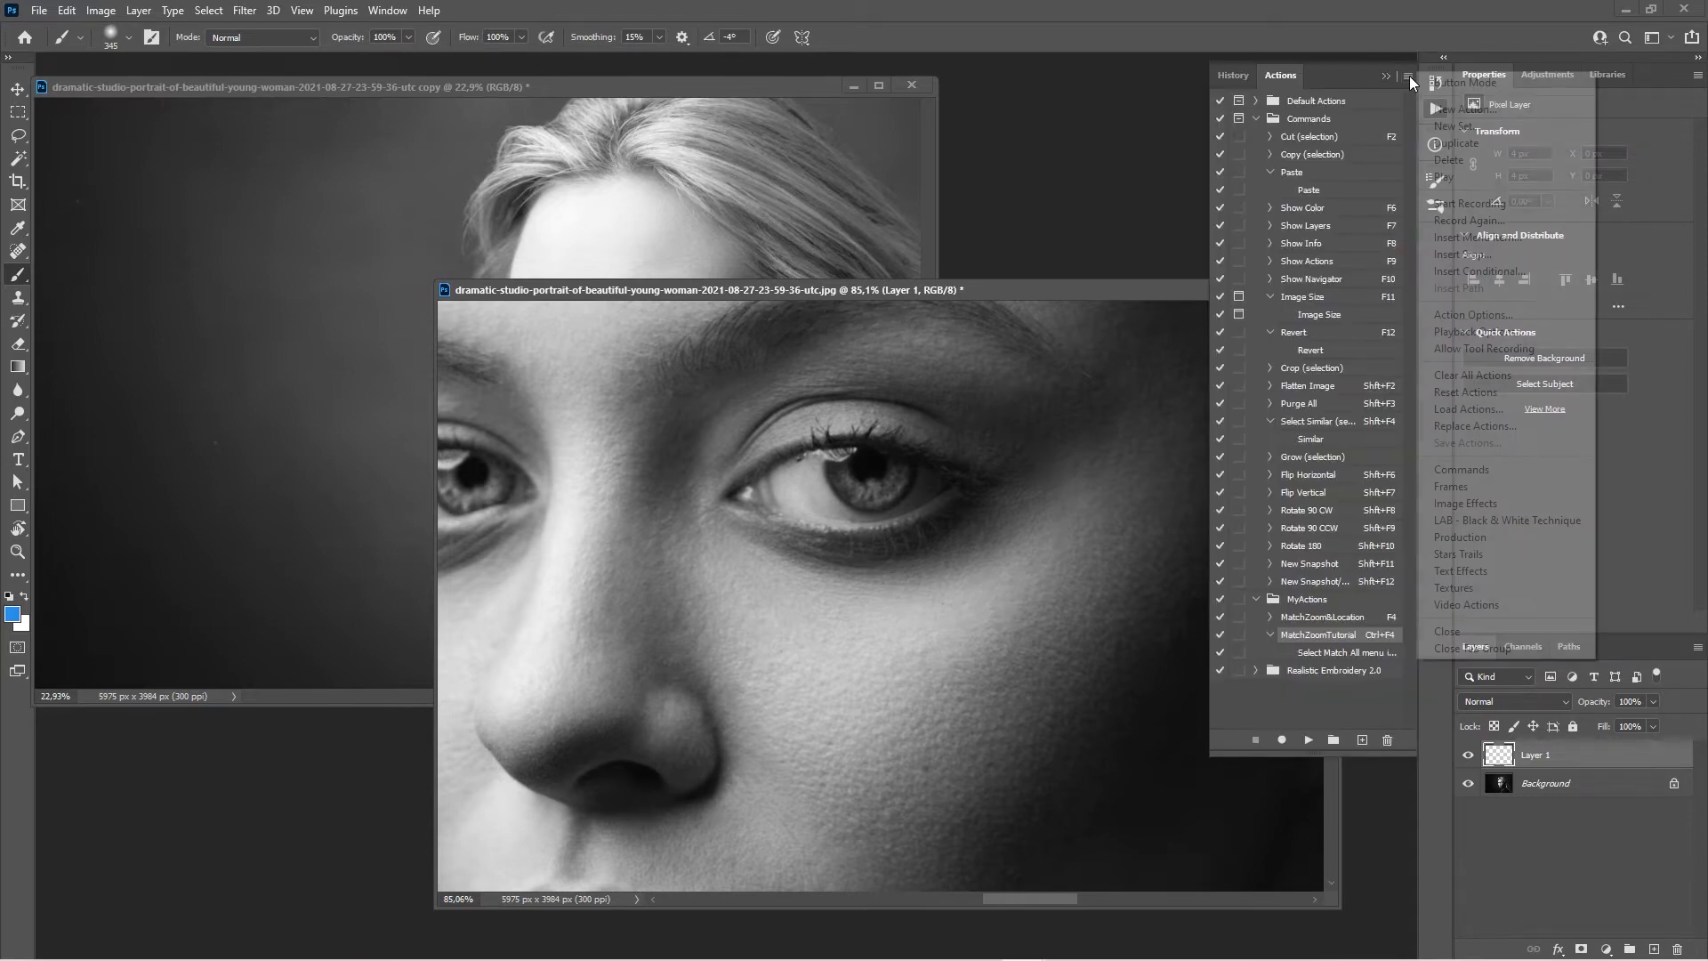
left_click(1408, 76)
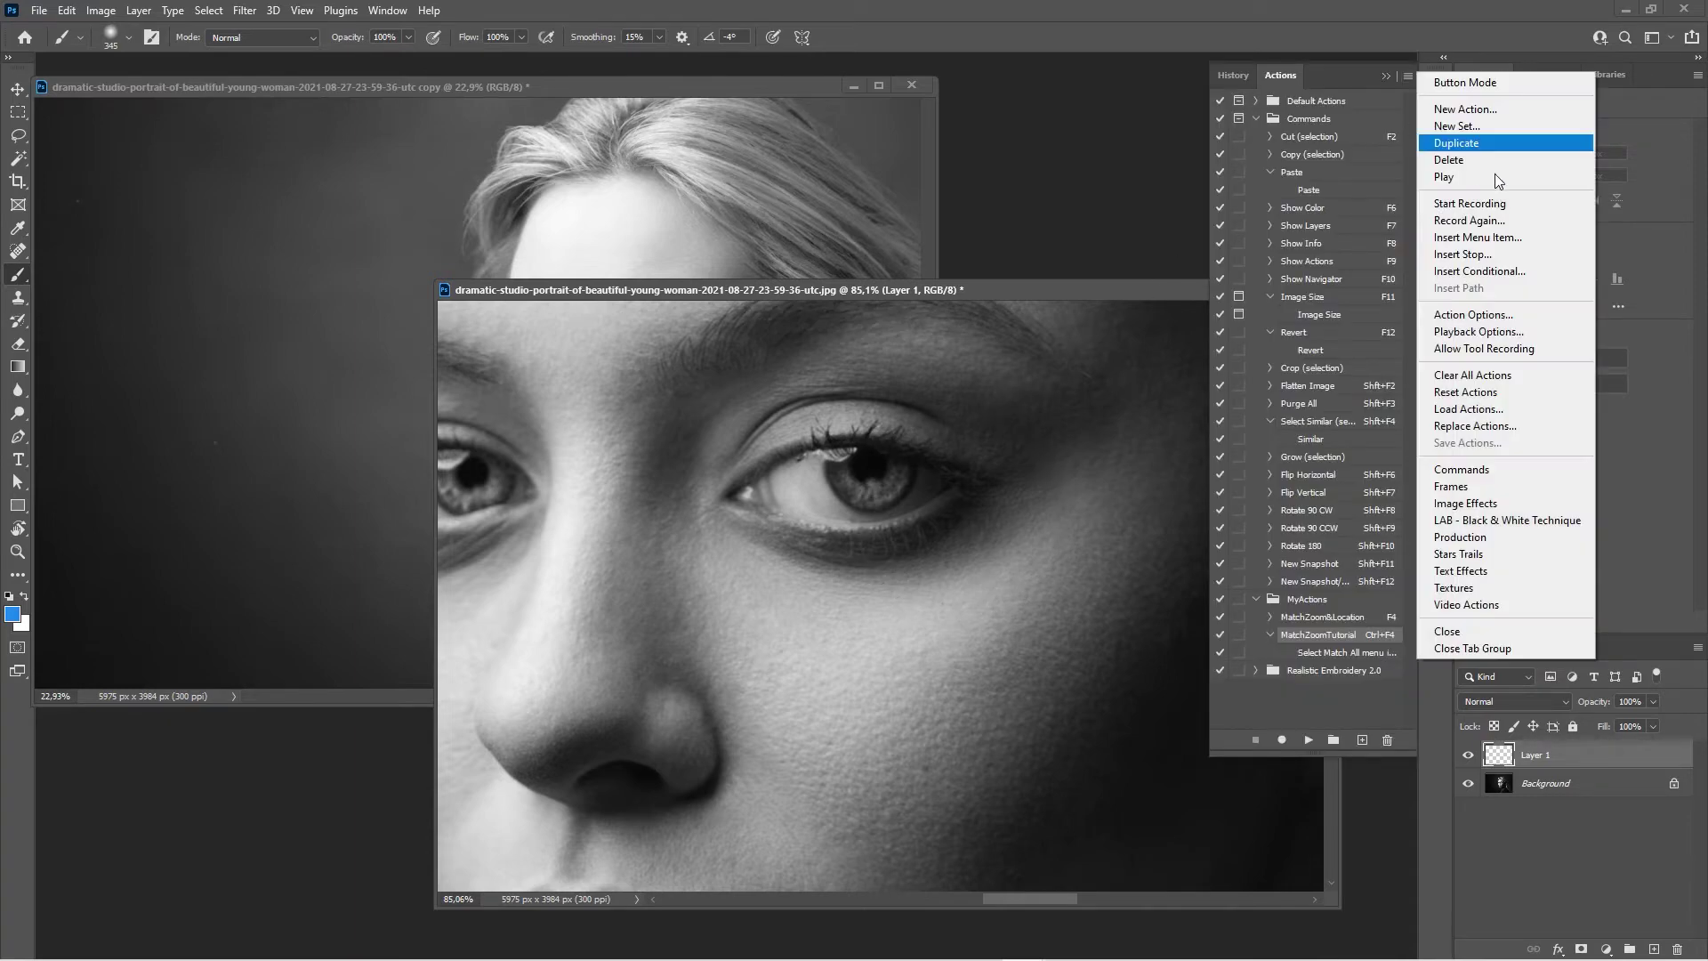
left_click(1385, 76)
left_click(1385, 77)
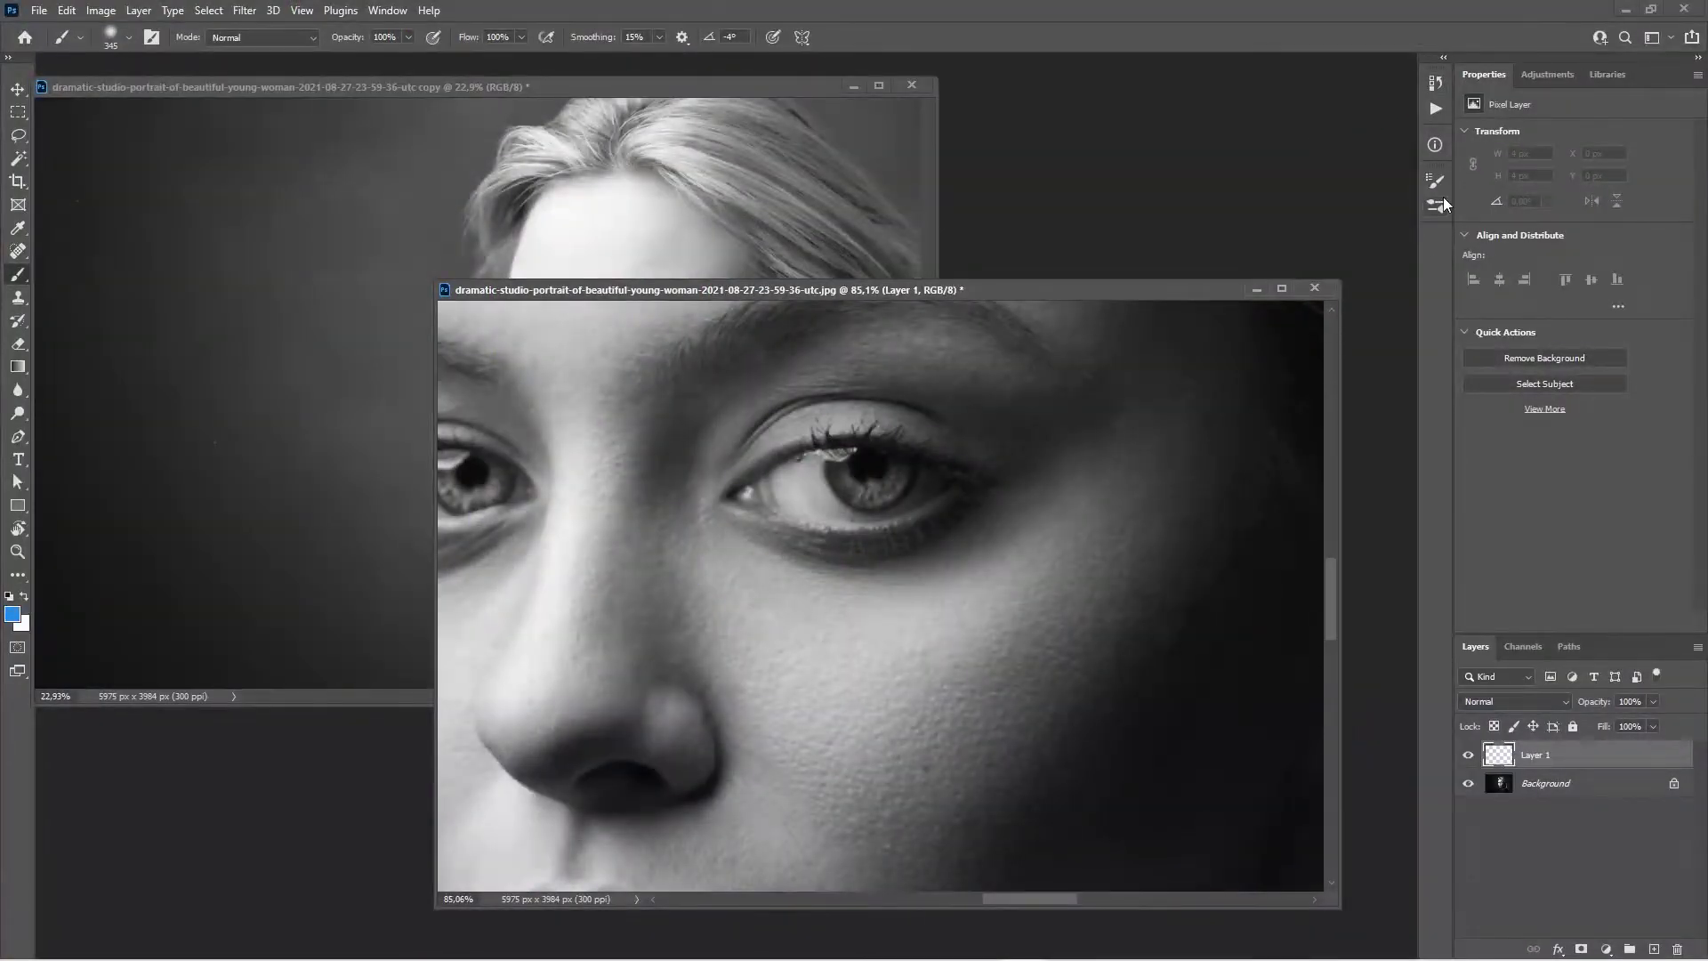
left_click(1437, 108)
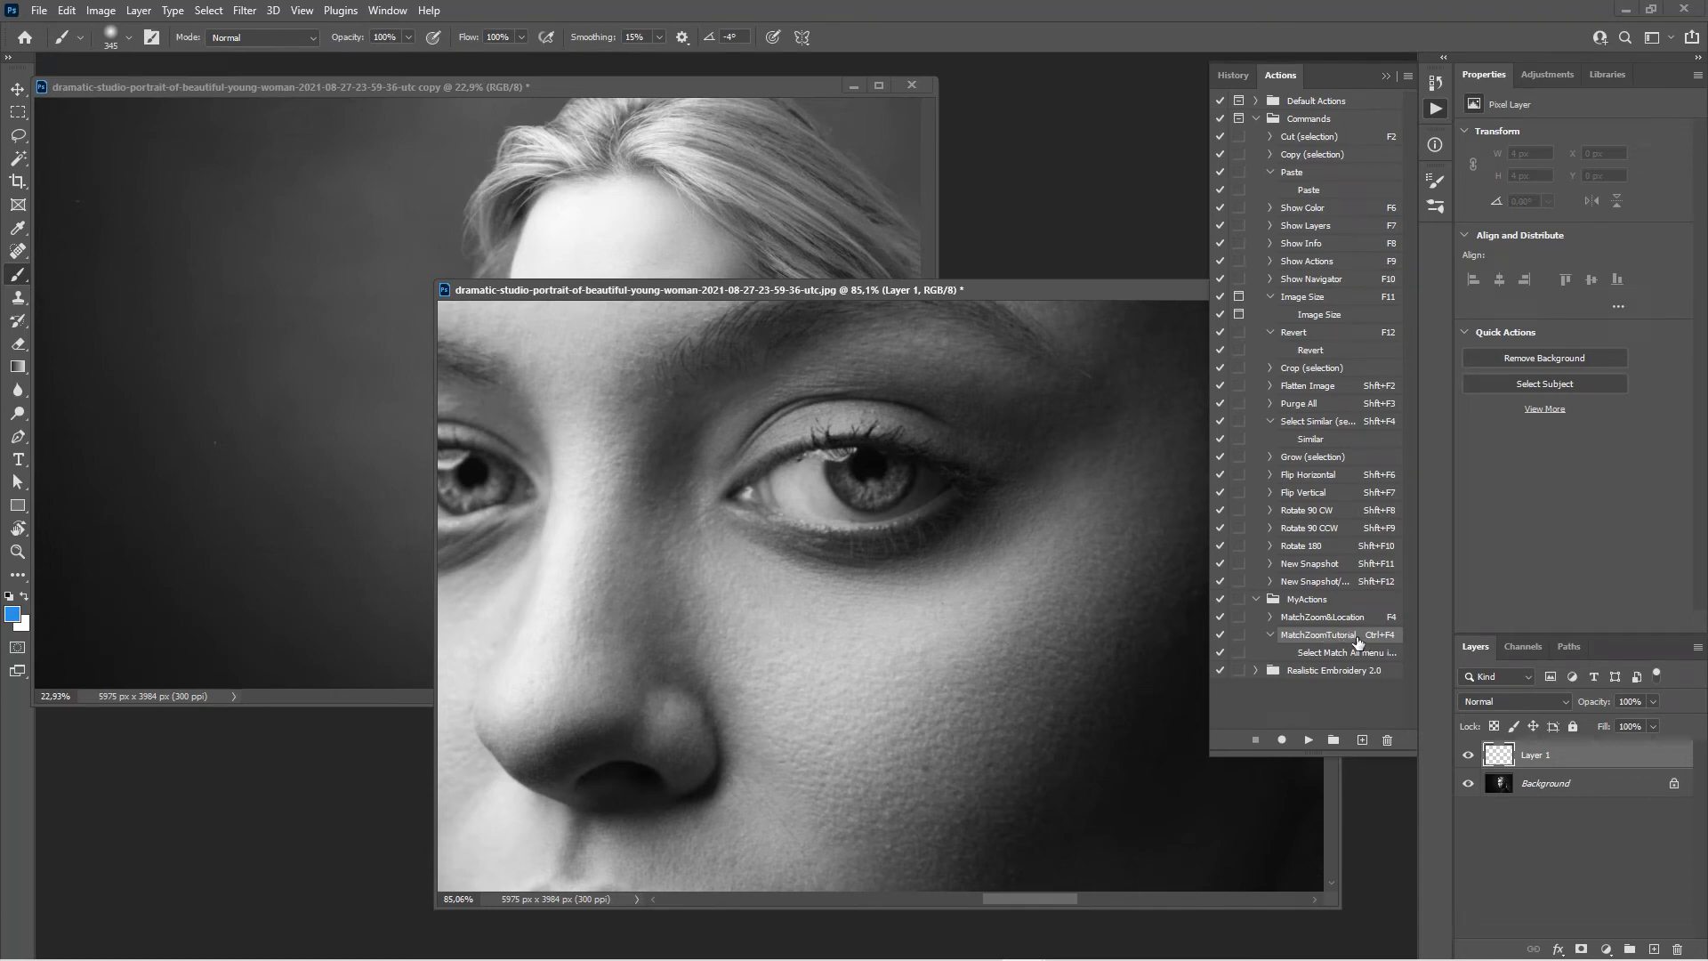
Step: Review MatchZoomTutorial's Action Options, keeping Control+F4, then move the .jpg window up and left
left_click(1407, 77)
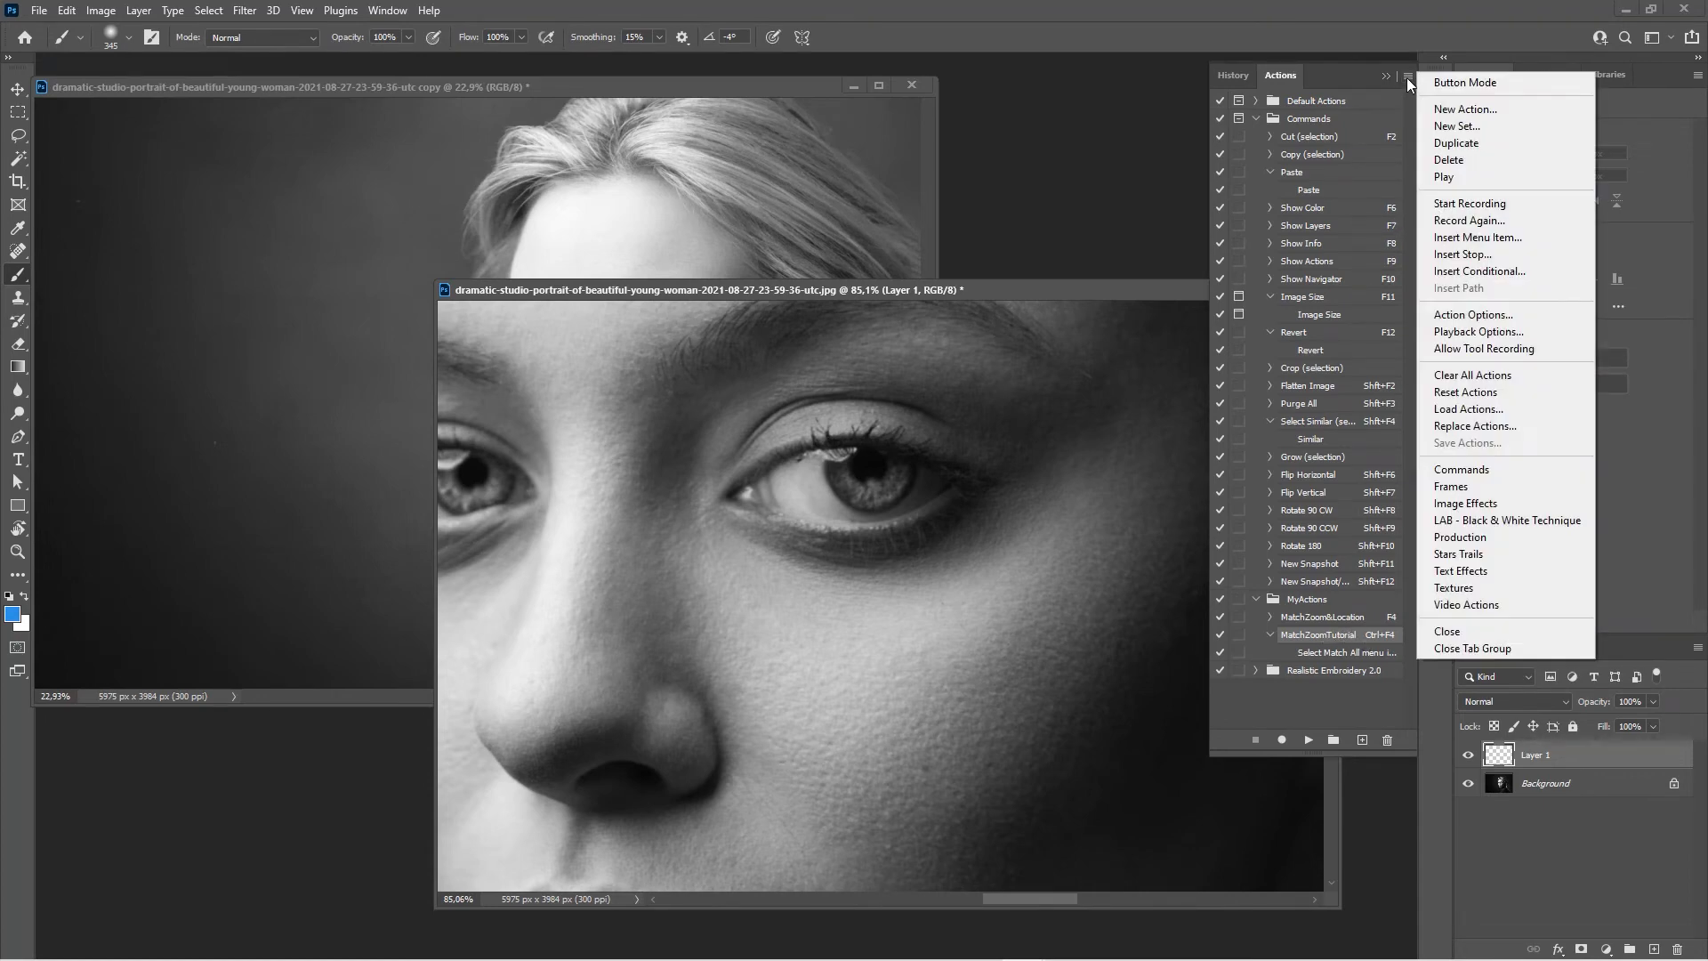
left_click(1474, 314)
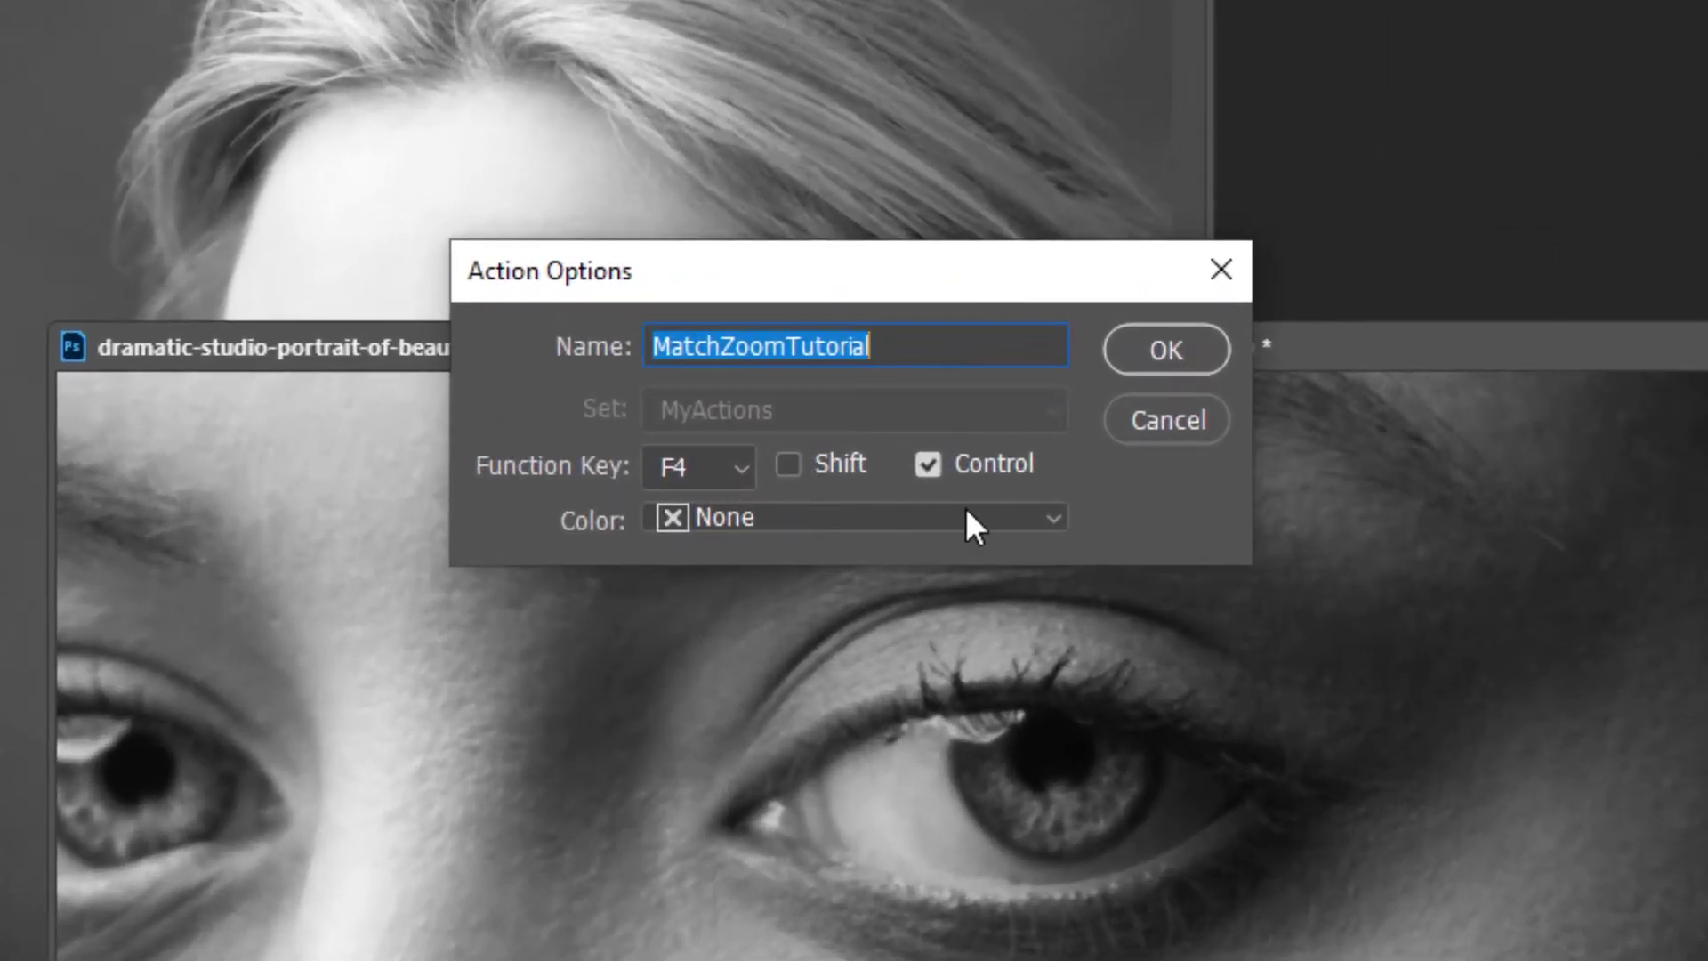
left_click(744, 457)
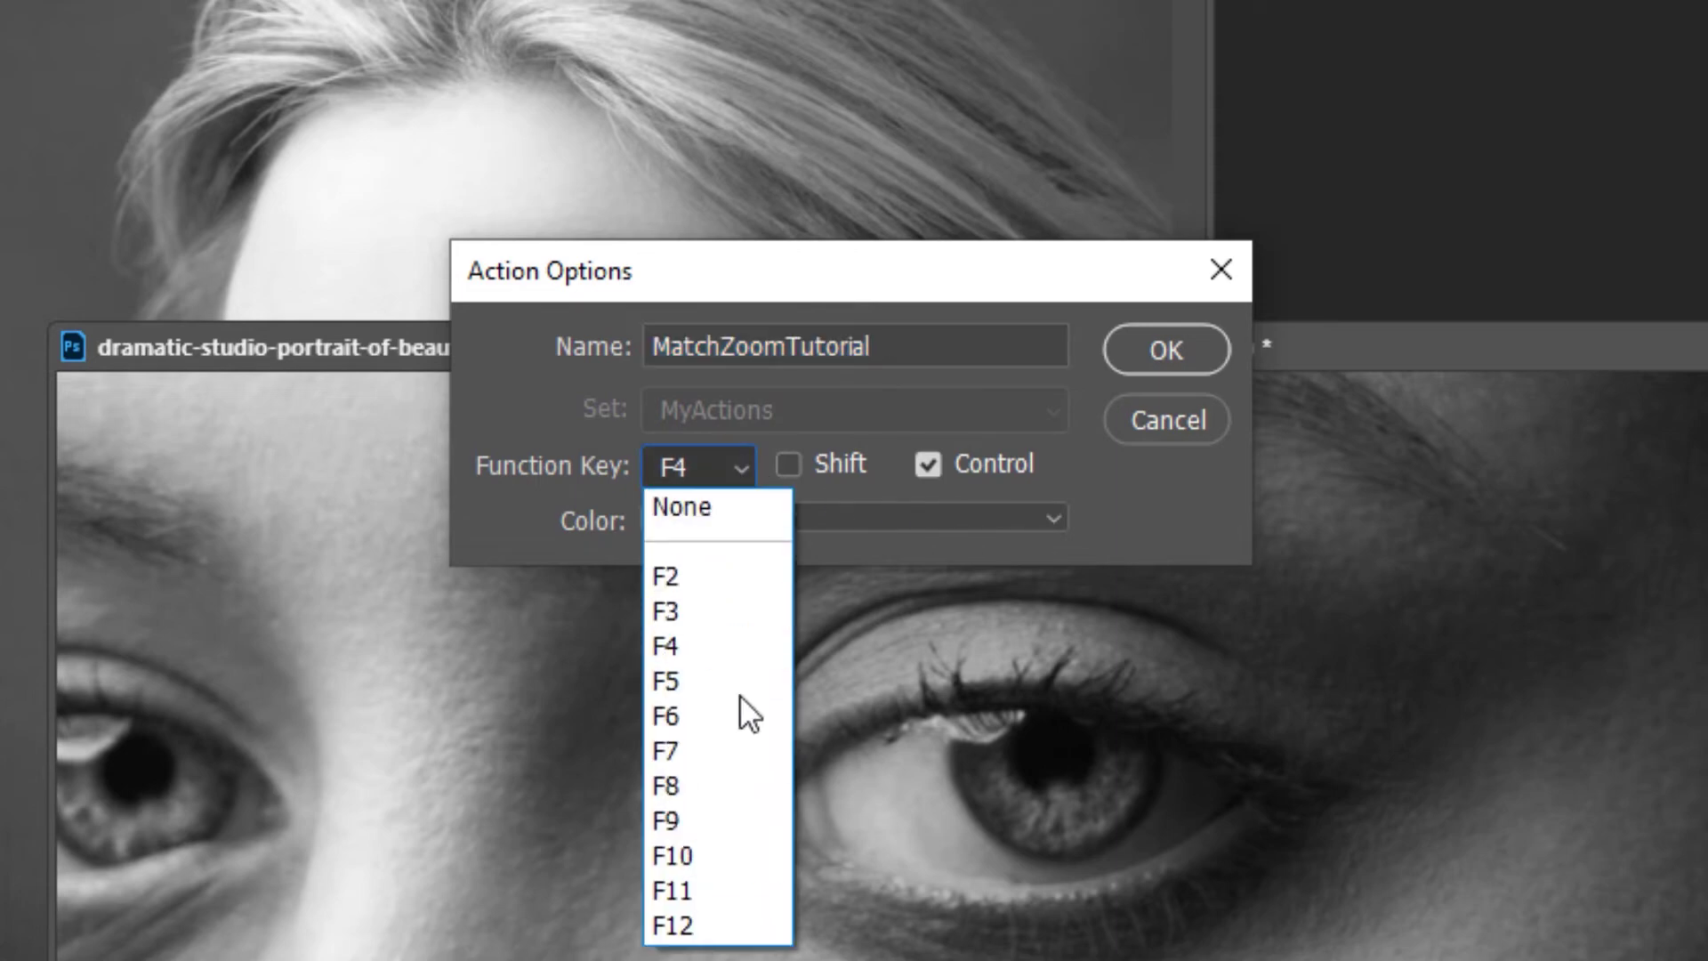
left_click(745, 466)
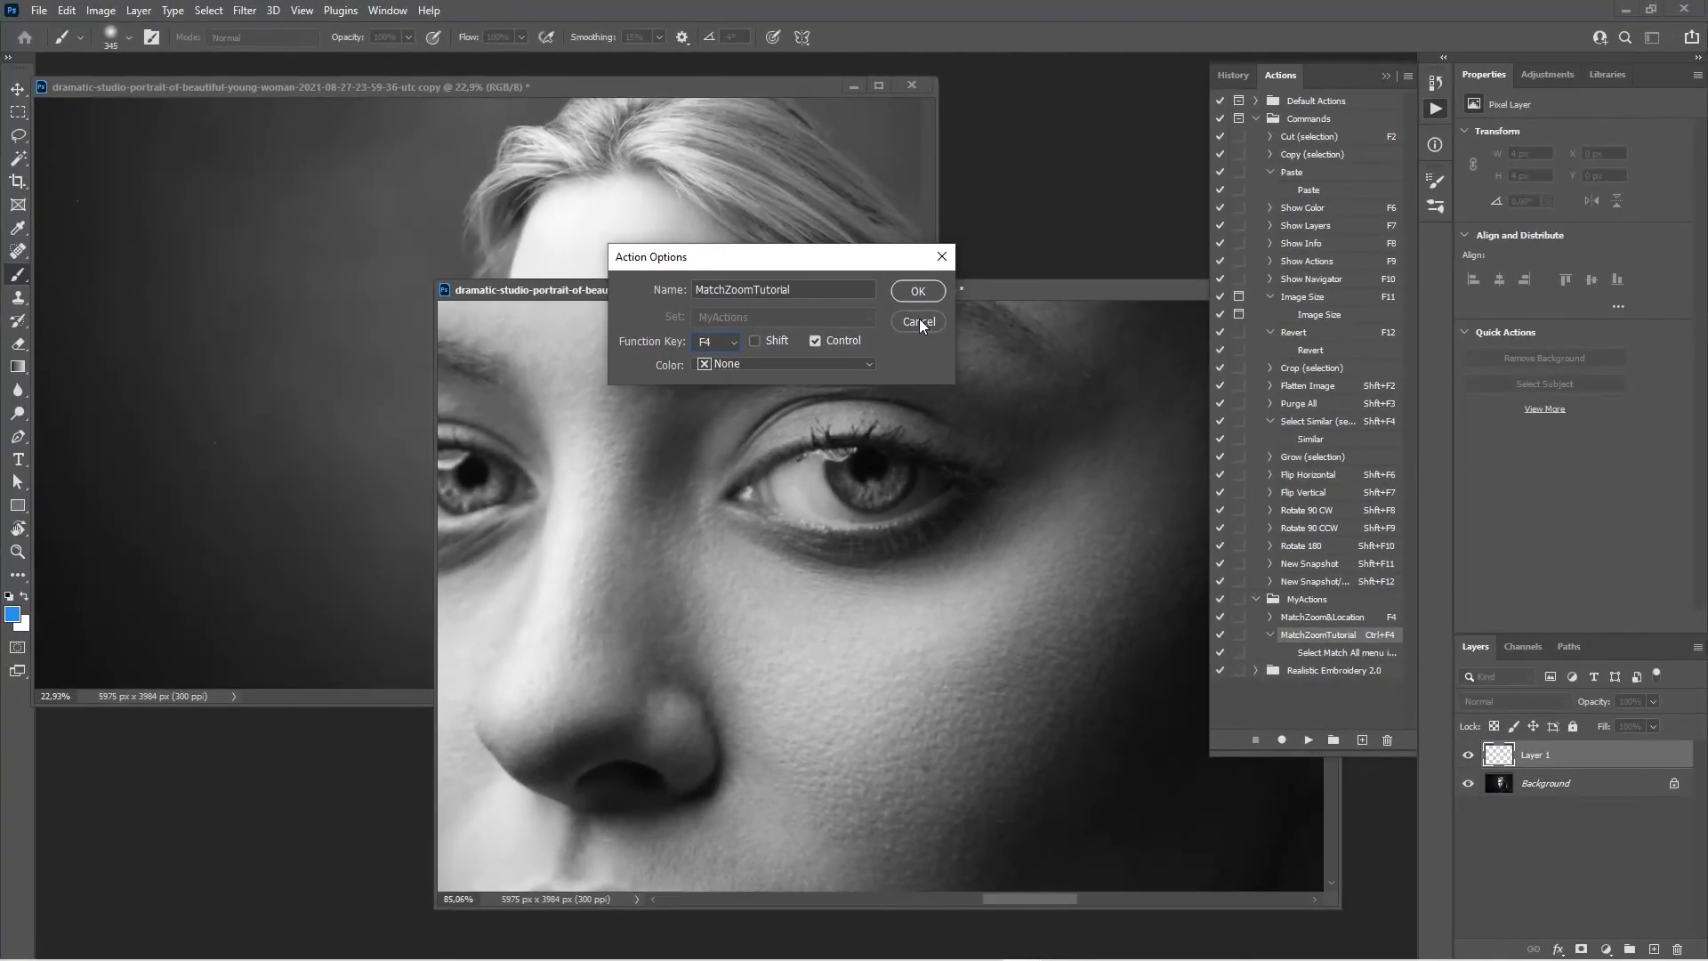
left_click(920, 321)
left_click_drag(1094, 285, 995, 263)
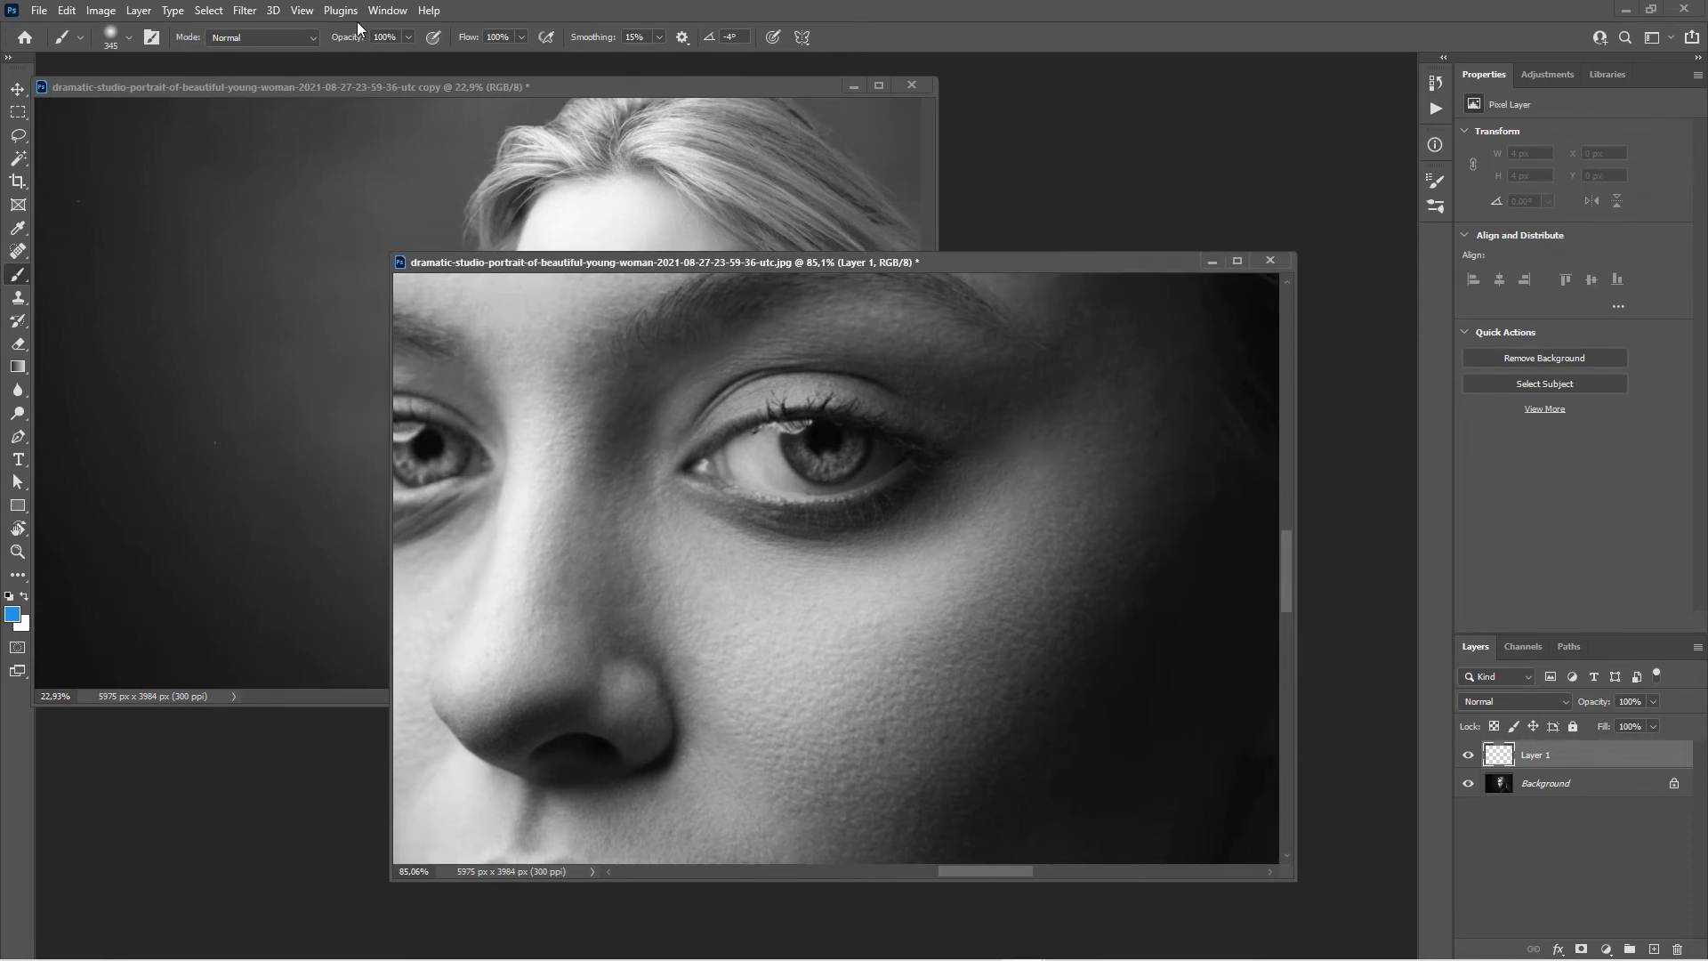
Step: Rearrange the portrait windows: move the front one right and down, then the copy slightly right
left_click(387, 10)
left_click(856, 168)
left_click_drag(1052, 263, 1118, 306)
left_click(658, 83)
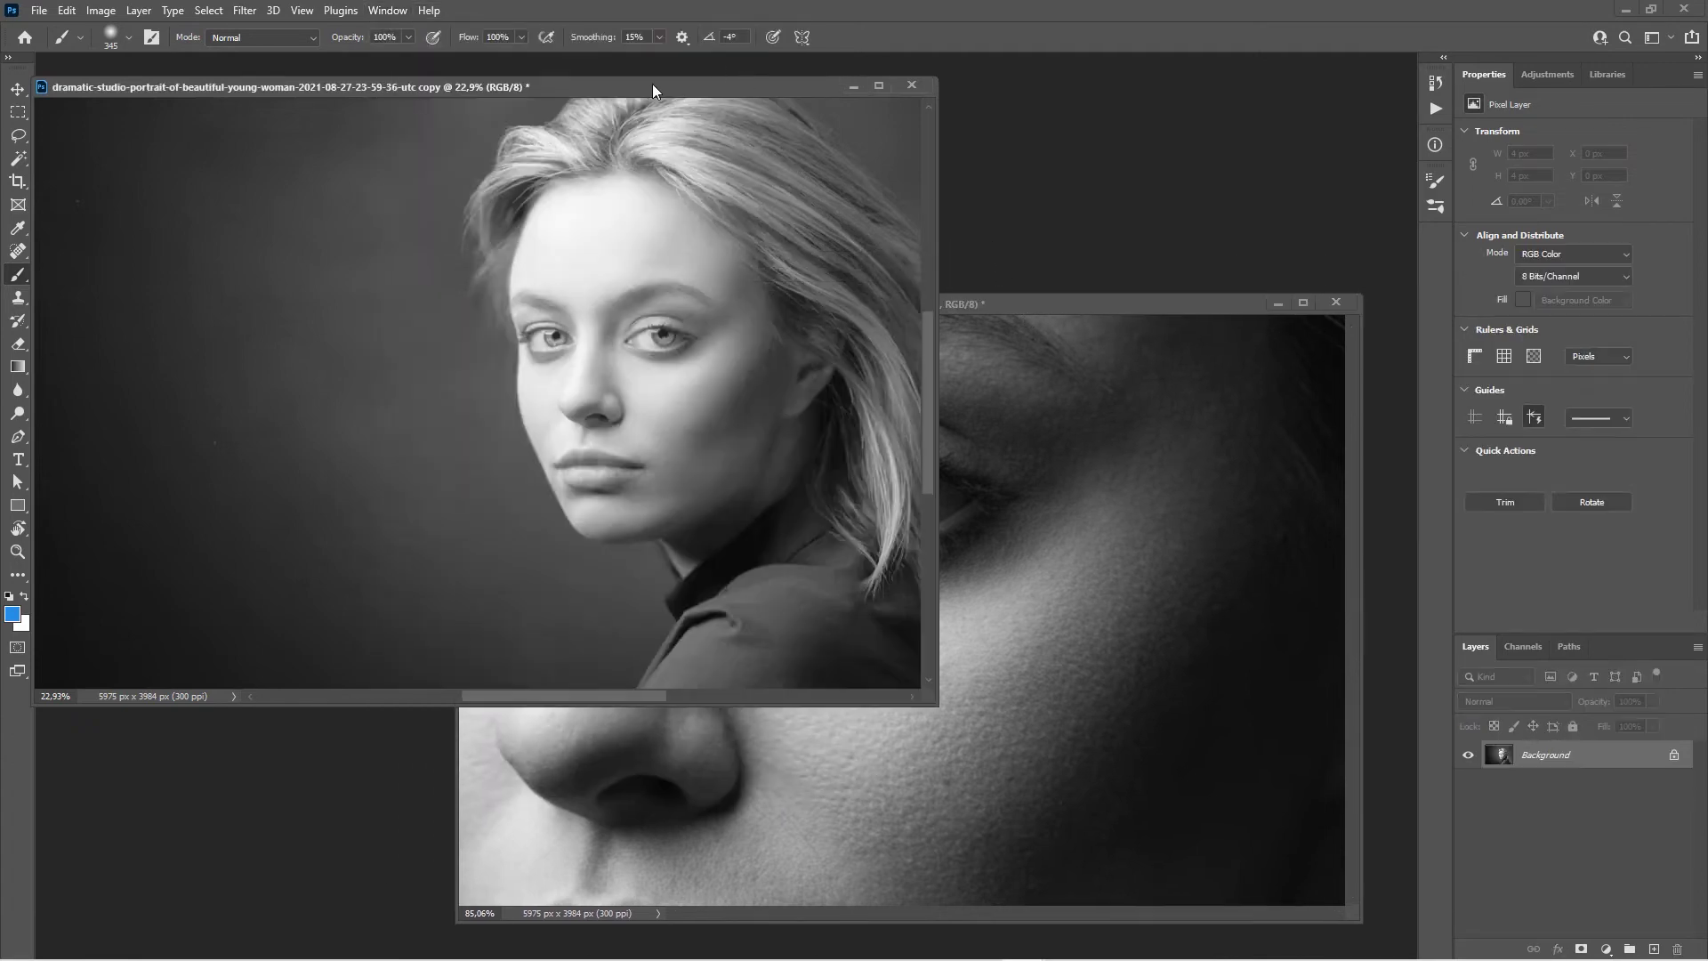
left_click_drag(653, 85, 708, 85)
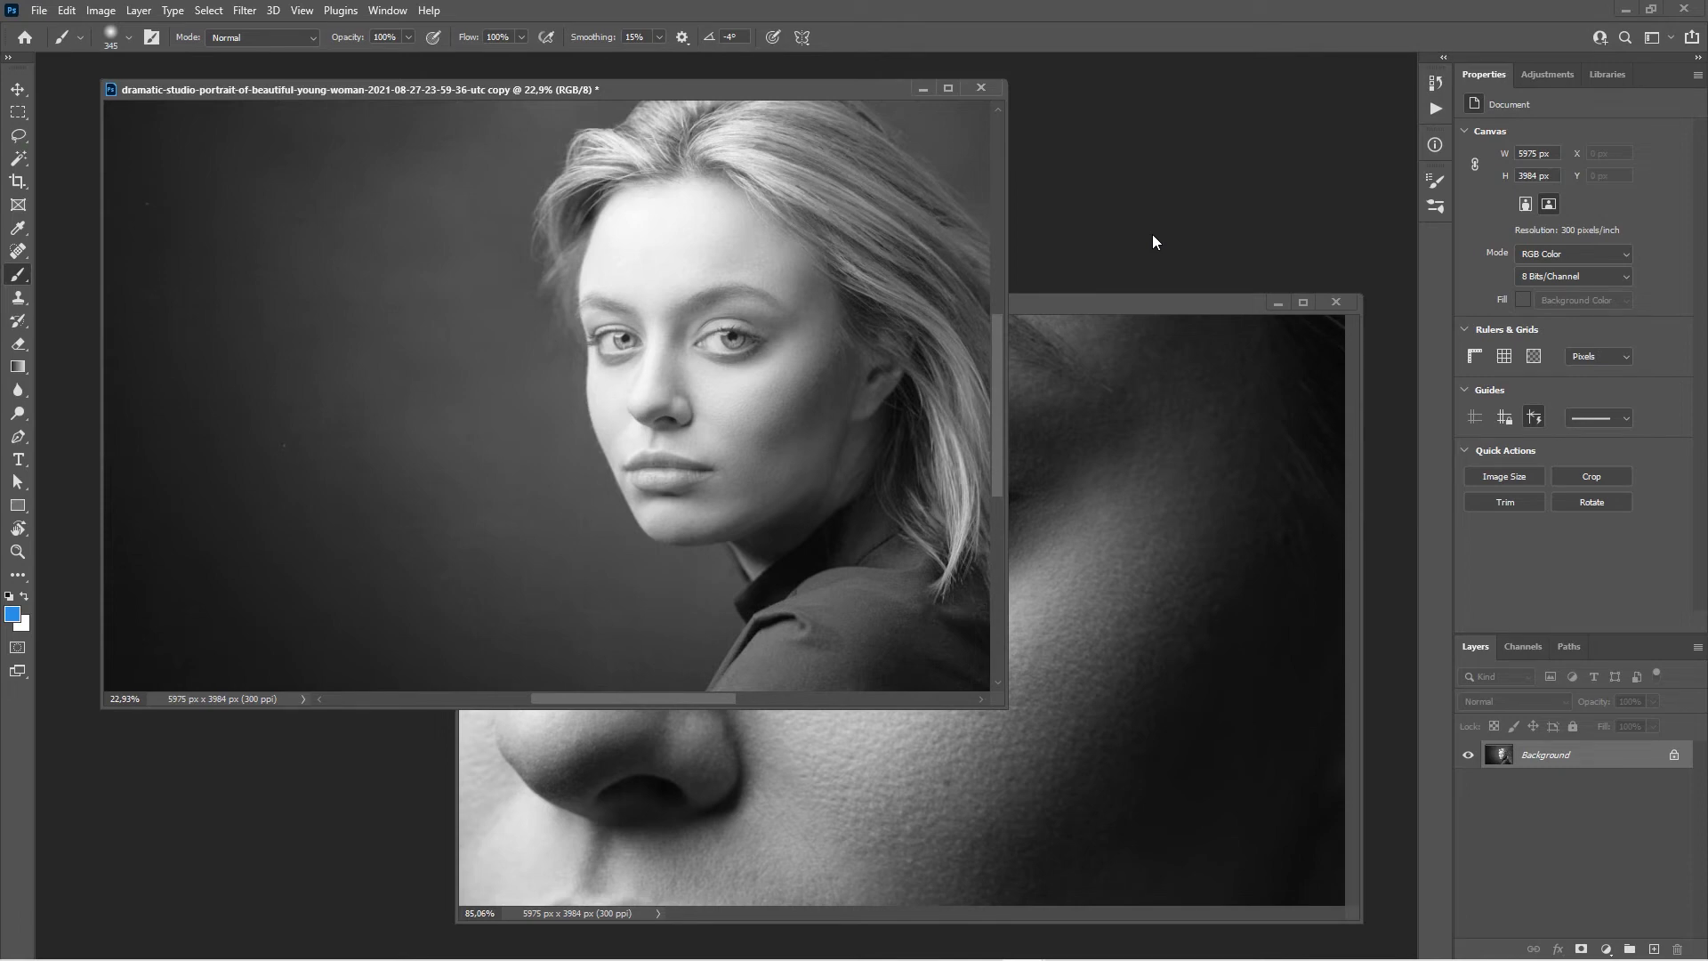
Step: Match the .jpg portrait's zoom to the copy's 22.9% view, then bring the copy back in front
left_click(1148, 304)
scroll(929, 485, "down", 5)
key("ctrl+shift+alt+n")
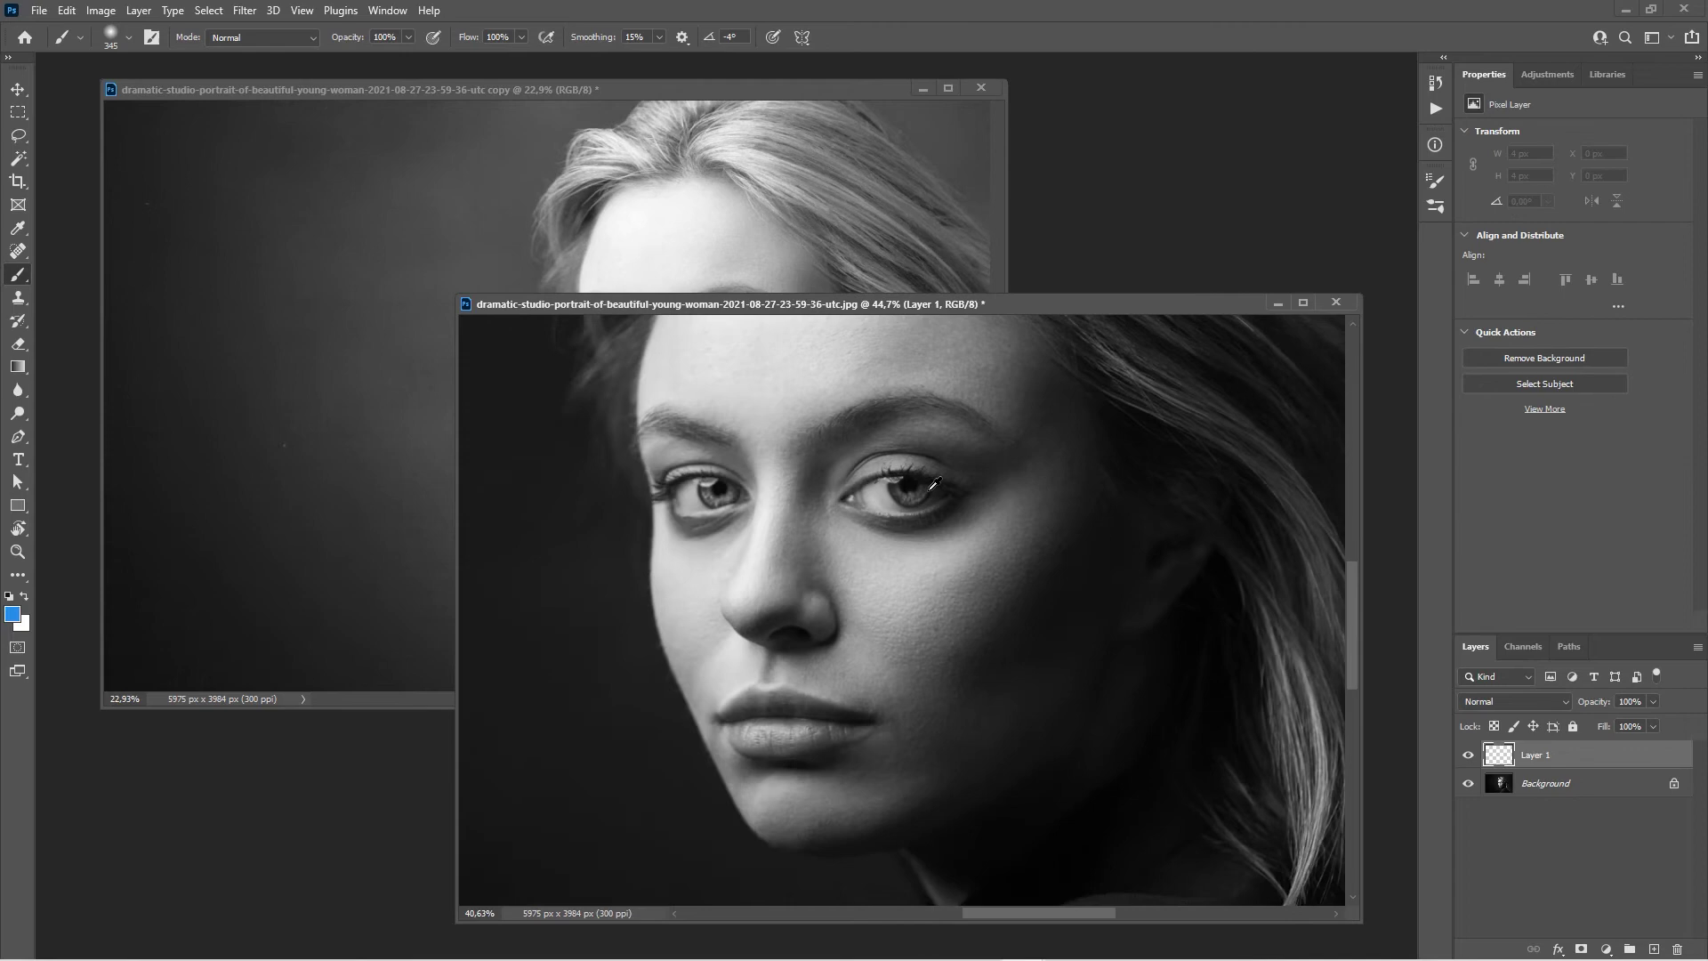
scroll(1001, 478, "up", 2)
scroll(1001, 477, "right", 2)
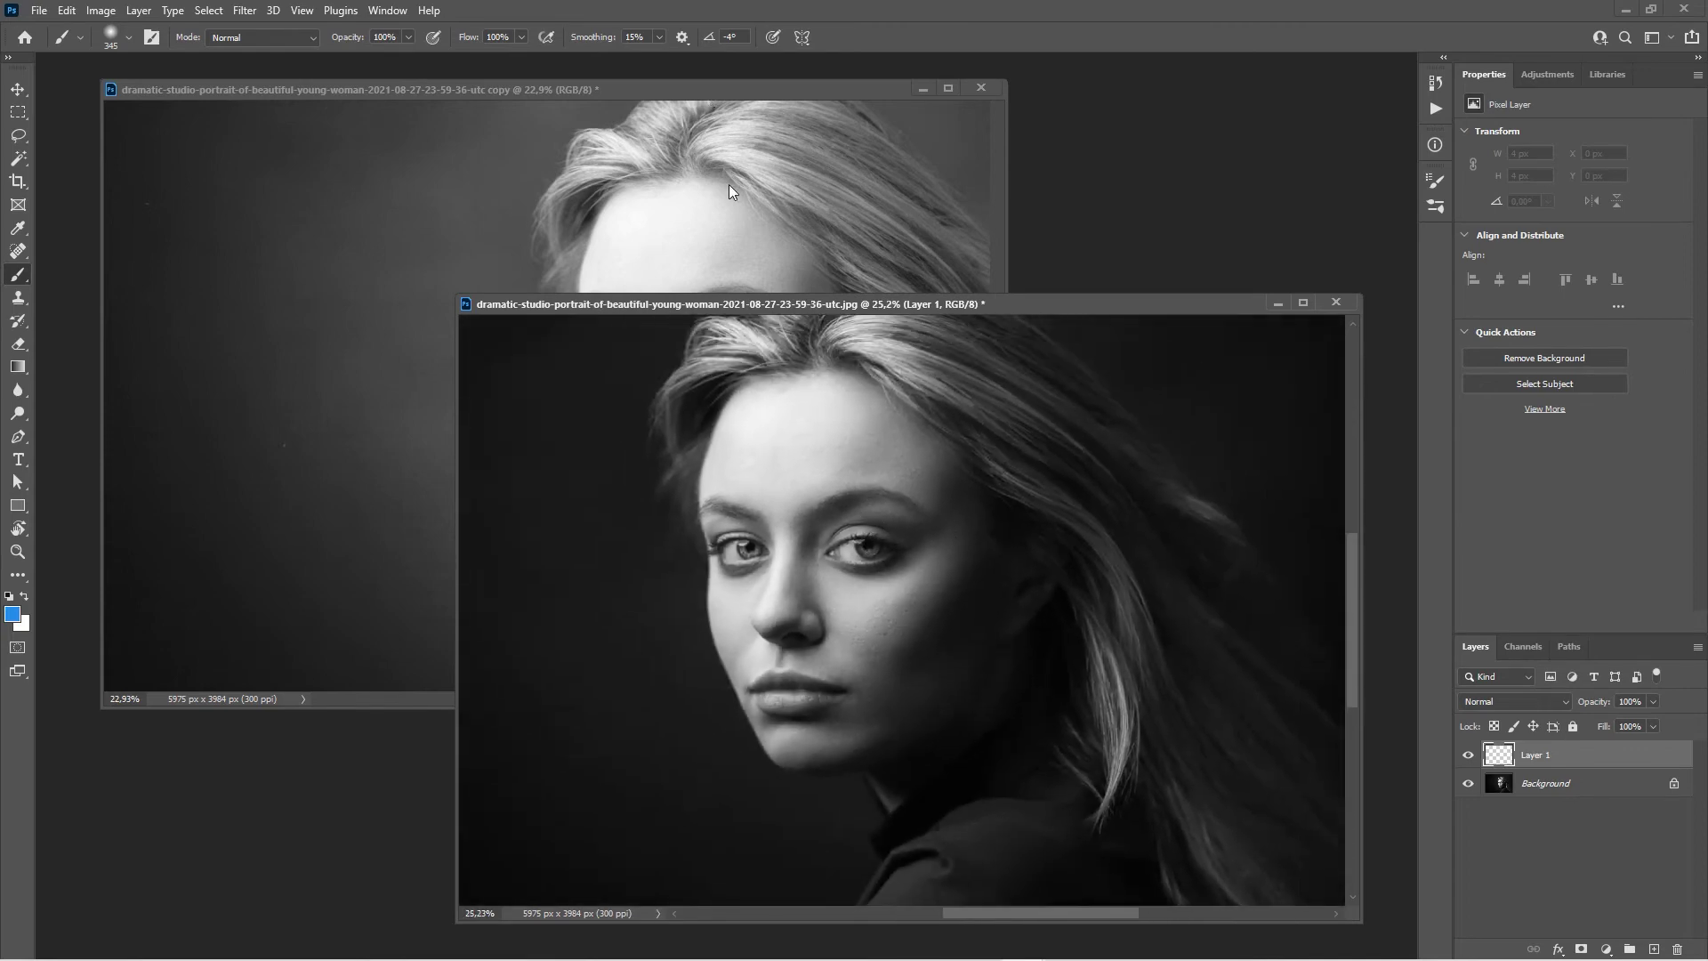
left_click(733, 89)
left_click(750, 99)
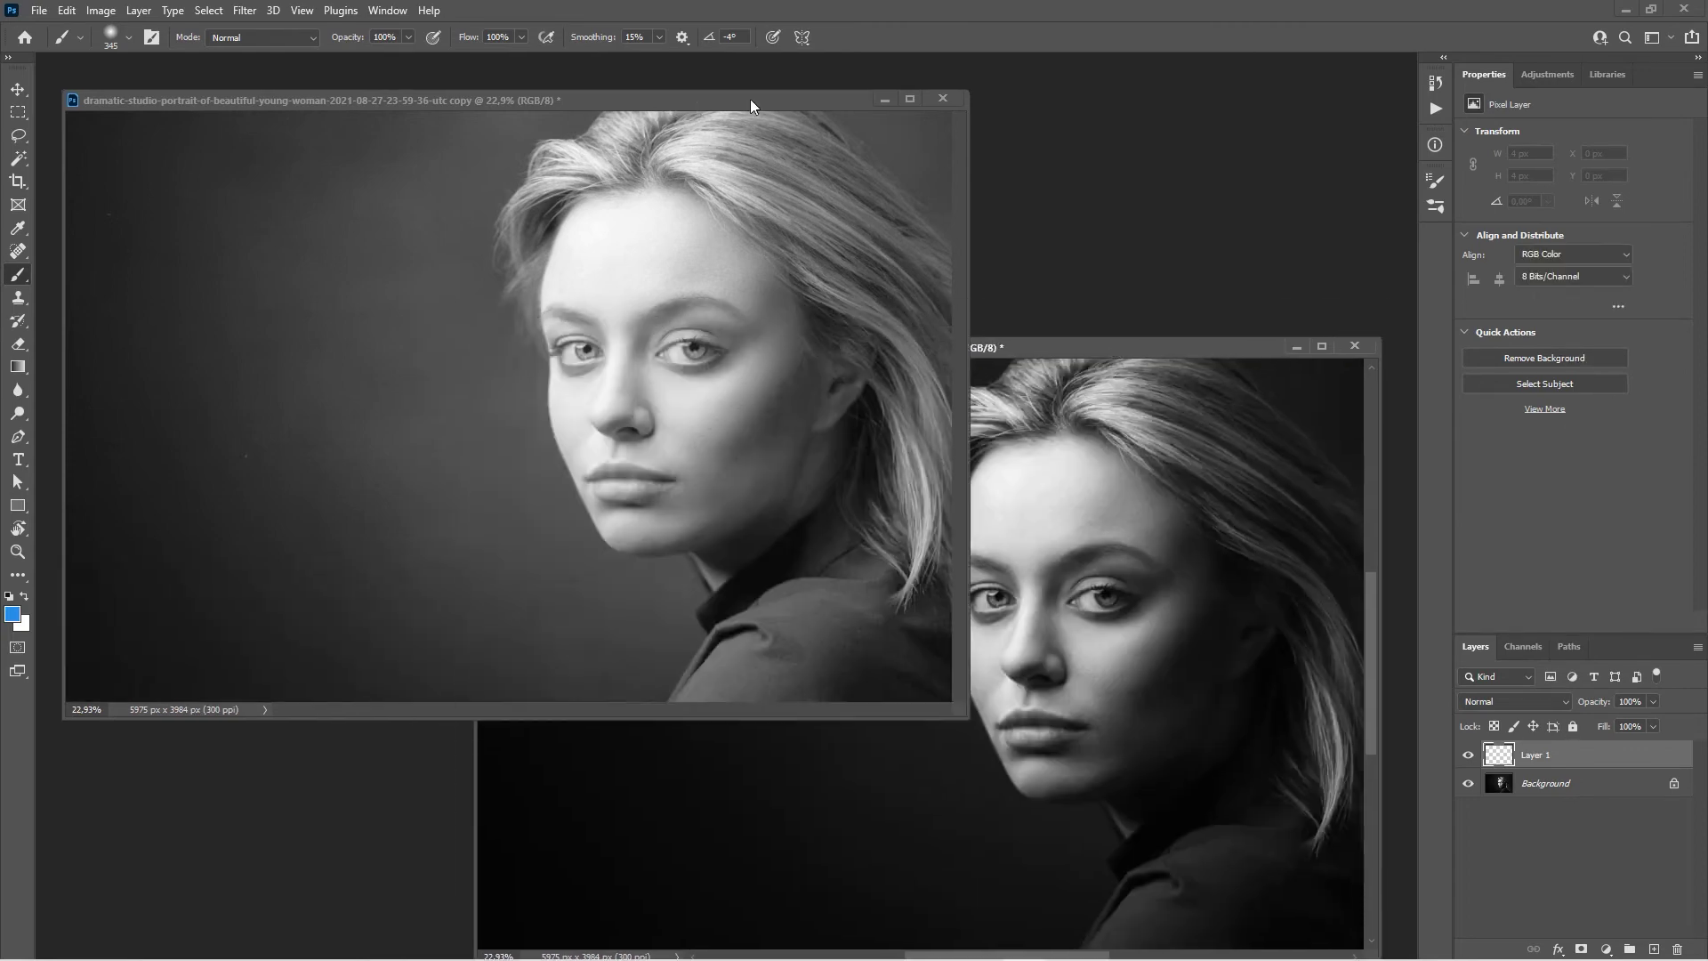
Step: Select MatchZoomTutorial, cancel Insert Menu Item leaving the action unchanged, and collapse the Actions panel
left_click(1433, 110)
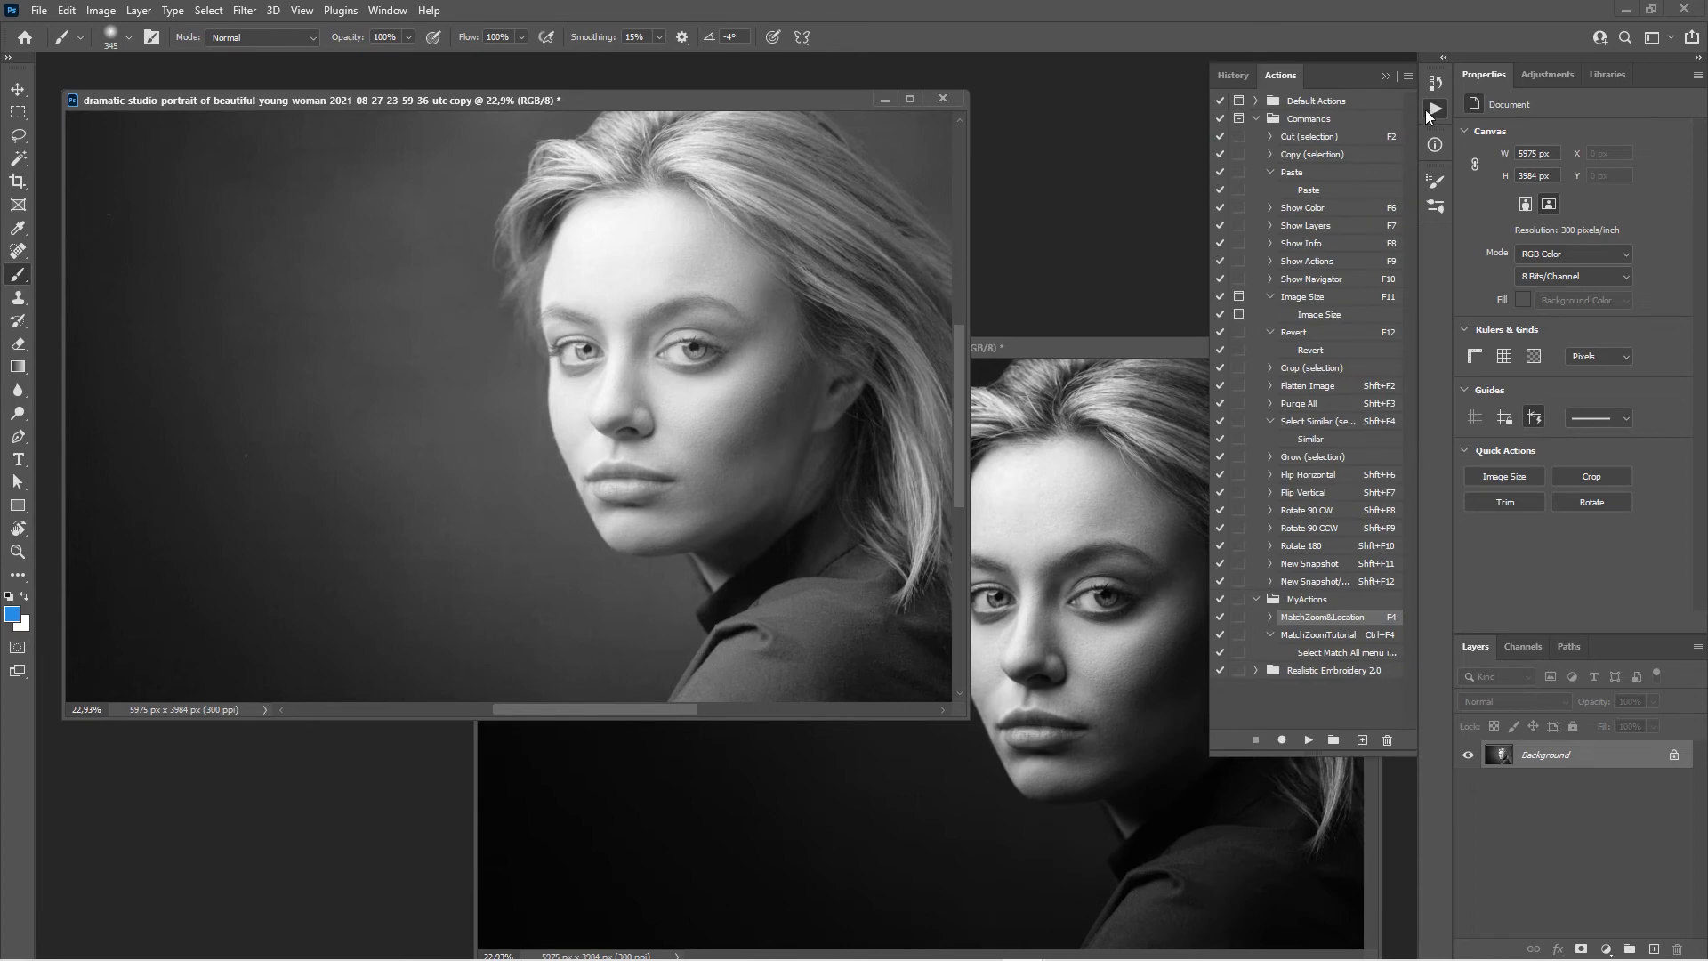
left_click(1371, 636)
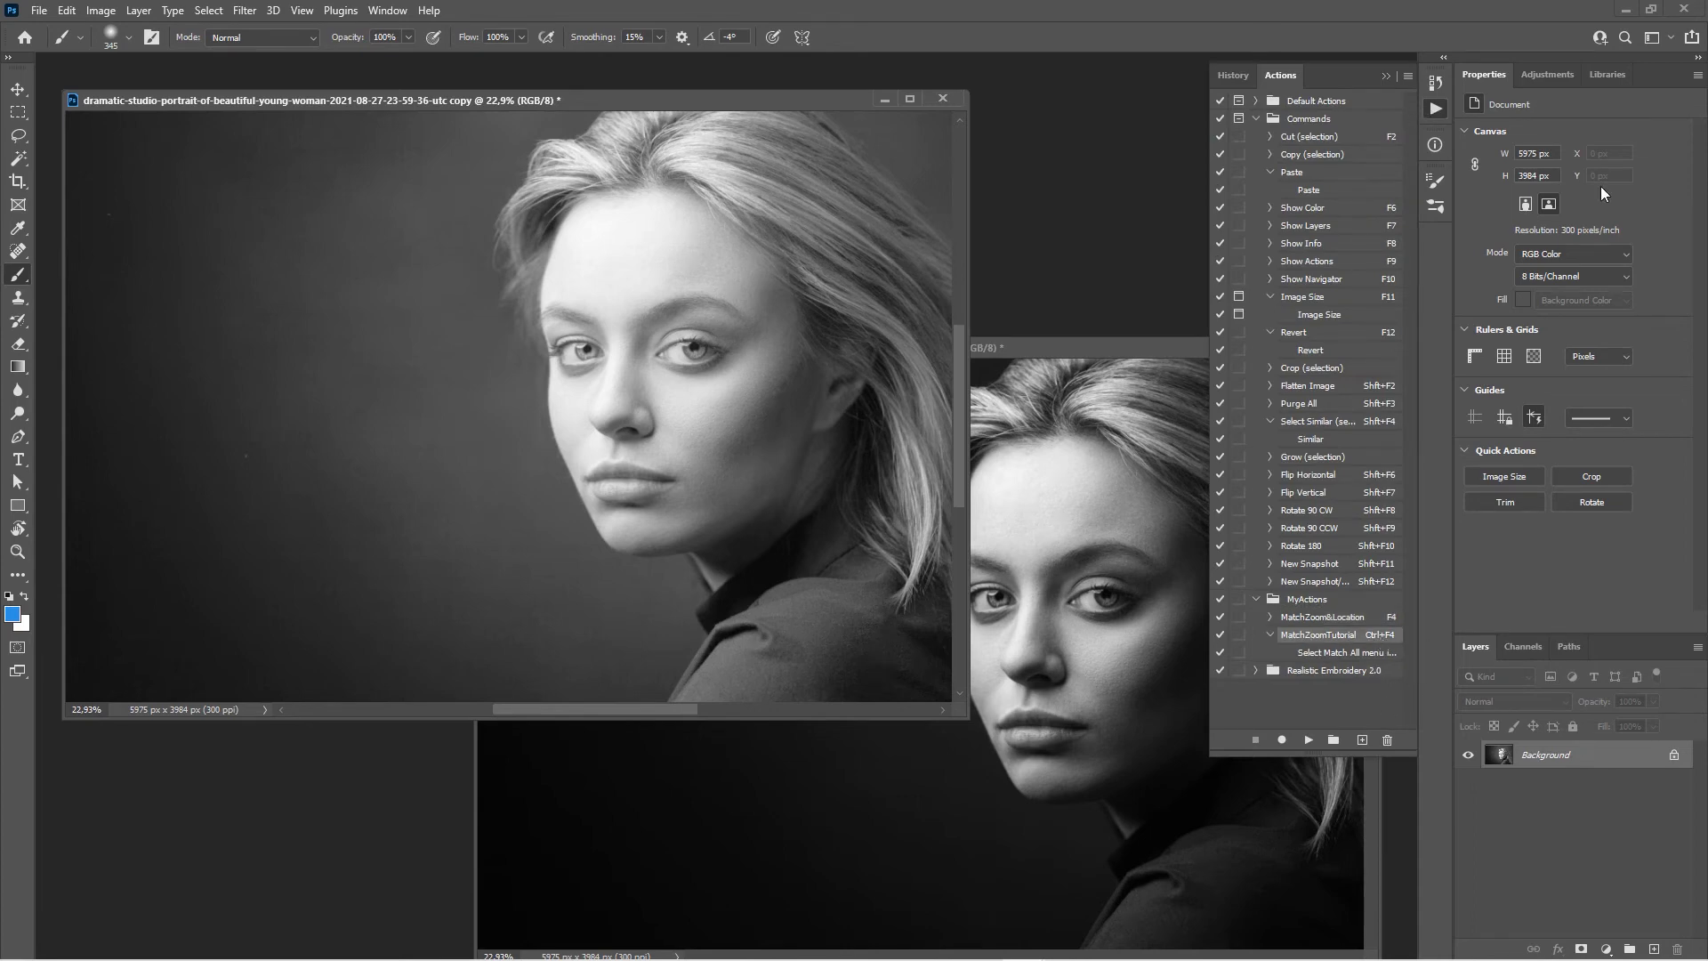
left_click(1406, 78)
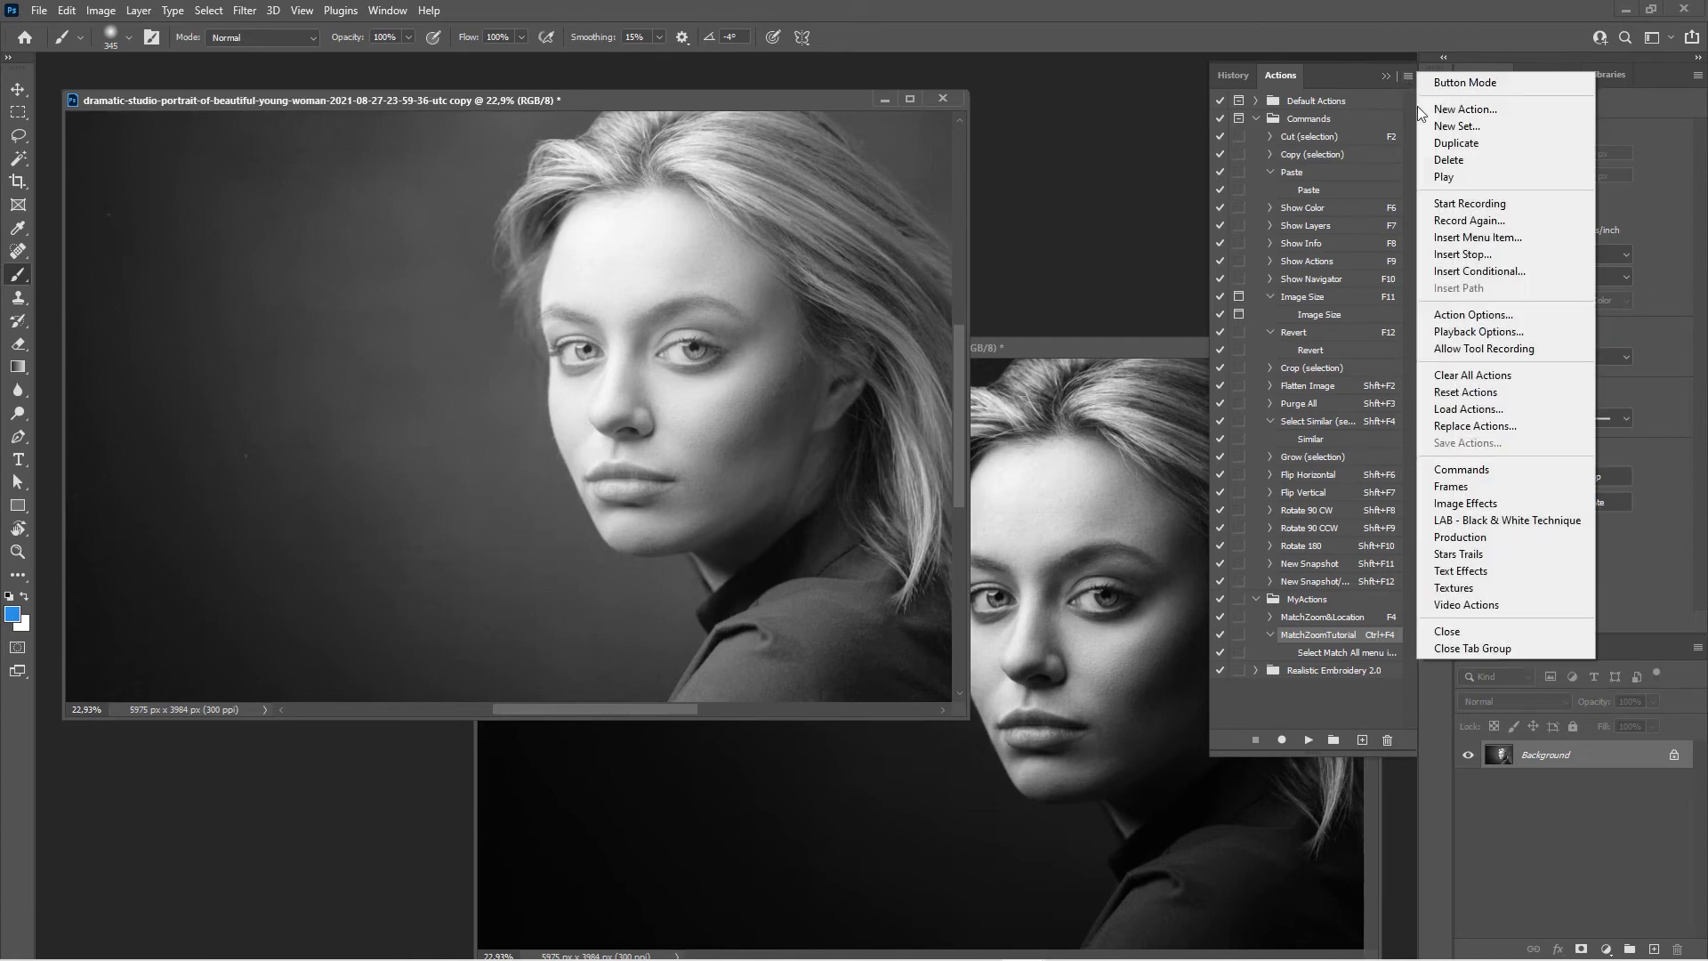
left_click(1524, 238)
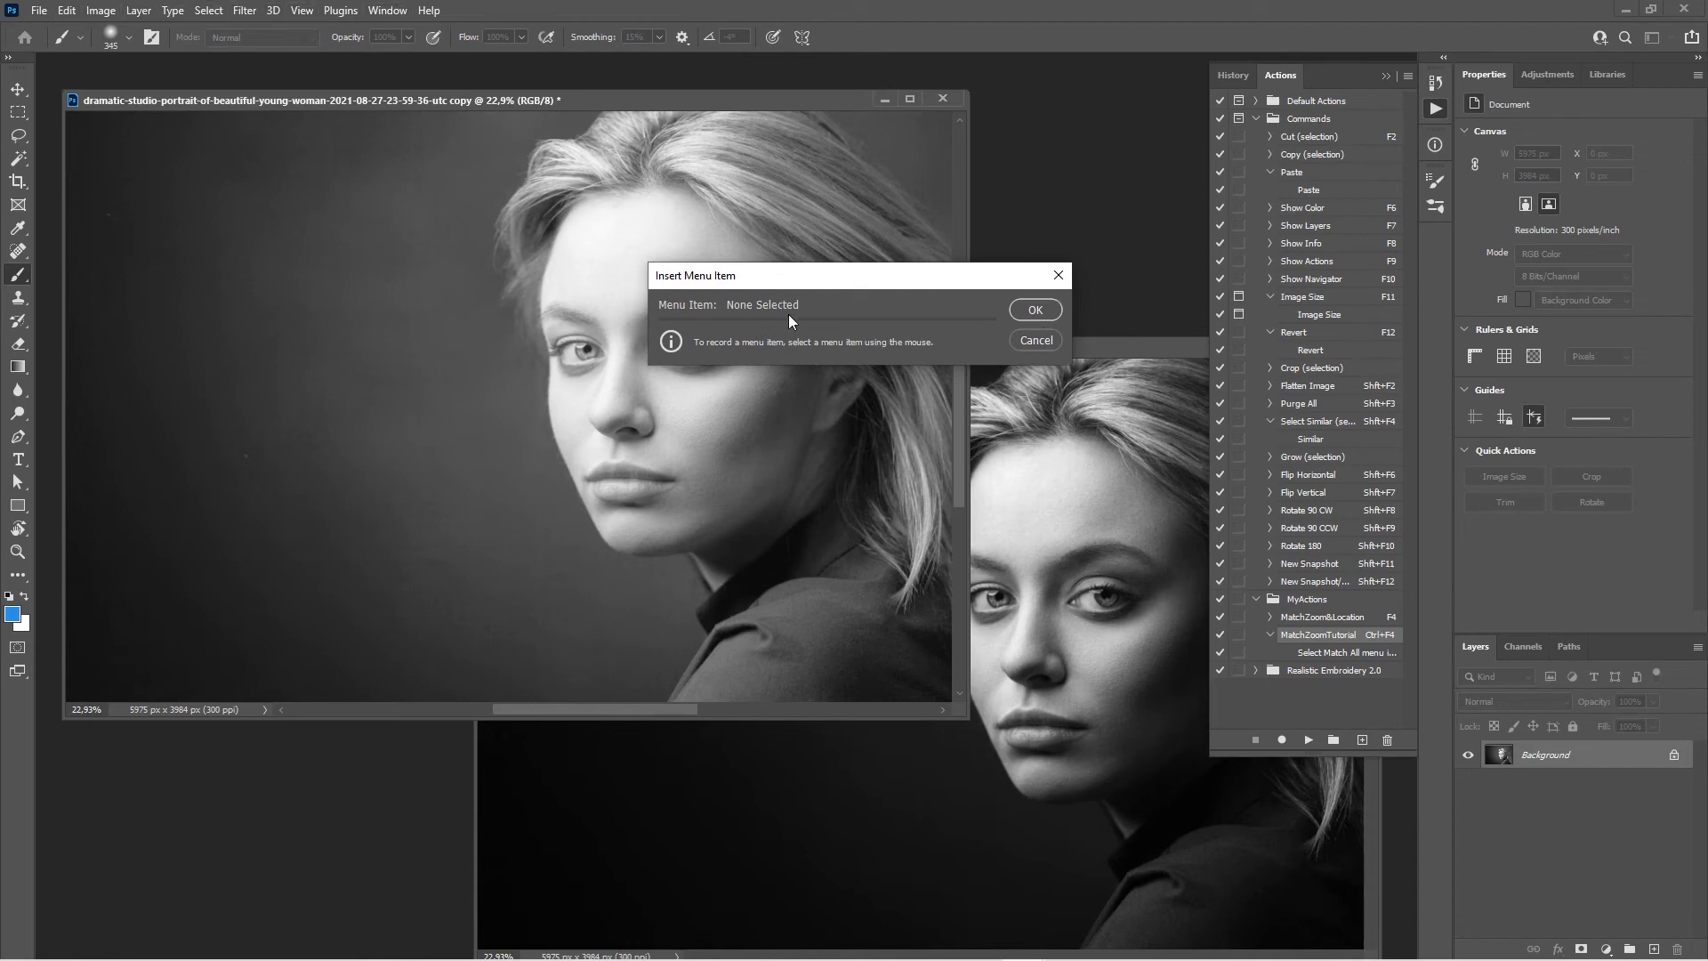
left_click(1035, 341)
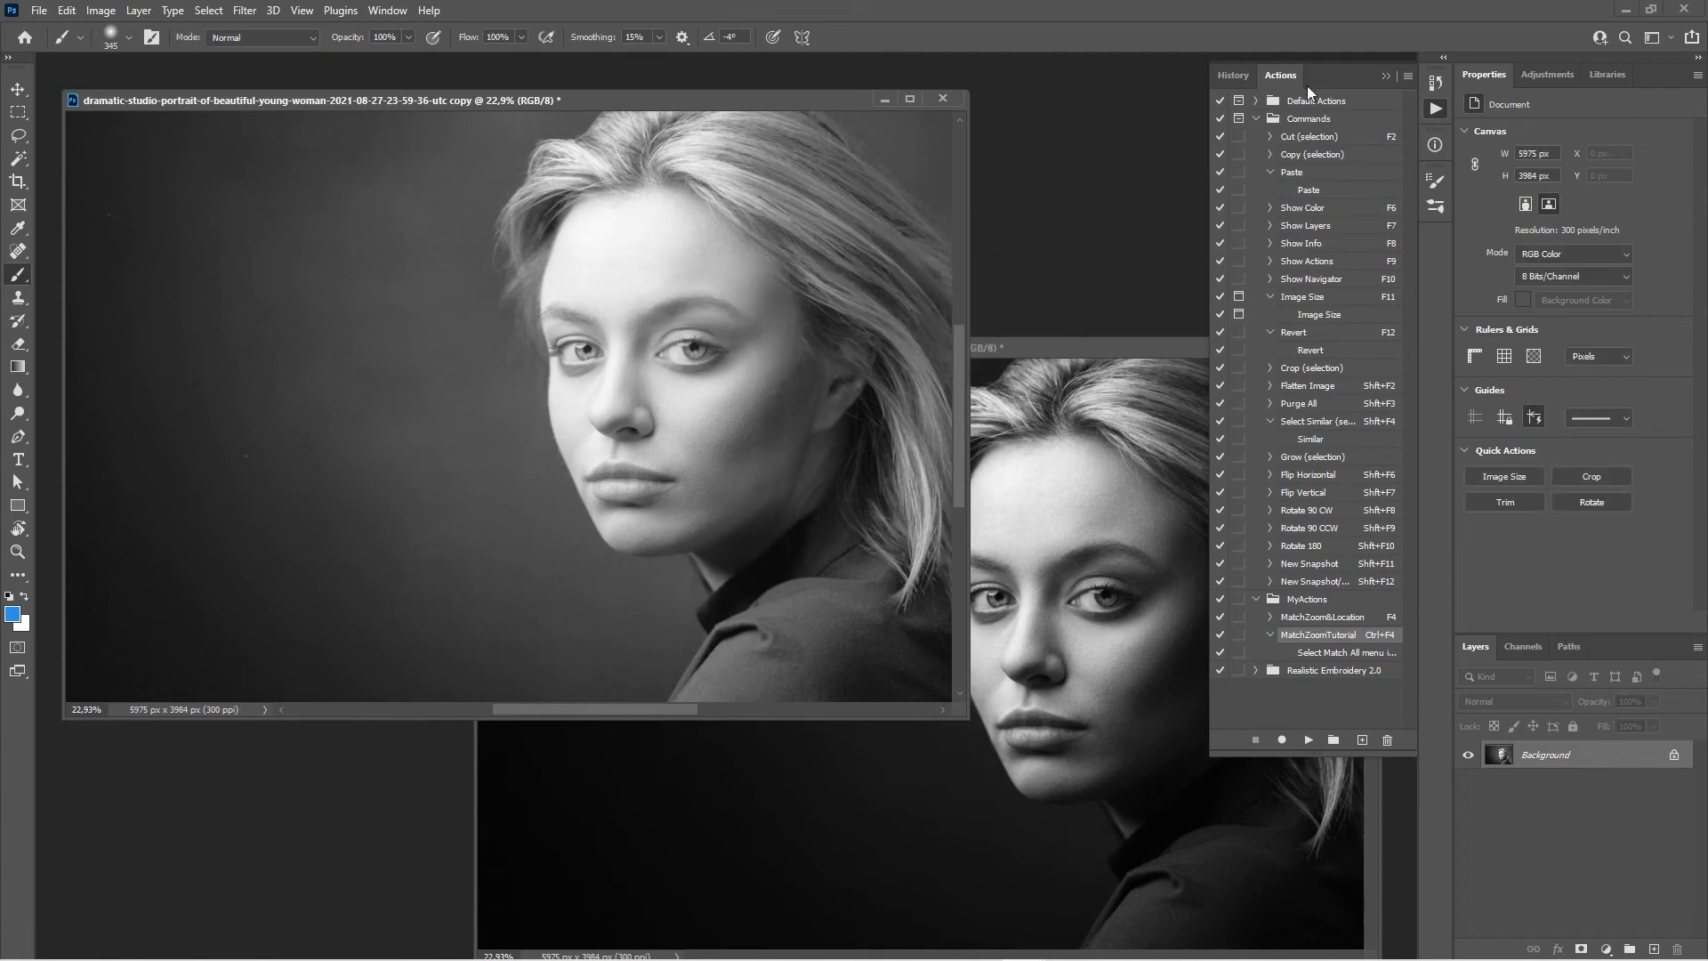
left_click(1385, 77)
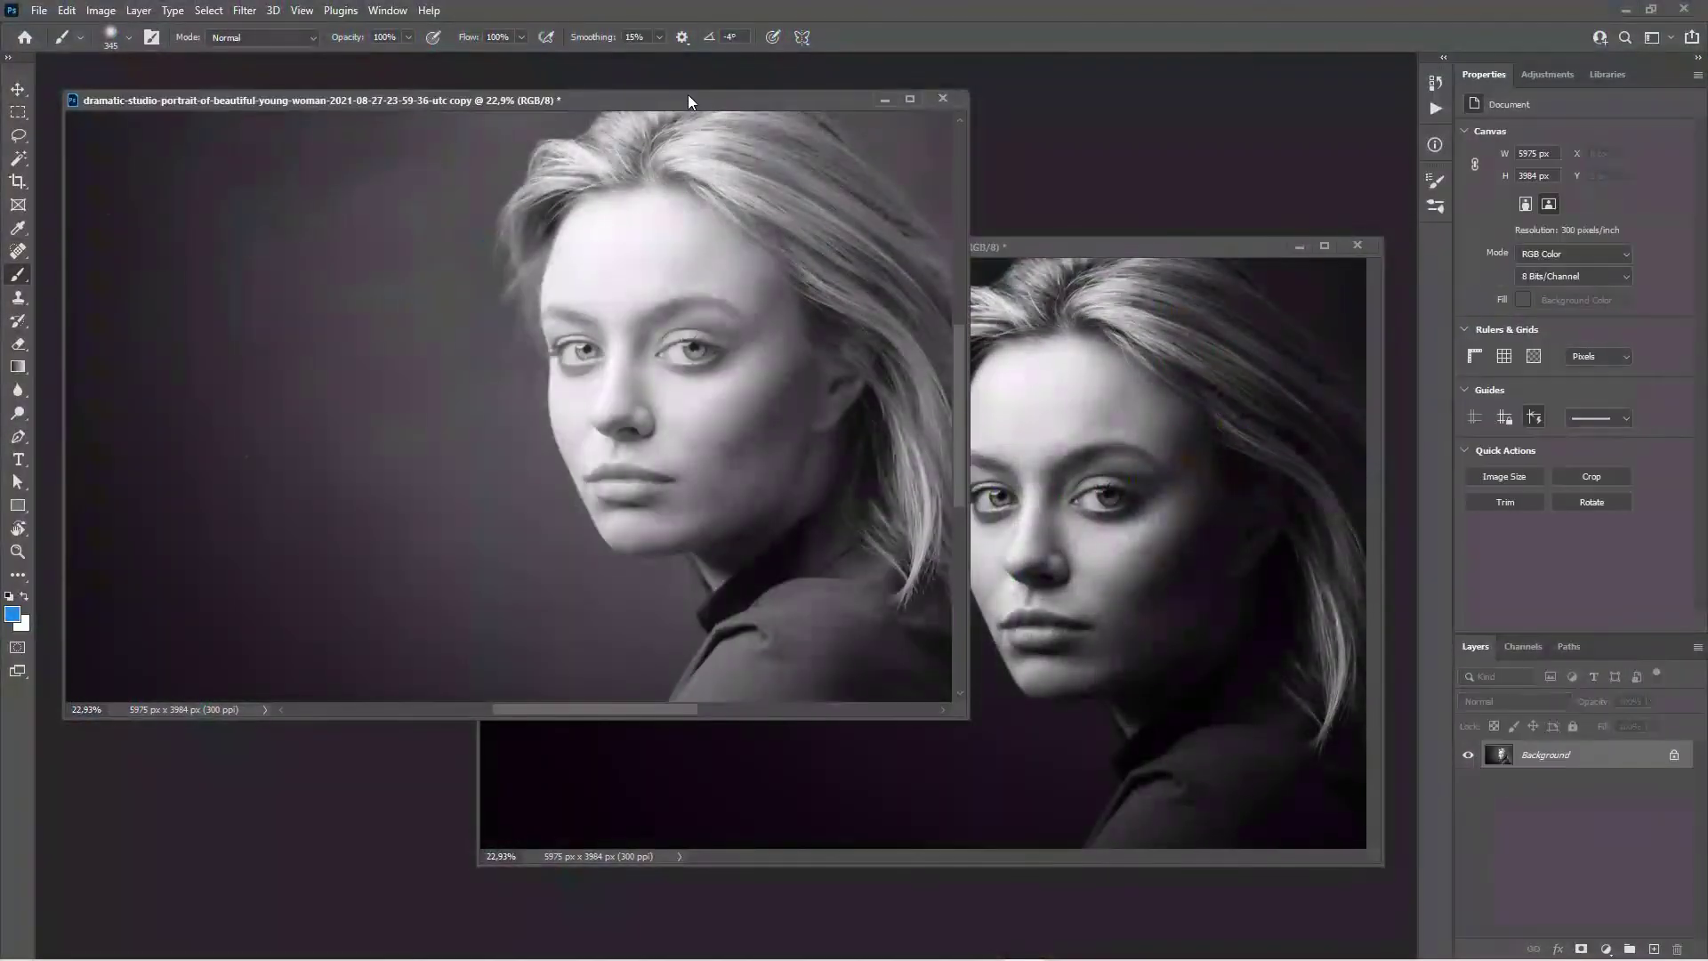
mouse_move(763, 104)
left_mouse_down()
mouse_move(786, 104)
mouse_move(754, 104)
left_mouse_up()
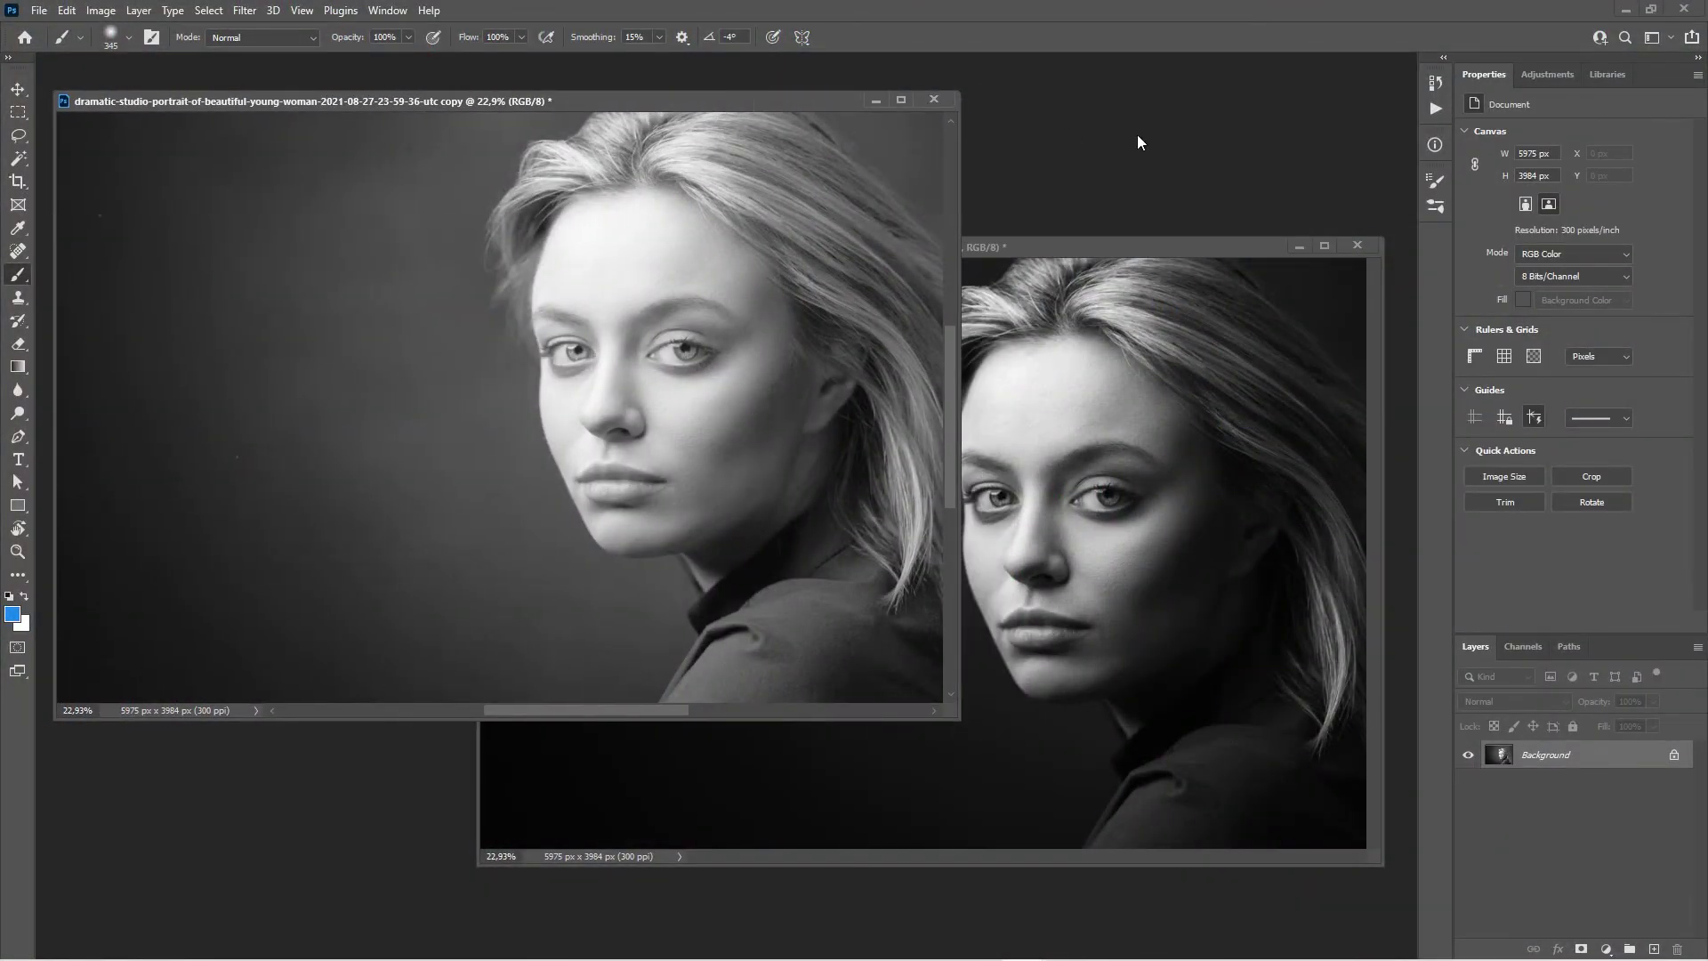